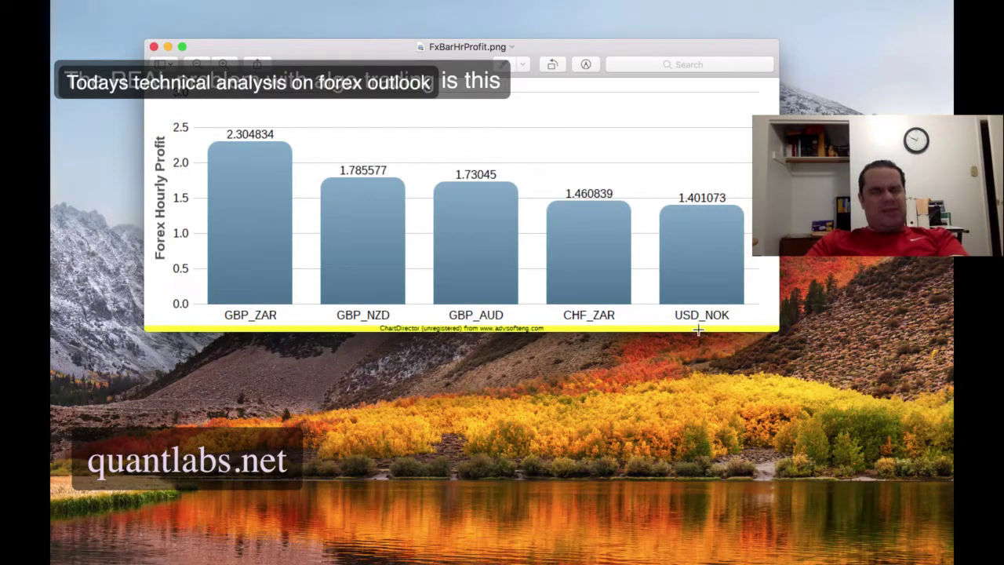
Step: Switch to the browser, search Google for "oanda real time spread" and open OANDA's Live Spreads result
key("super+Tab")
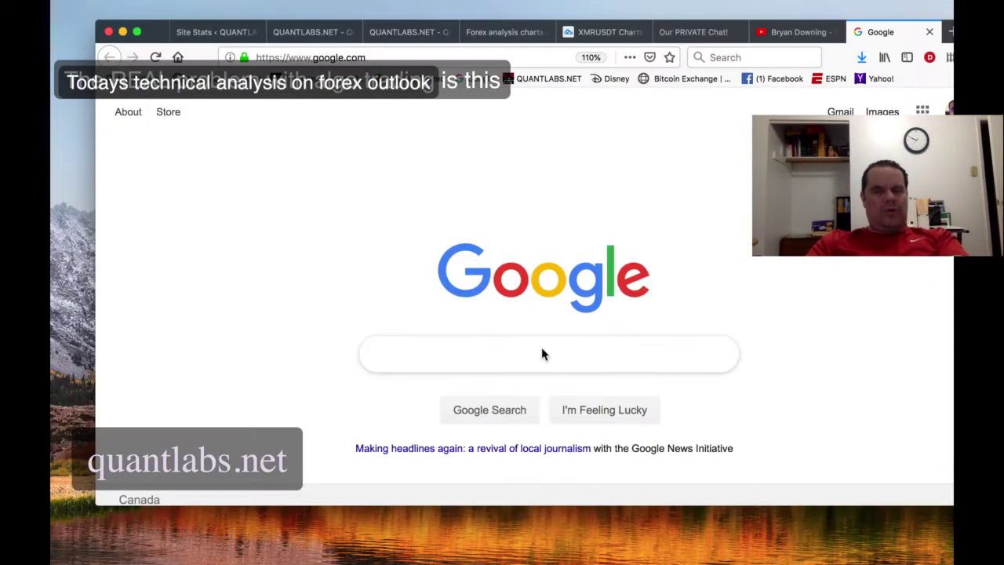
type("oanda")
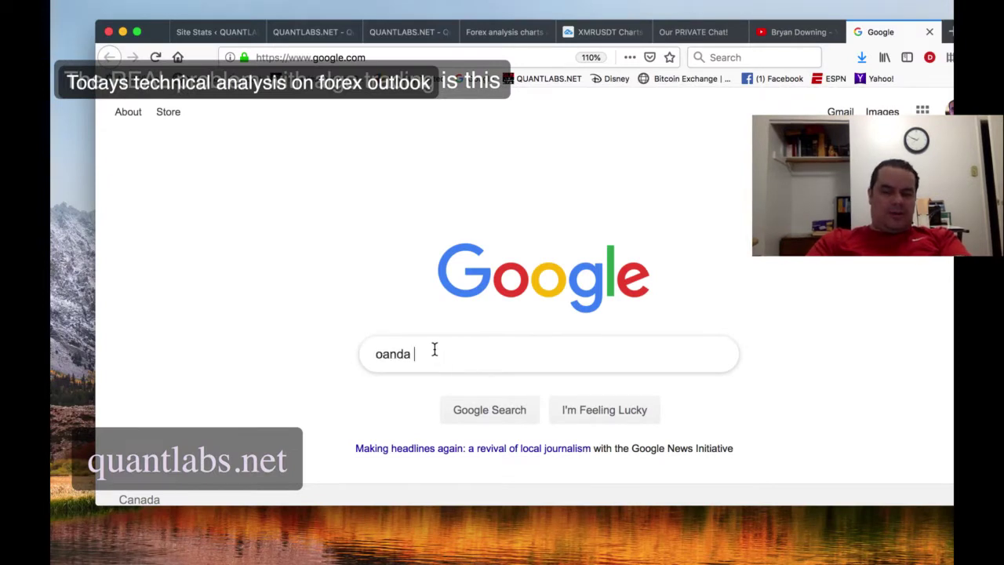
type(" real")
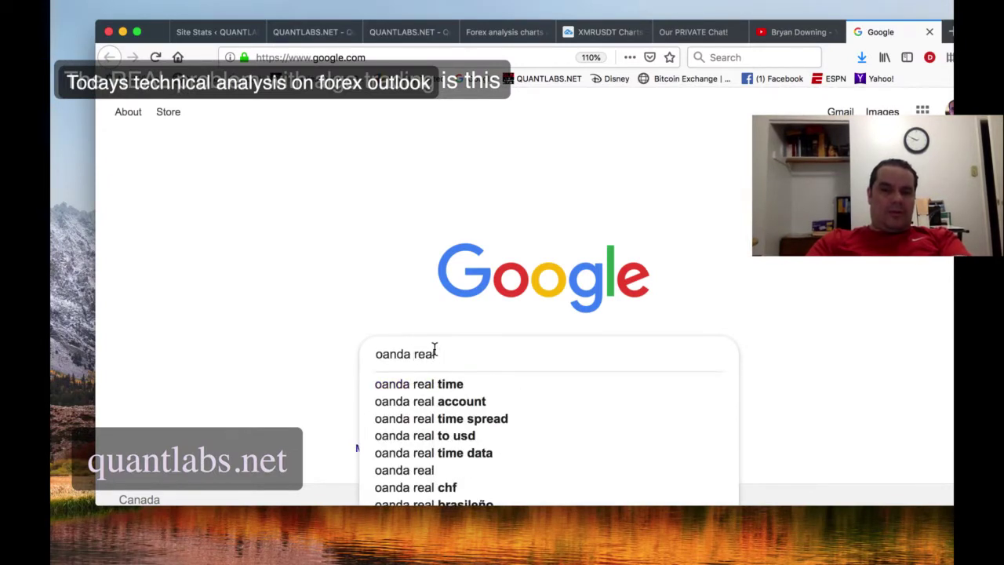
type(" time spread")
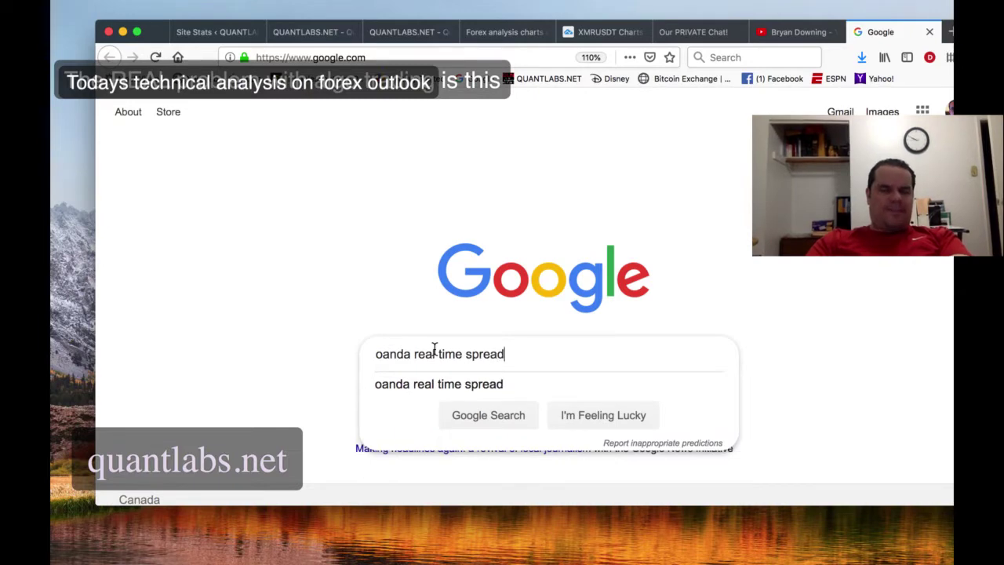
key("Return")
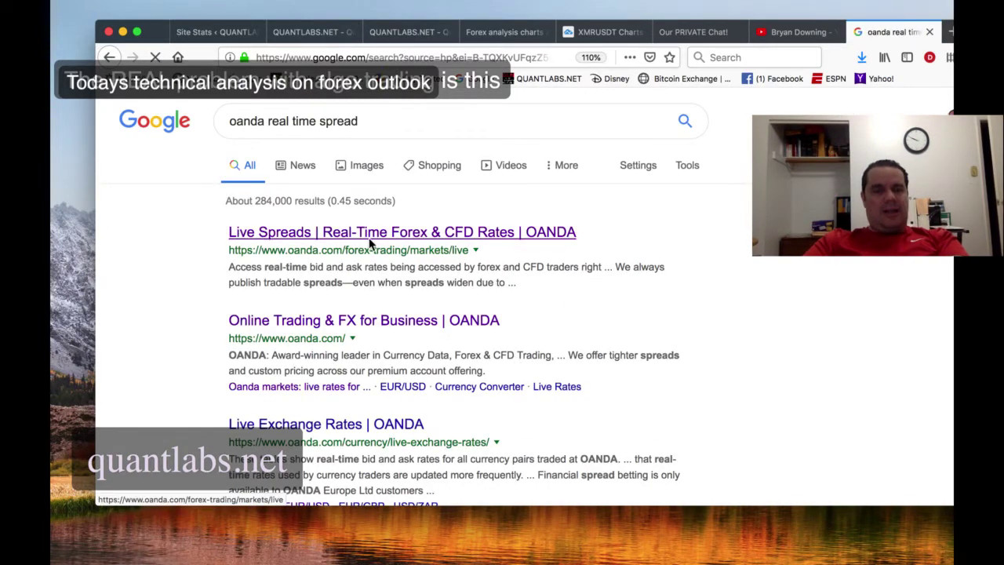
left_click(490, 234)
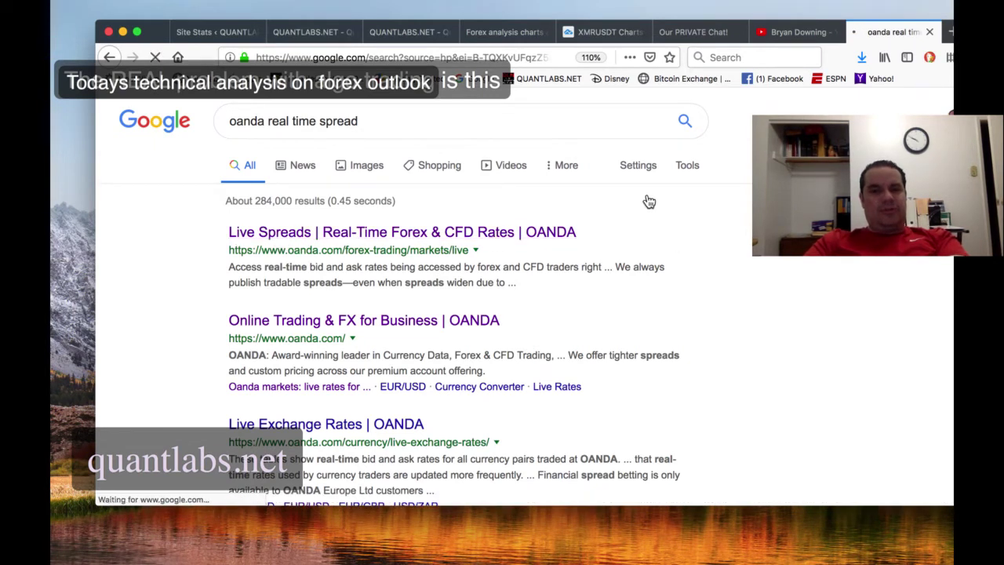
left_click_drag(157, 42, 129, 43)
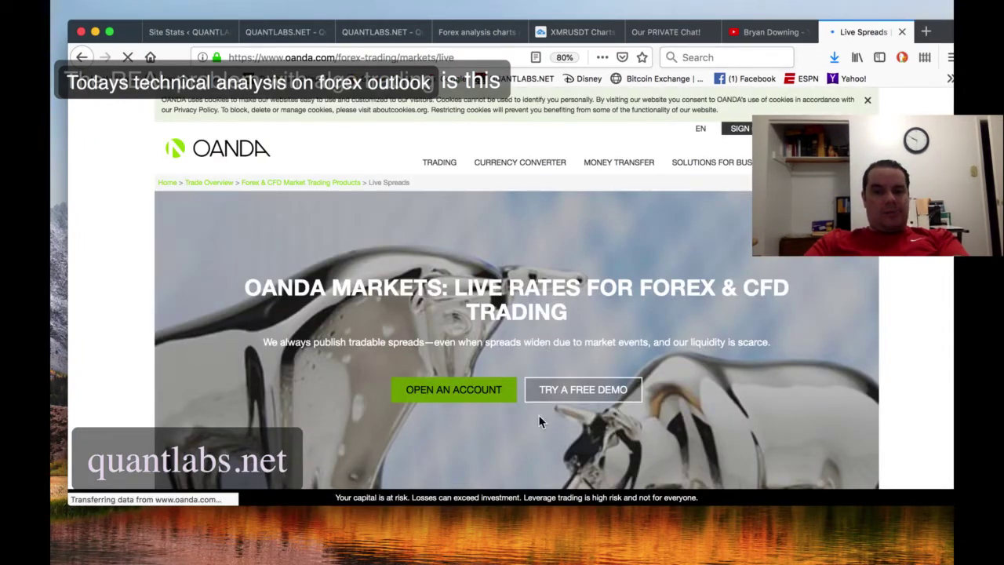
Step: Examine the live bid, ask and spread figures for the currency pairs in OANDA's Forex table
scroll(540, 425, "down", 10)
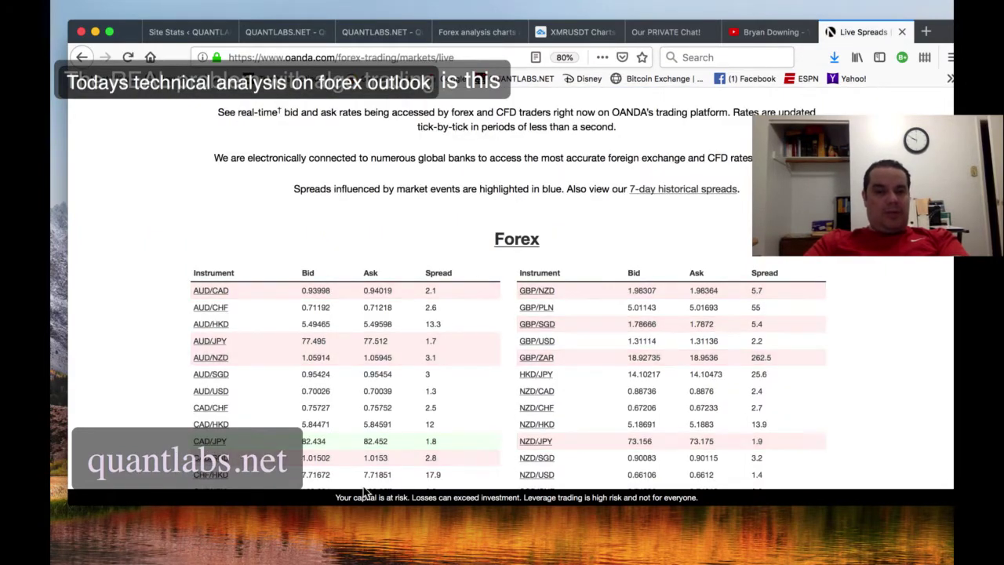
scroll(290, 490, "down", 6)
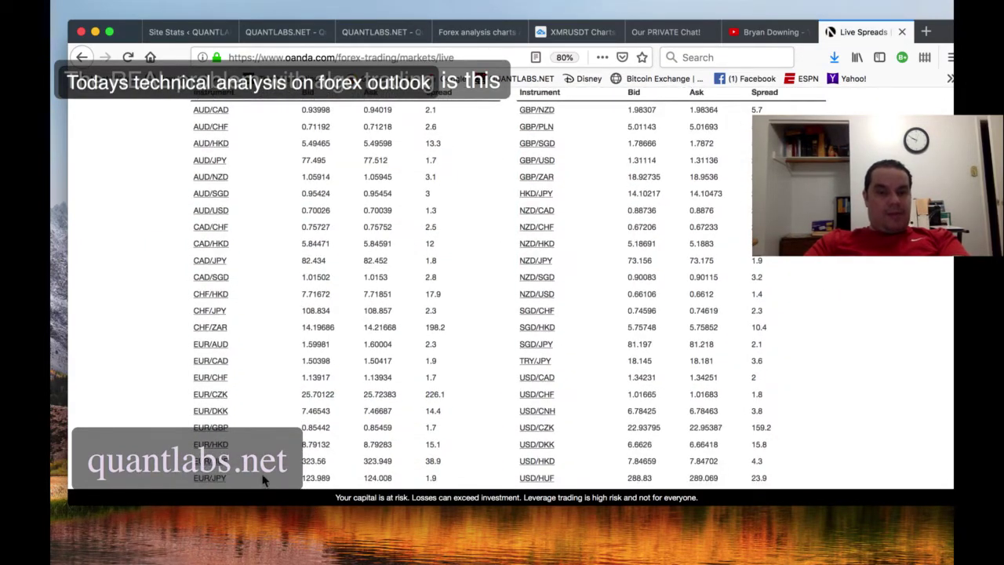
scroll(282, 444, "down", 6)
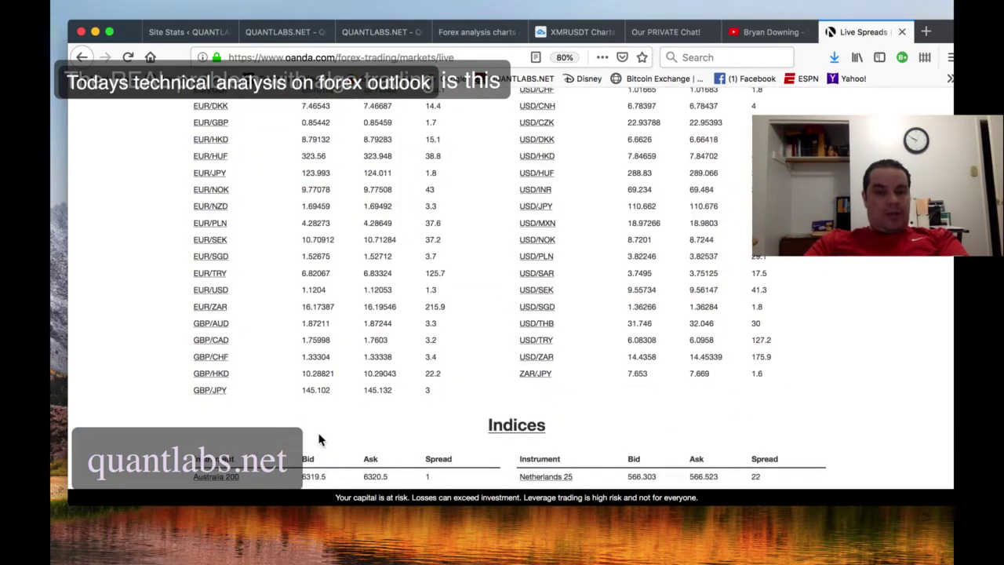
scroll(511, 405, "up", 7)
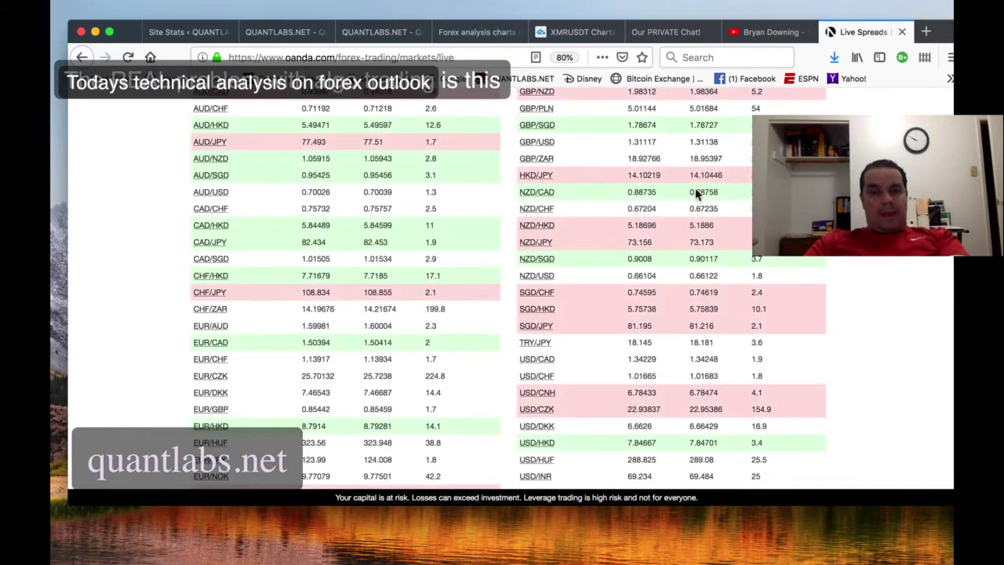
scroll(696, 195, "up", 2)
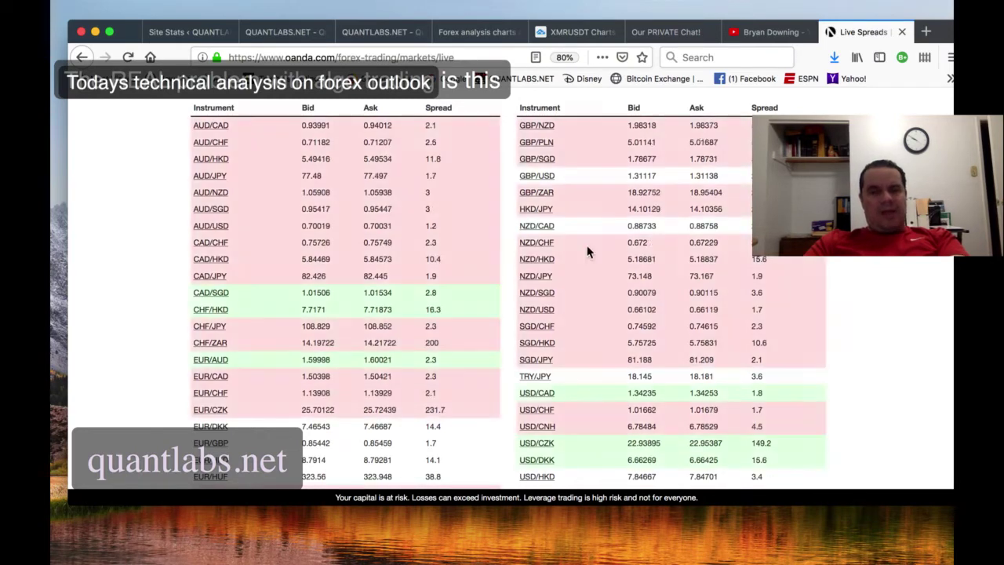
scroll(512, 257, "down", 10)
scroll(374, 269, "up", 5)
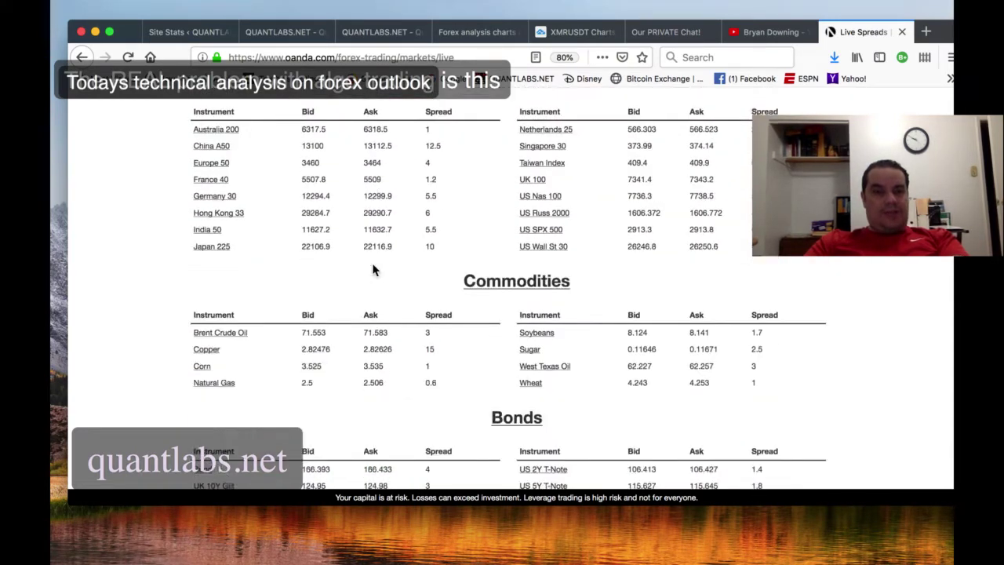
scroll(207, 168, "up", 1)
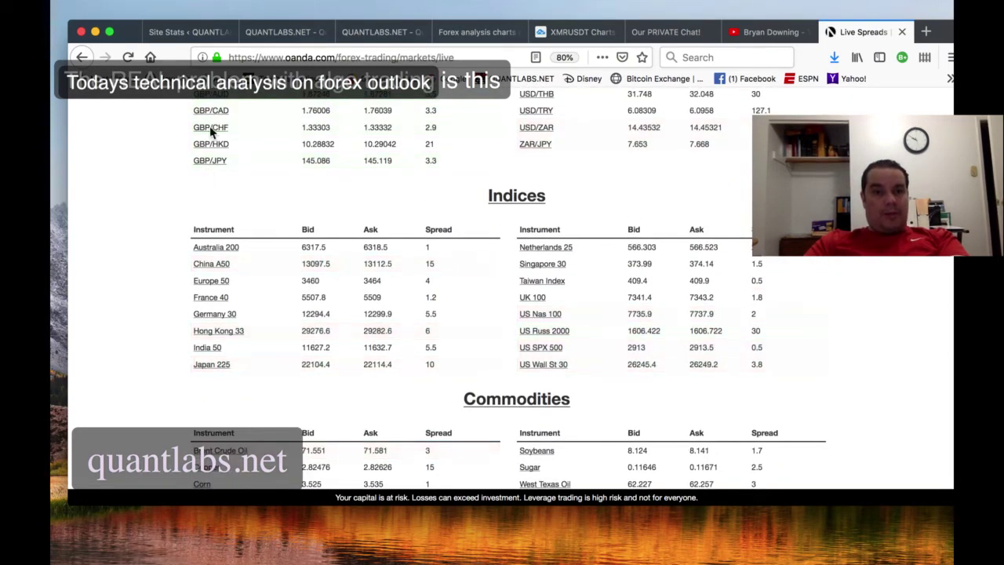
scroll(235, 118, "up", 1)
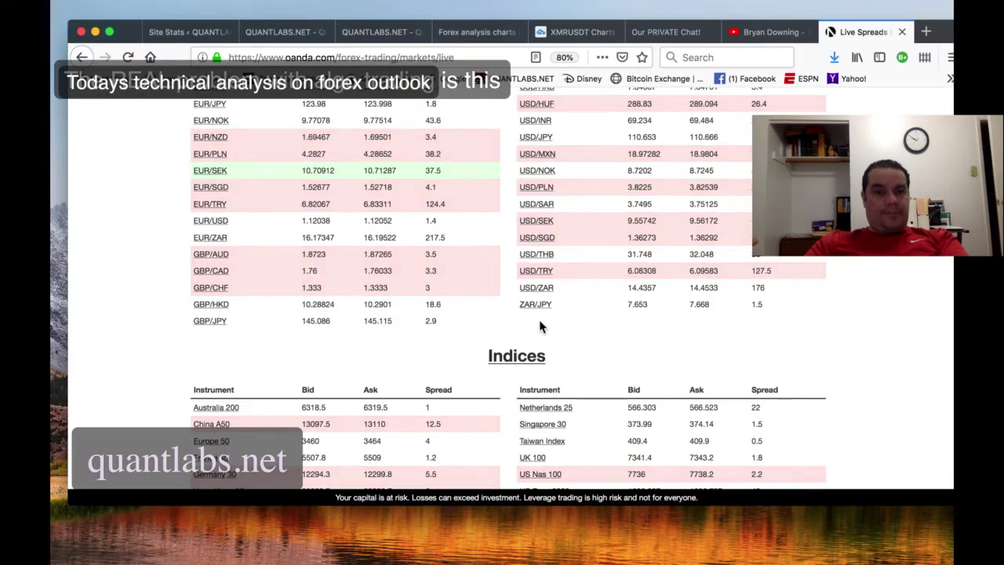
scroll(539, 321, "up", 3)
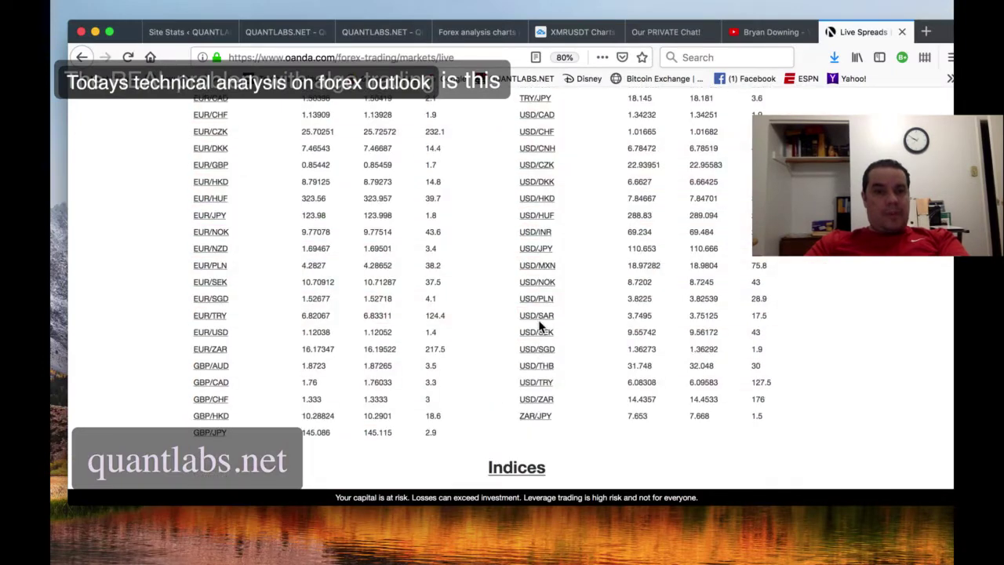
scroll(538, 322, "up", 5)
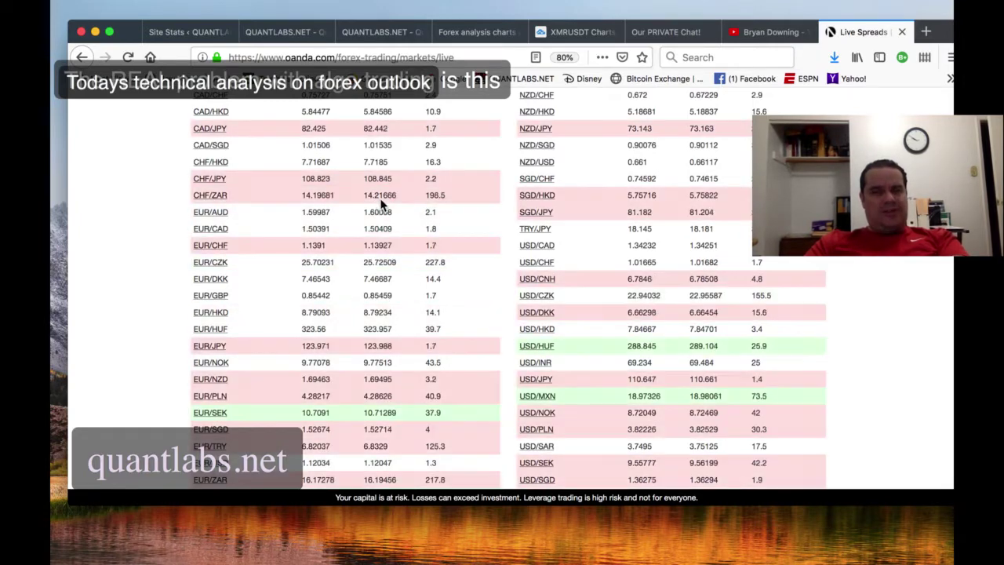
scroll(657, 314, "down", 3)
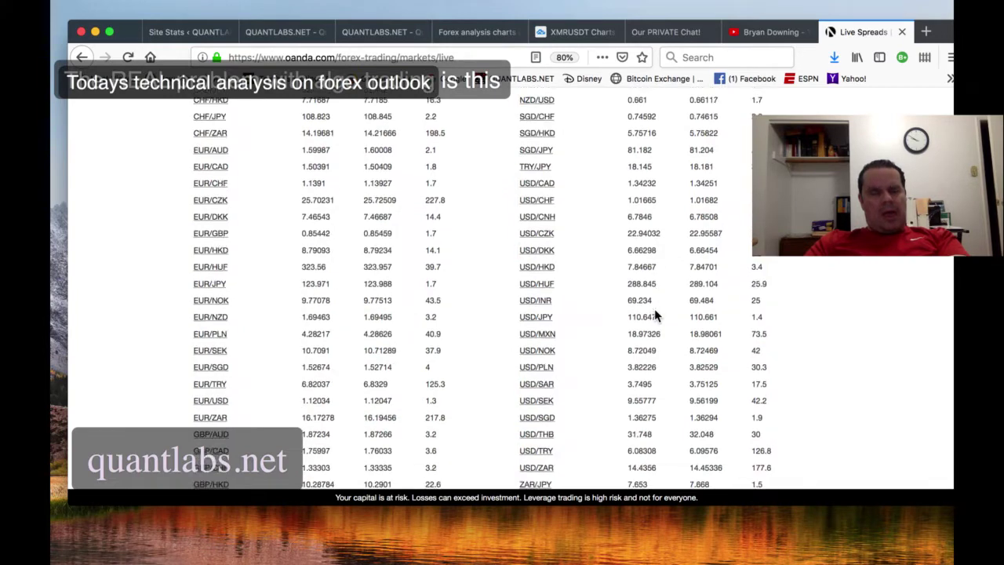
scroll(624, 341, "up", 1)
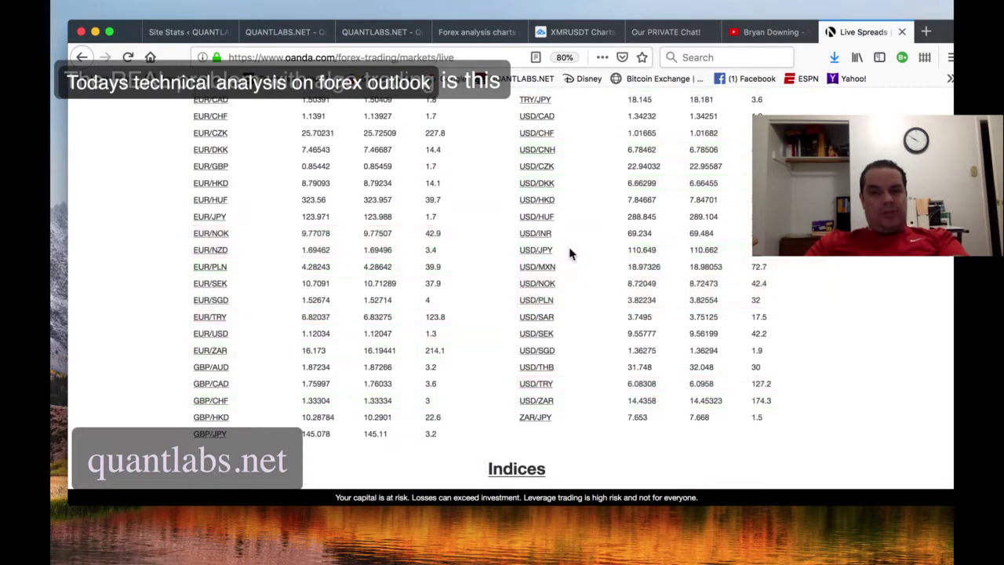
scroll(540, 186, "up", 1)
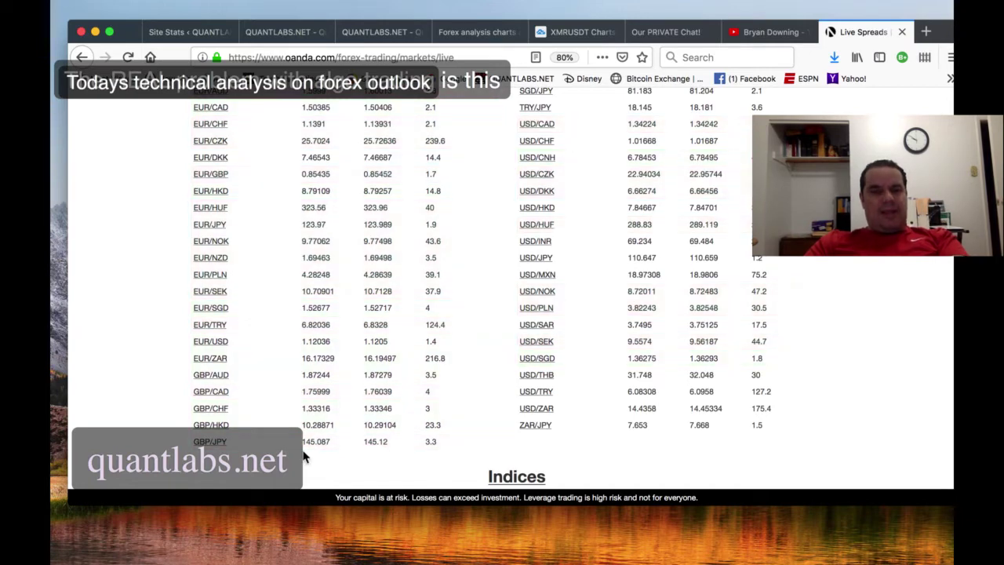
scroll(211, 396, "down", 1)
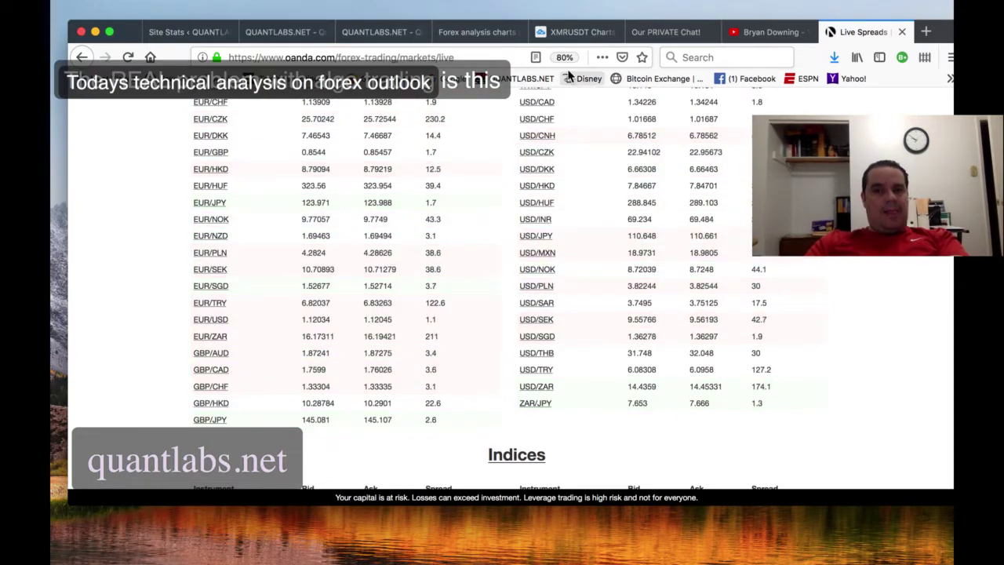
Step: Switch to the report_data_fx(2) folder in Finder and open FxRank.xlsx with LibreOffice
left_click(565, 32)
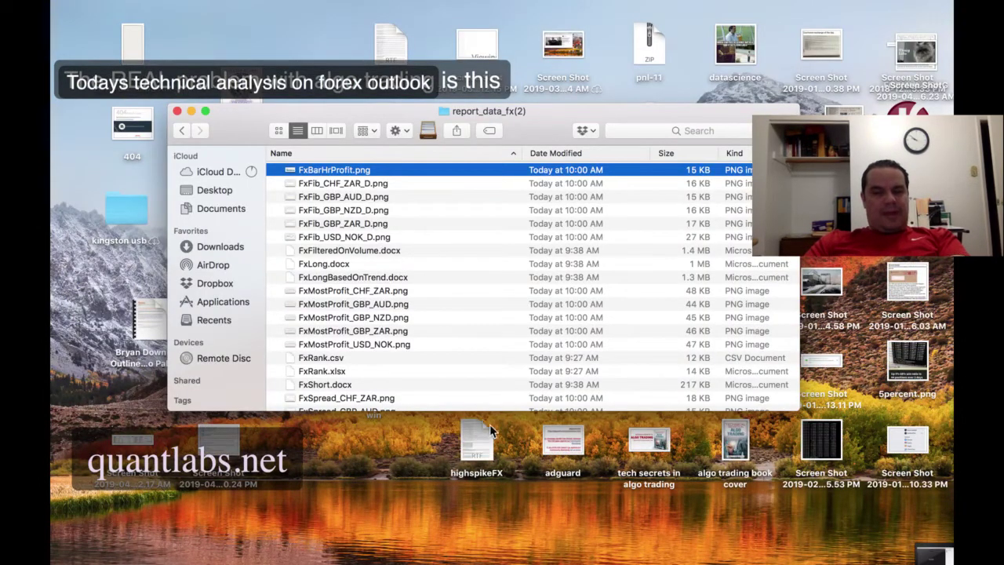
scroll(426, 371, "down", 3)
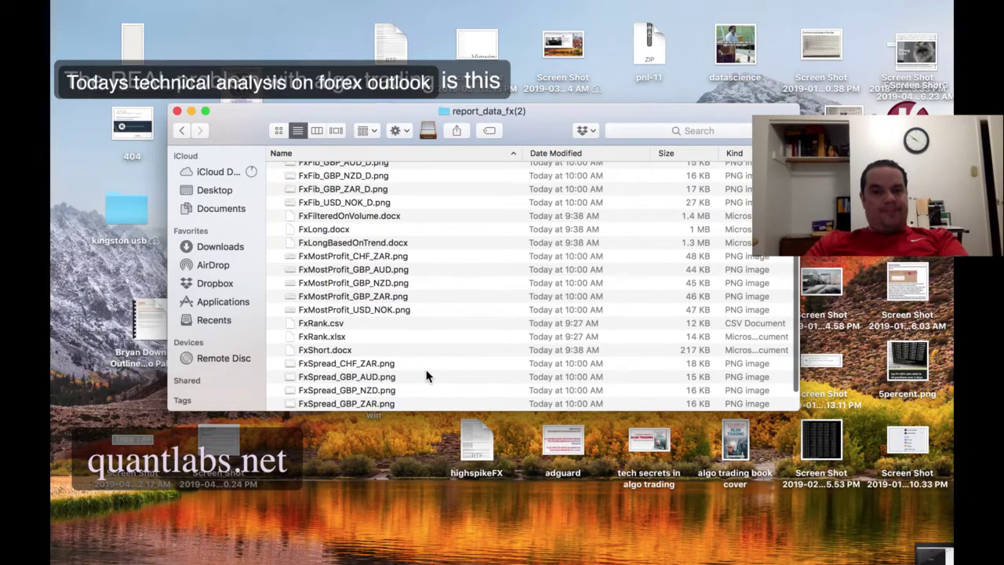
left_click(323, 337)
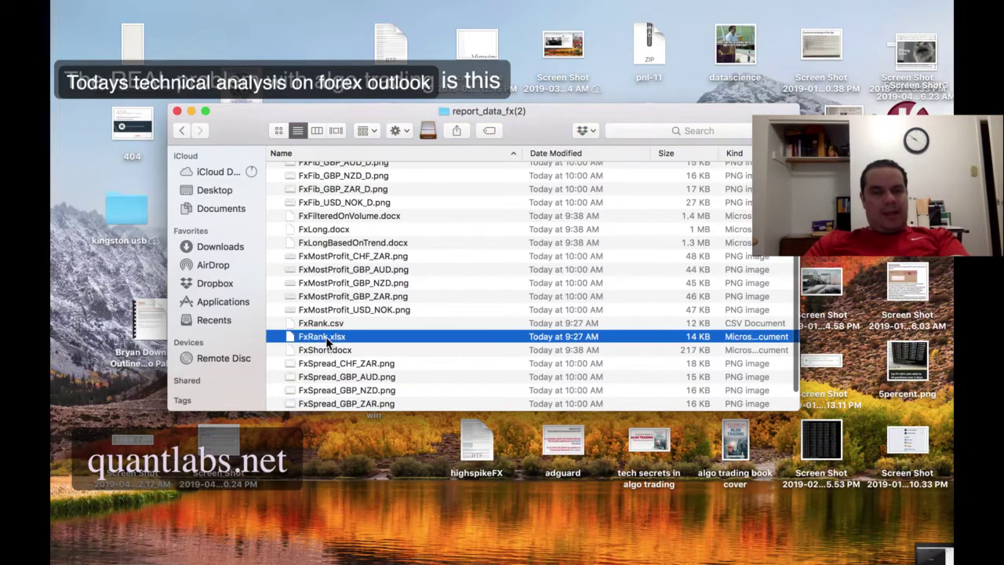
right_click(327, 337)
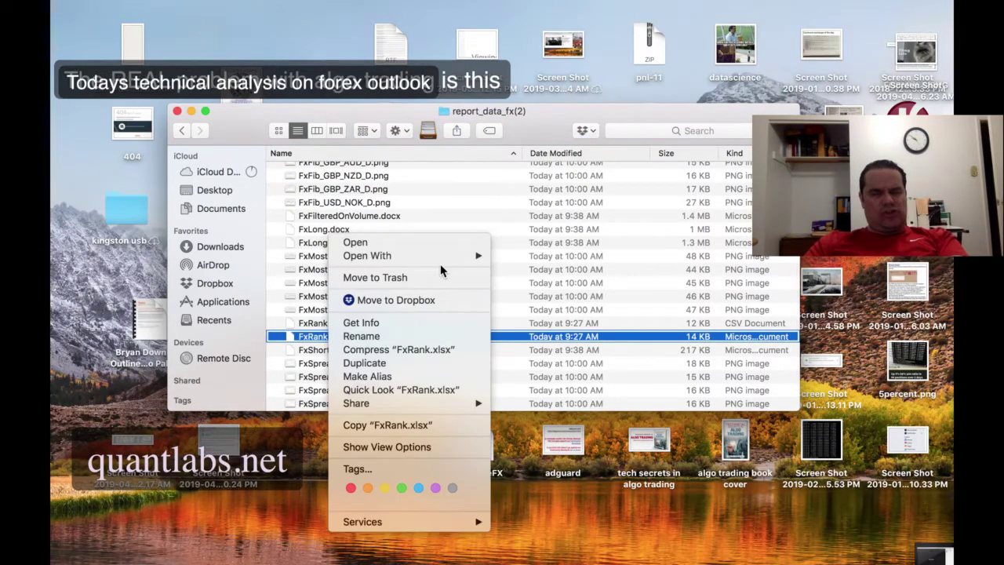
mouse_move(440, 259)
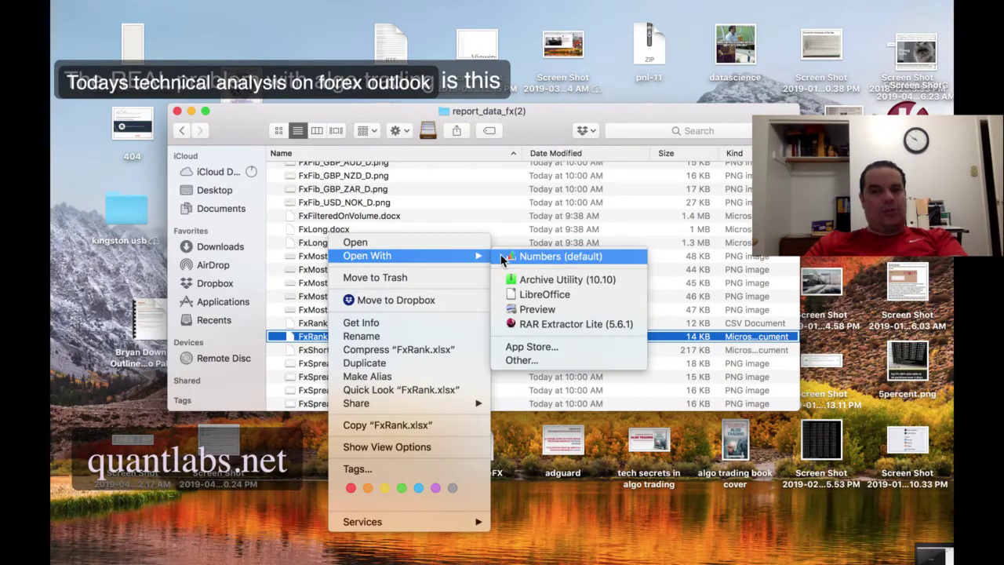
left_click(540, 293)
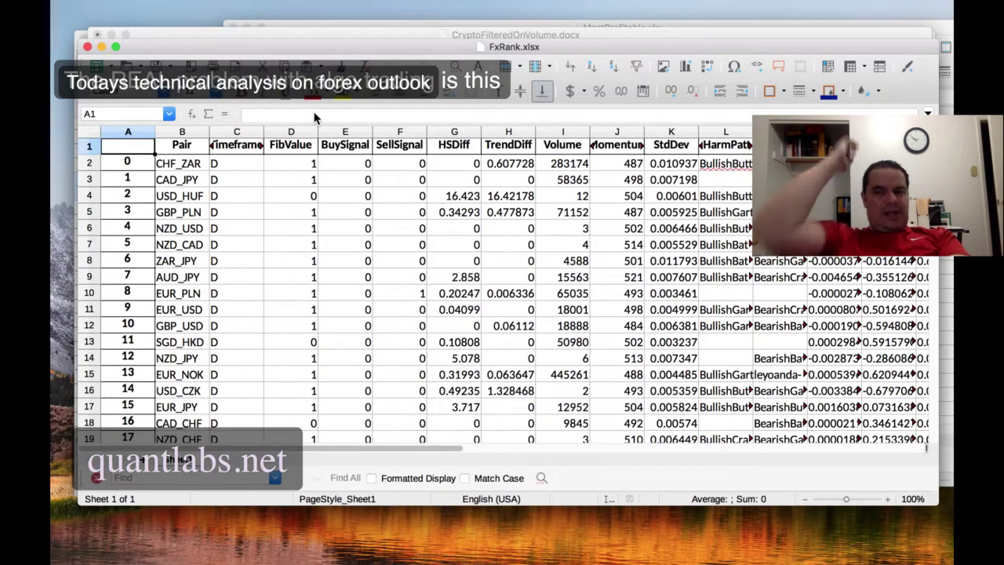
Step: Sort columns A to R of the FxRank sheet by Column N in ascending order
left_click_drag(141, 131, 933, 132)
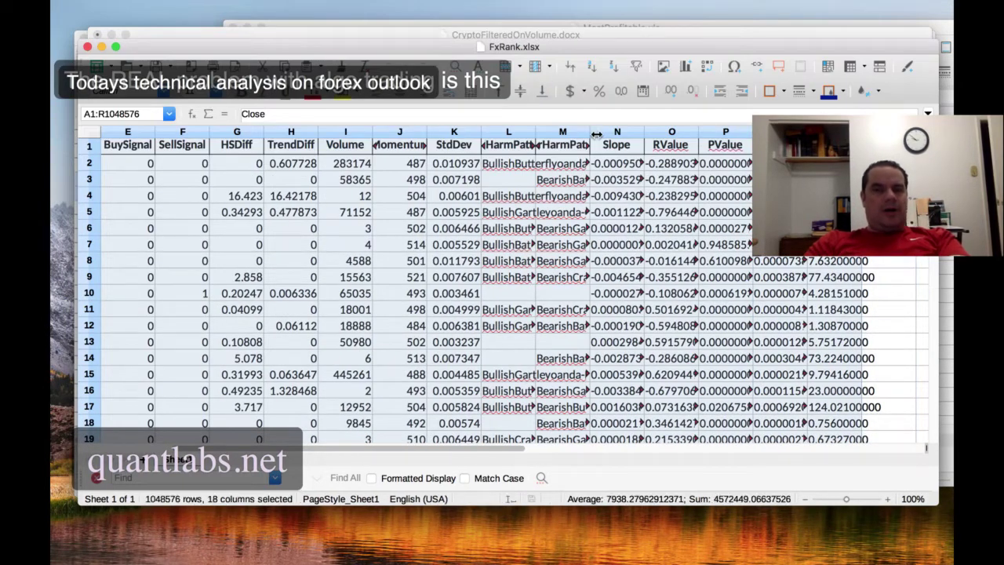
scroll(435, 196, "left", 1)
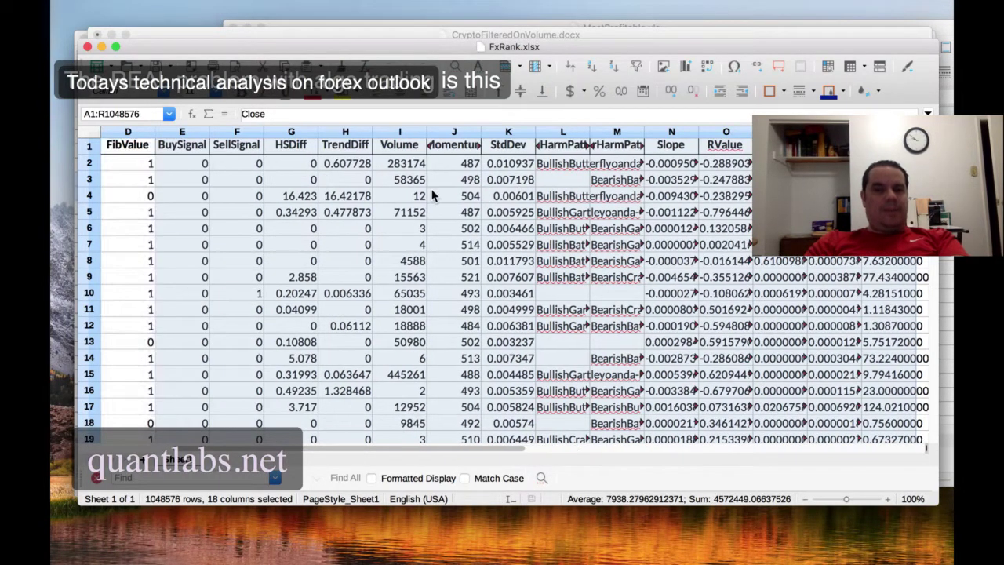
scroll(430, 195, "left", 3)
scroll(431, 194, "down", 2)
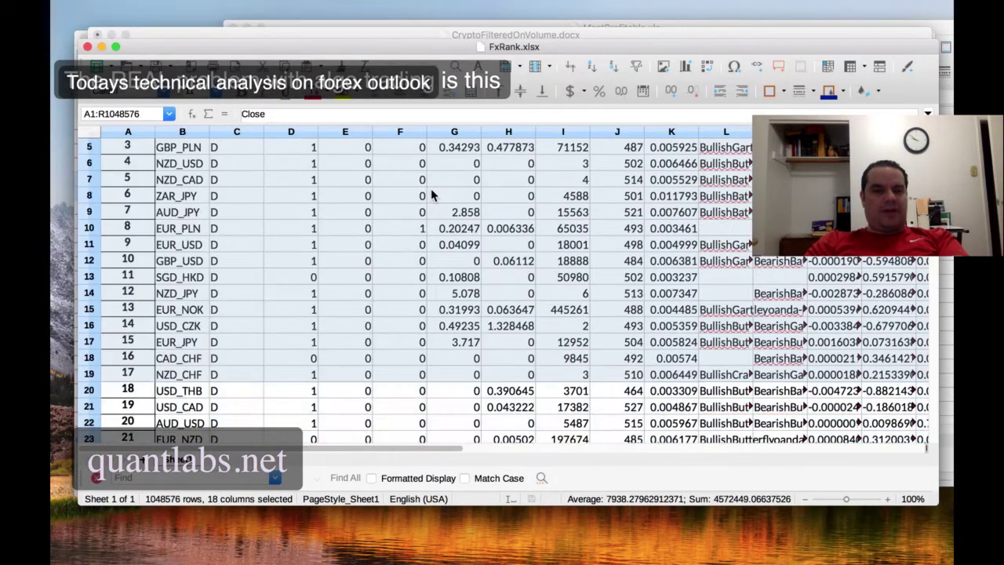
scroll(431, 194, "down", 3)
scroll(430, 194, "up", 4)
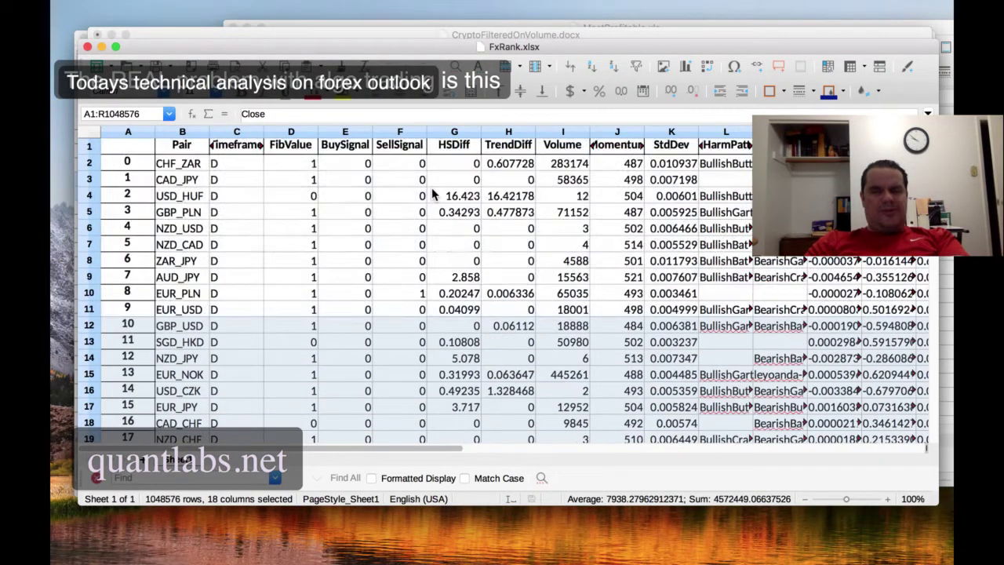
scroll(434, 195, "right", 1)
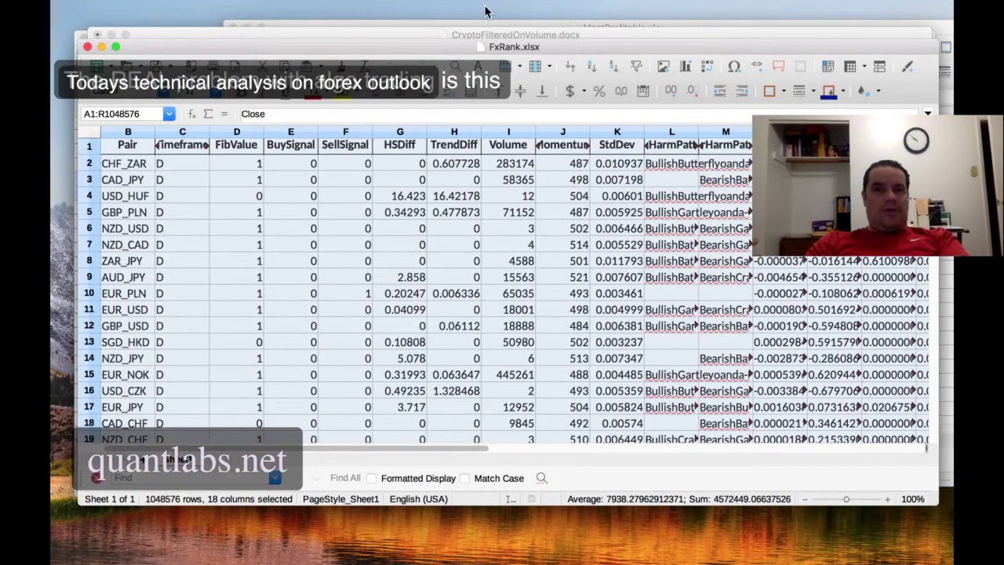
left_click(427, 8)
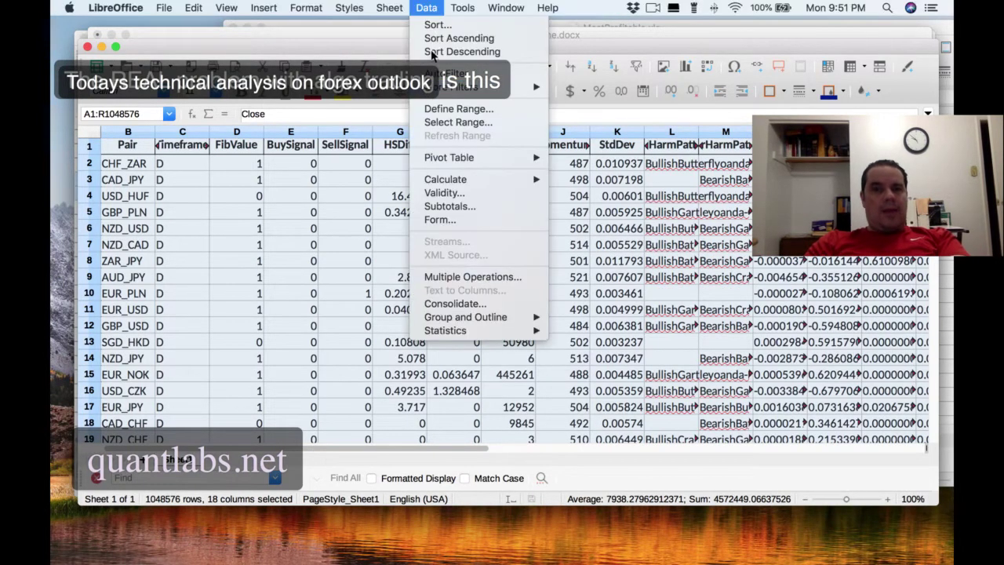
left_click(431, 30)
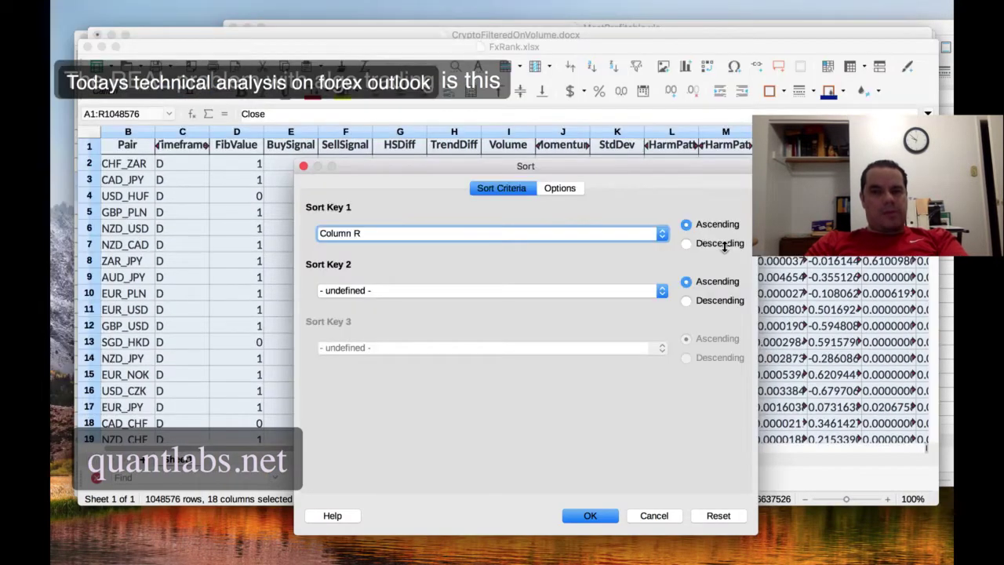
left_click(550, 234)
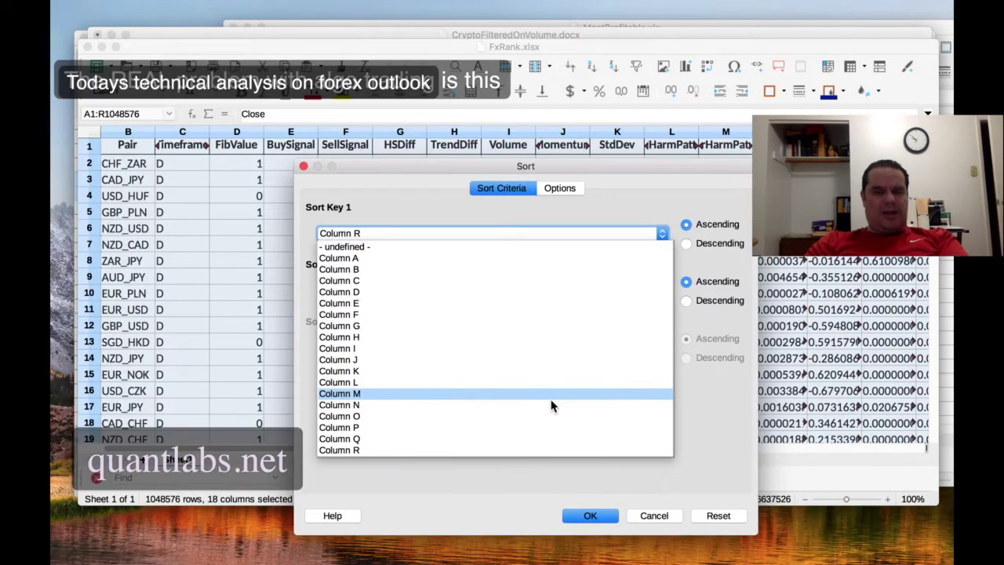
left_click(556, 406)
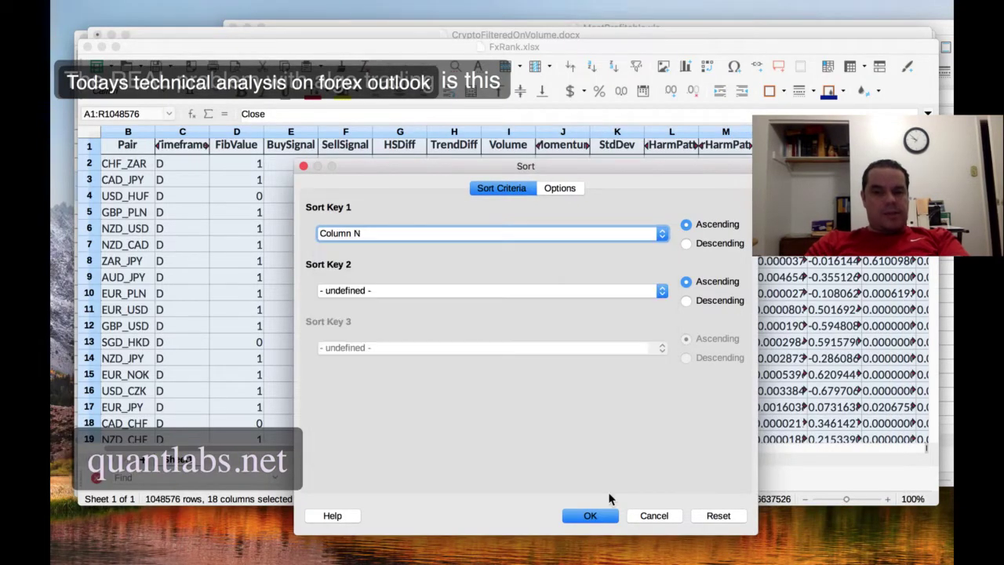
left_click(603, 518)
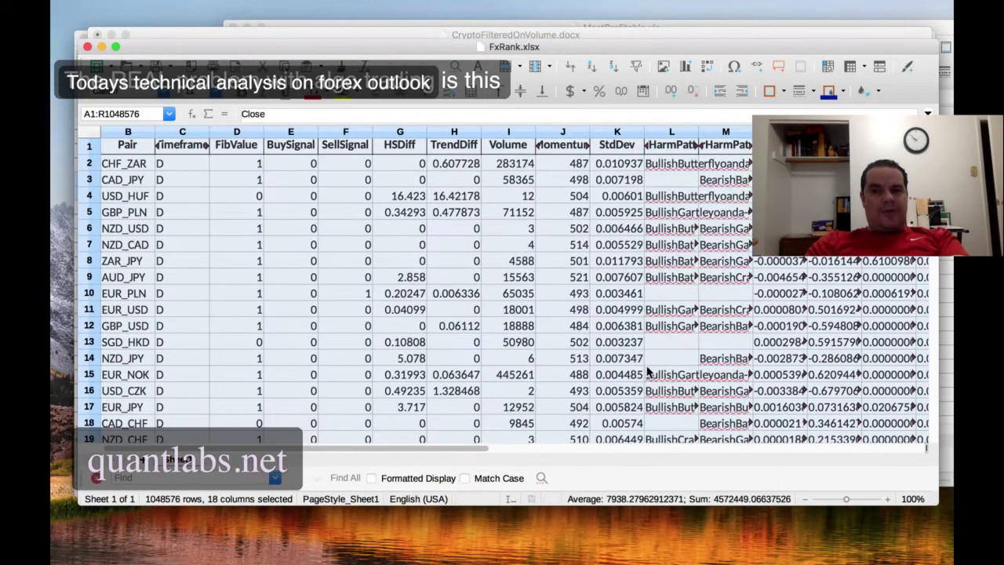
Step: Examine the sorted rows across the currency pair, signal, volume and slope columns, and select the AUD_CAD cell
scroll(478, 145, "right", 1)
scroll(373, 146, "right", 4)
left_click_drag(184, 41, 254, 41)
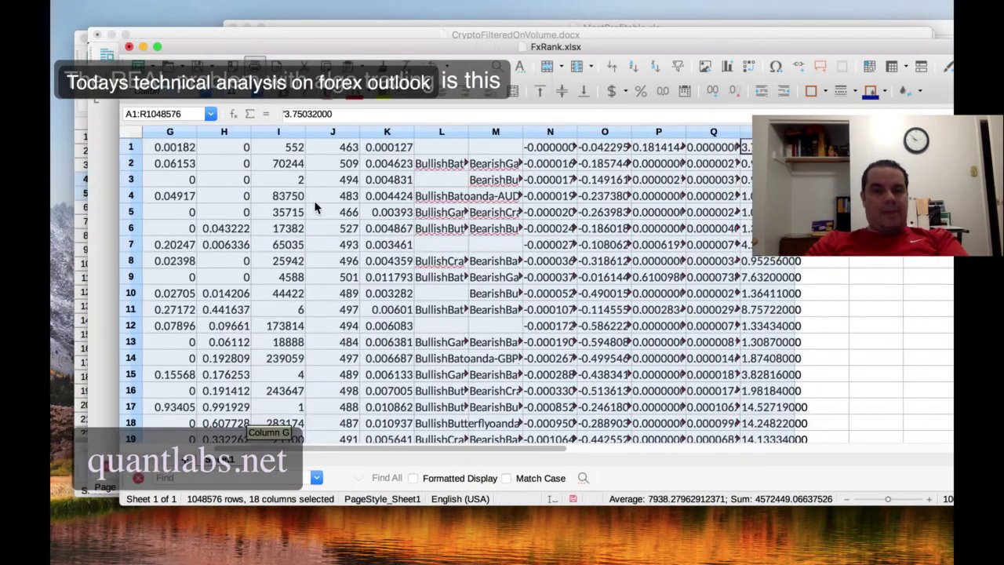
scroll(315, 207, "left", 6)
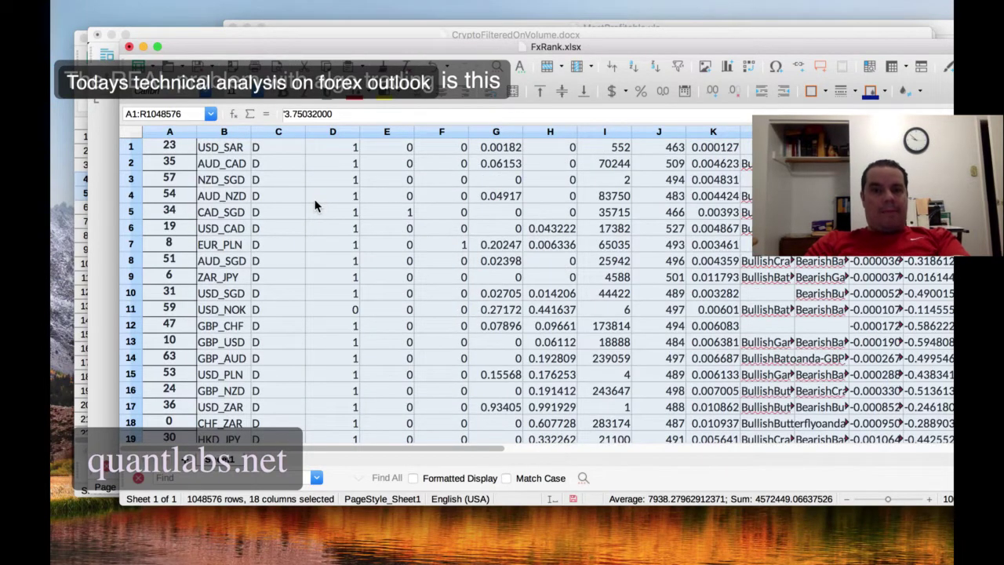
scroll(314, 206, "right", 5)
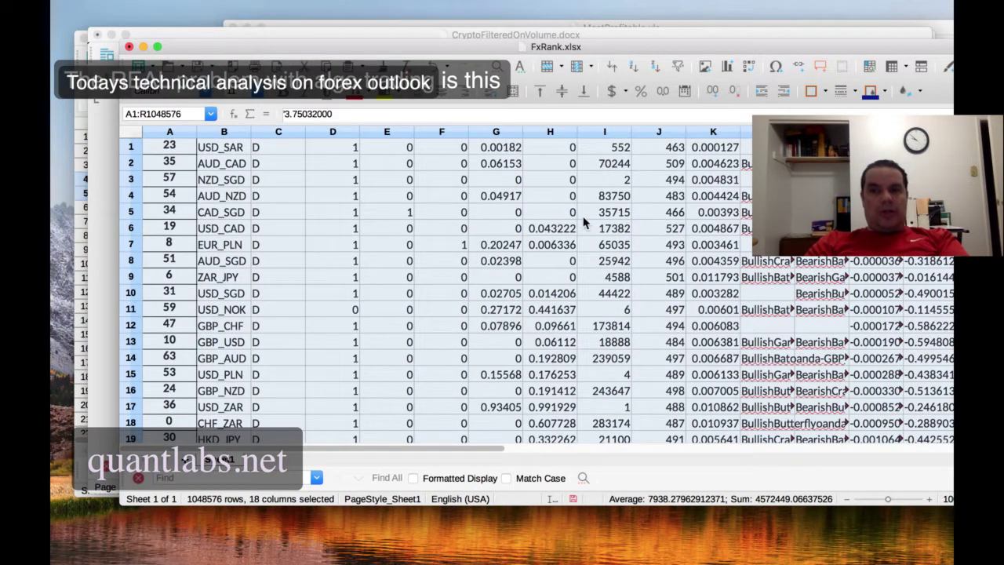
scroll(583, 217, "right", 2)
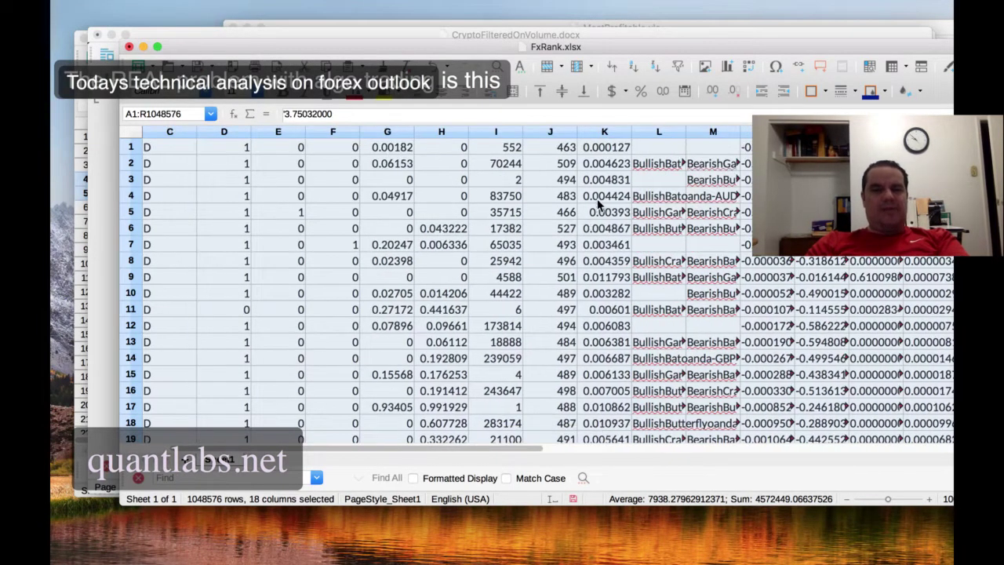
scroll(584, 203, "left", 2)
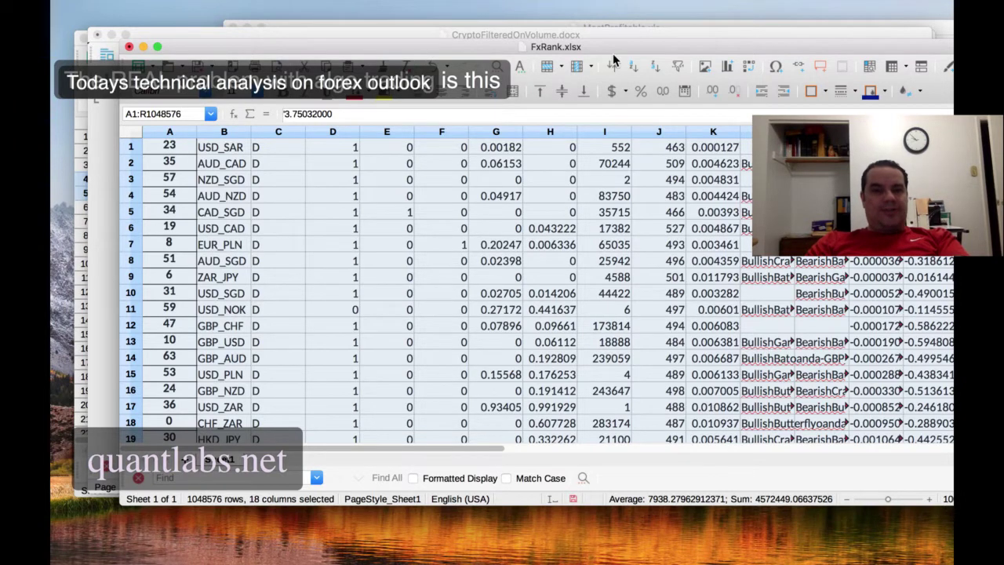
left_click(240, 164)
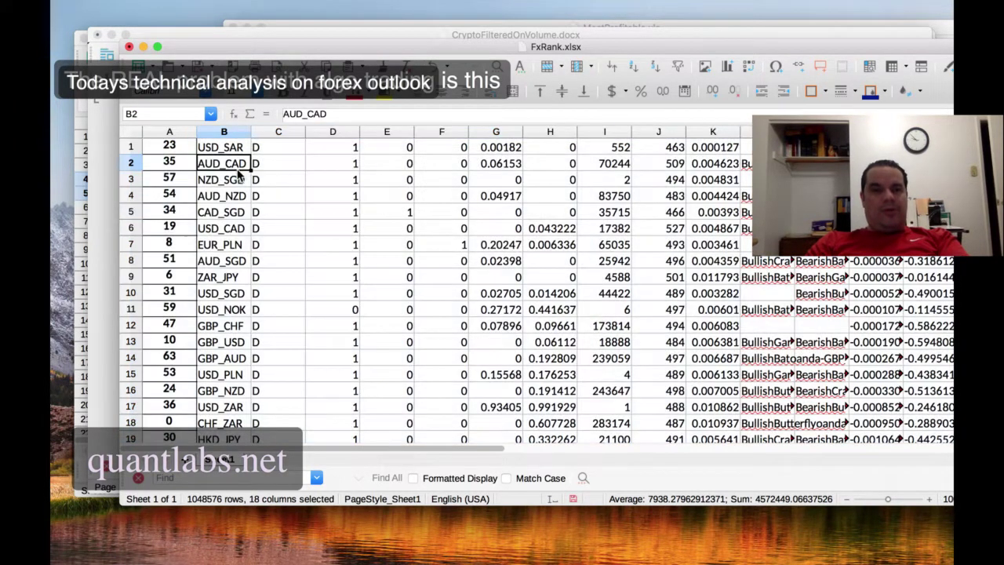
left_click(338, 115)
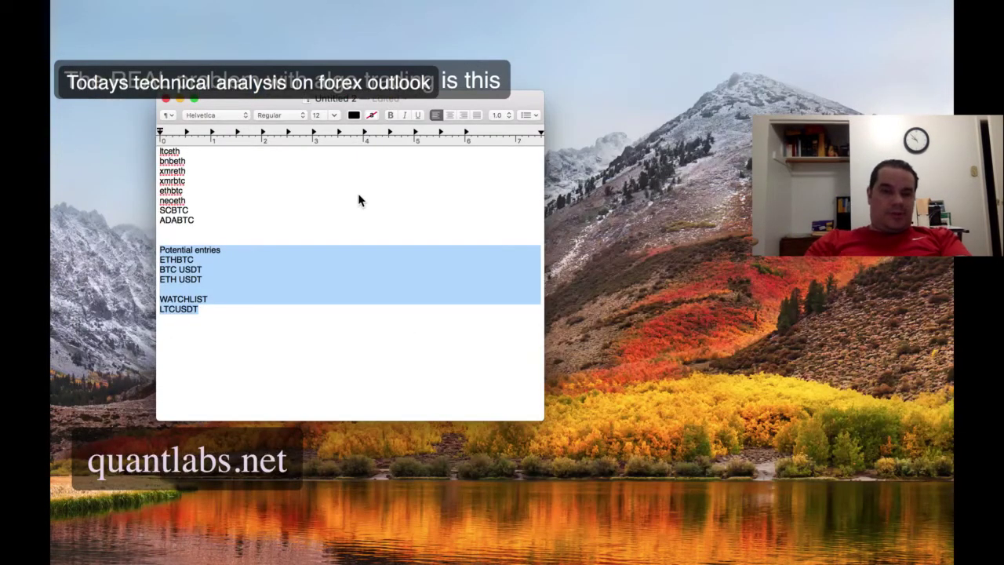
Step: Switch to TextEdit and start a new document listing AUD CAD under the heading SHORT
key("super+n")
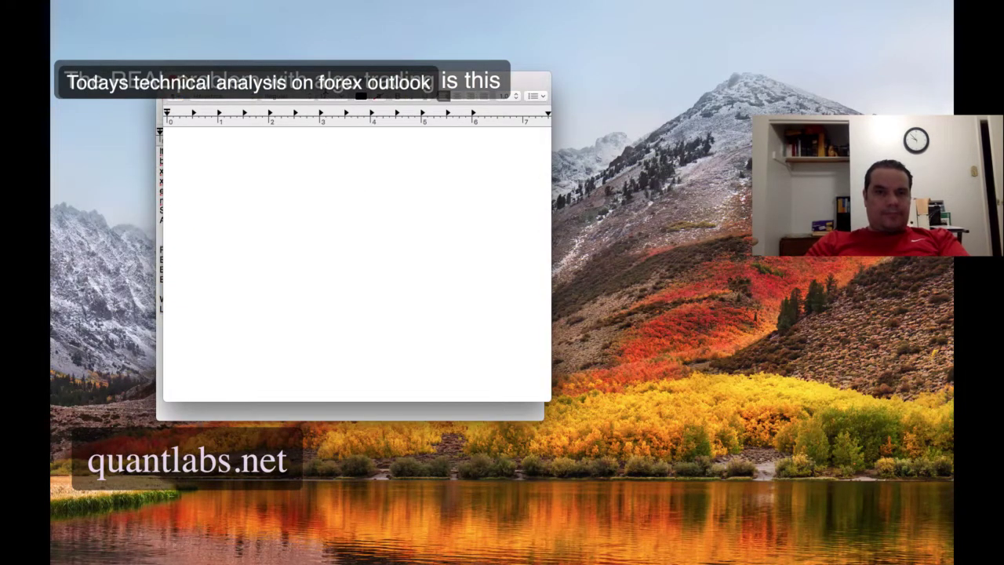
key("super+n")
type("sHORT")
key("Return")
type("AUG")
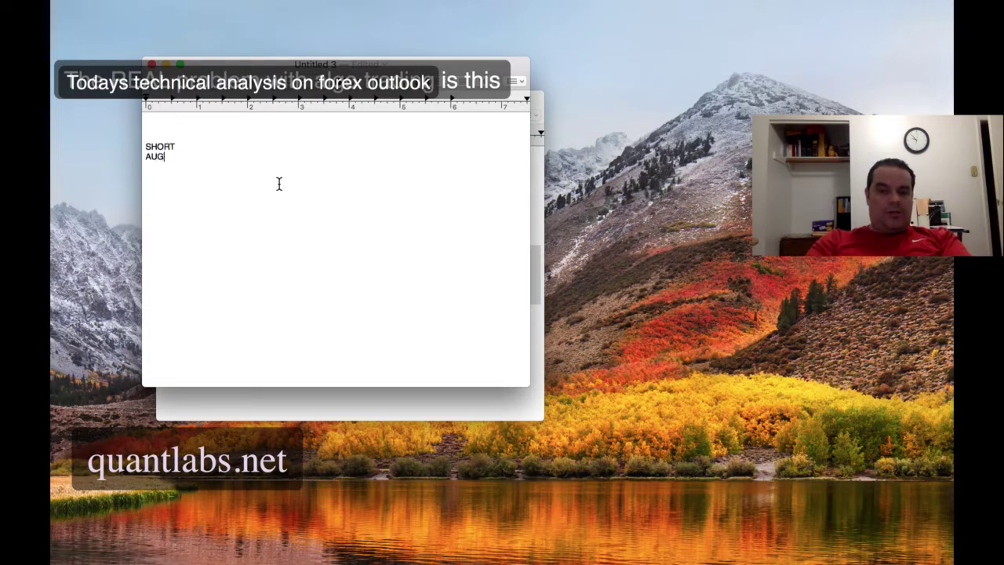
type(" CA")
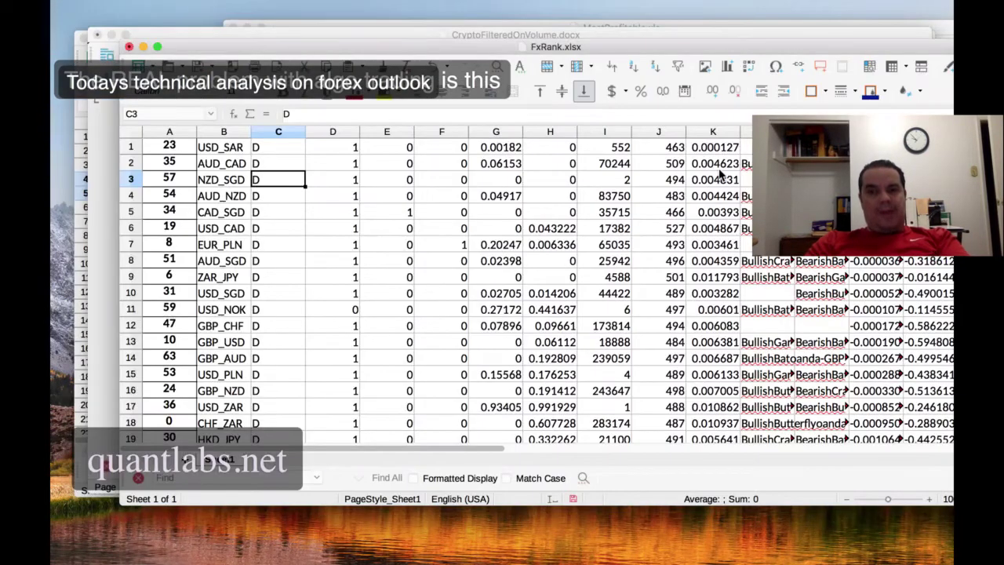
Step: Return to FxRank.xlsx and inspect the bullish and bearish harmonic pattern entries in the AUD_CAD row
left_click(767, 163)
left_click(821, 163)
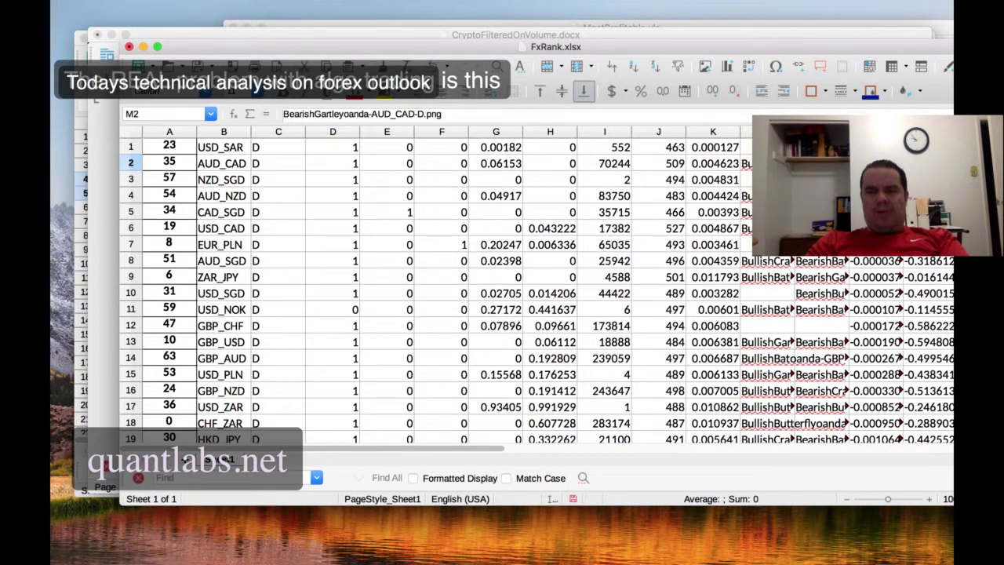
left_click(767, 163)
left_click(822, 163)
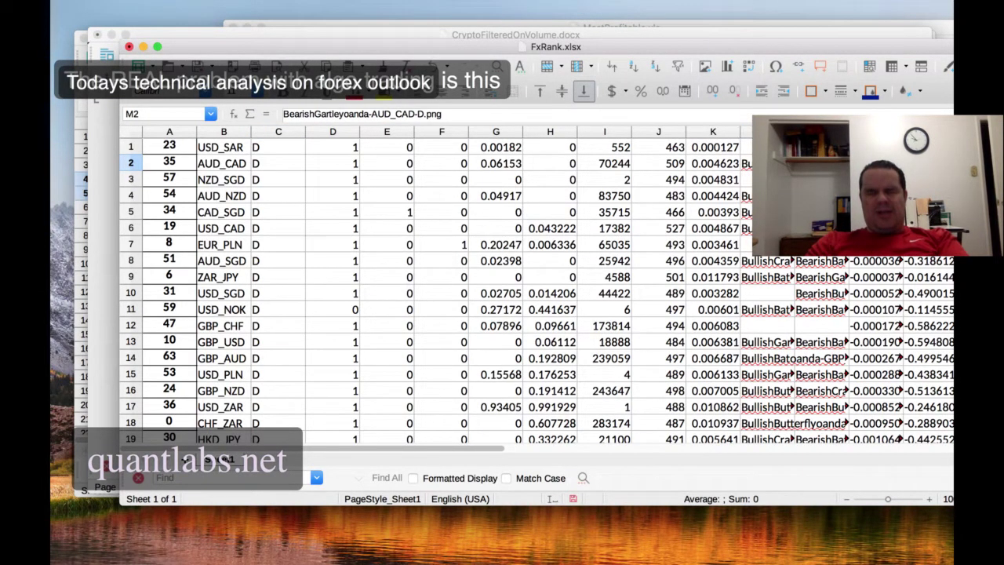
left_click(745, 165)
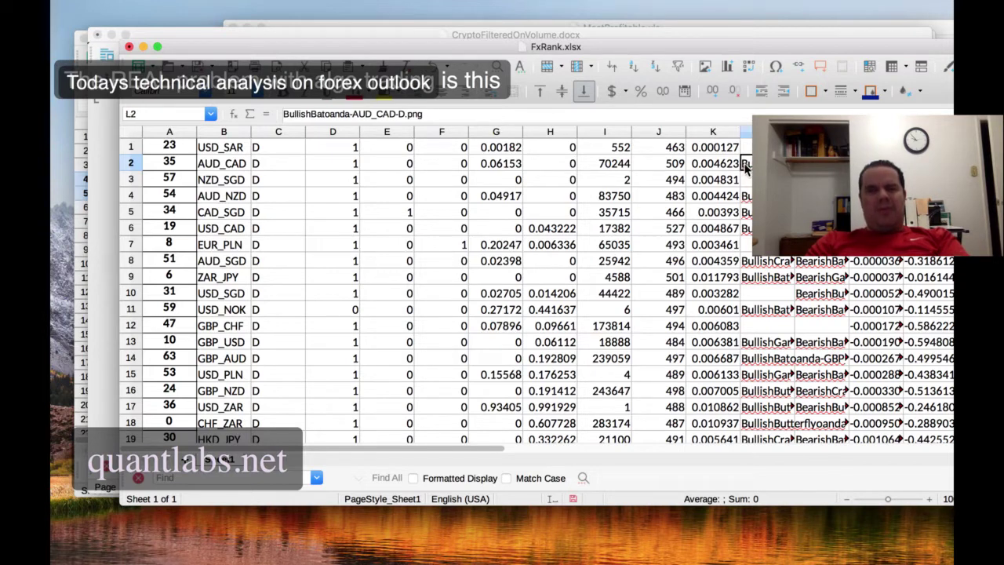
left_click(822, 163)
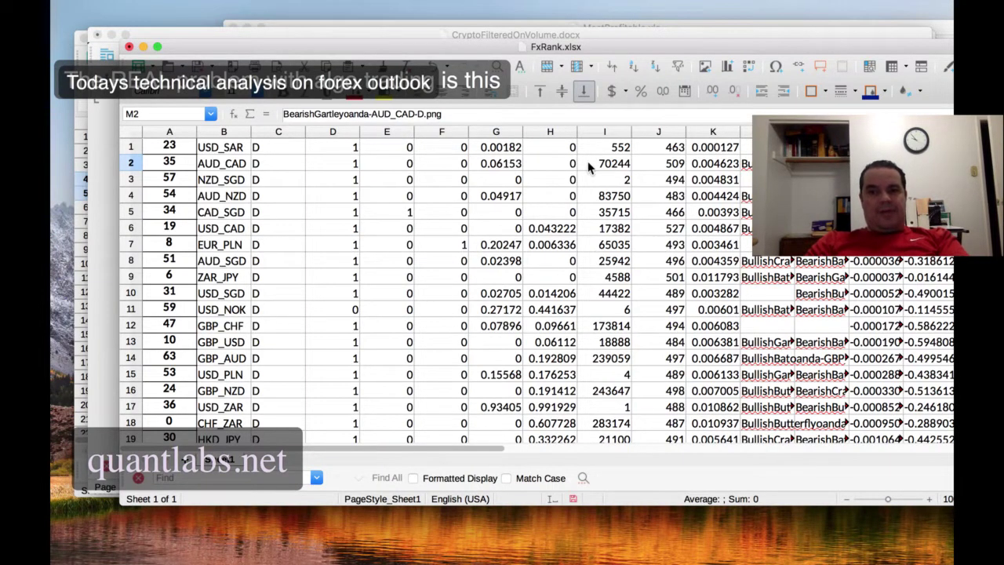
key("Down")
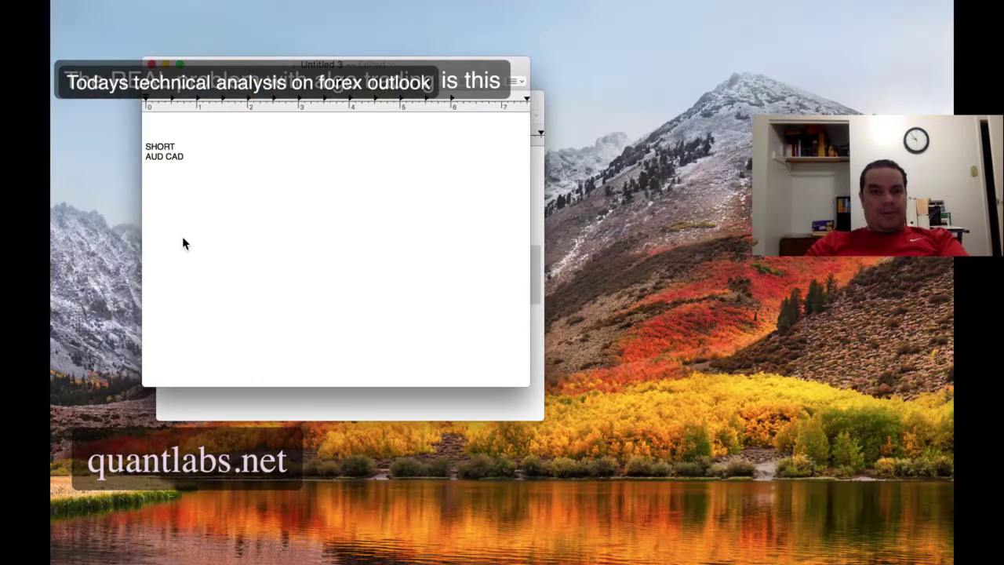
Step: In the TextEdit note, replace AUD CAD under SHORT with NZD SGD, and minimize the other text document
left_click_drag(193, 164, 112, 151)
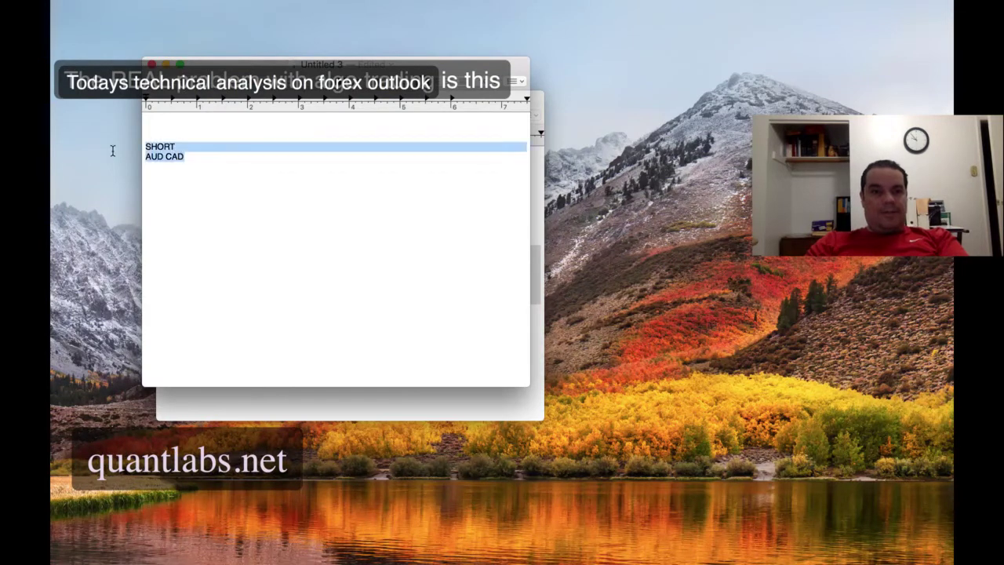
left_click(156, 163)
left_click_drag(180, 164, 132, 157)
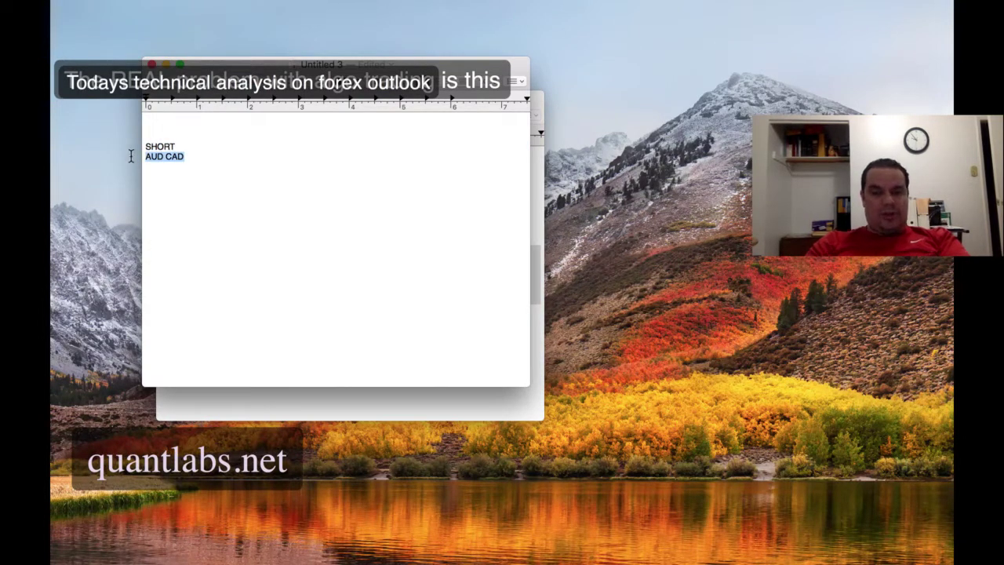
left_click_drag(205, 64, 339, 213)
left_click(179, 100)
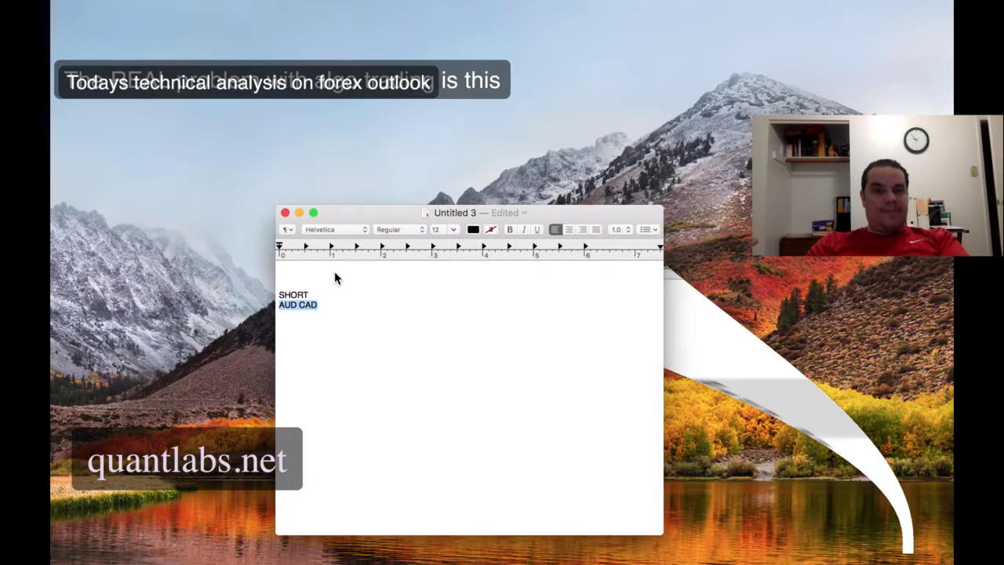
type("NZD S")
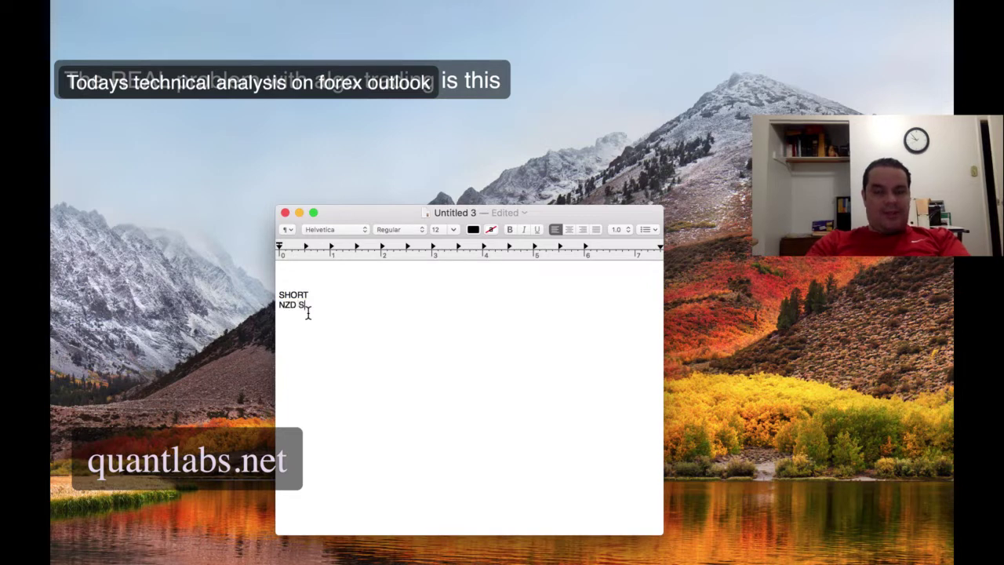
type("GD")
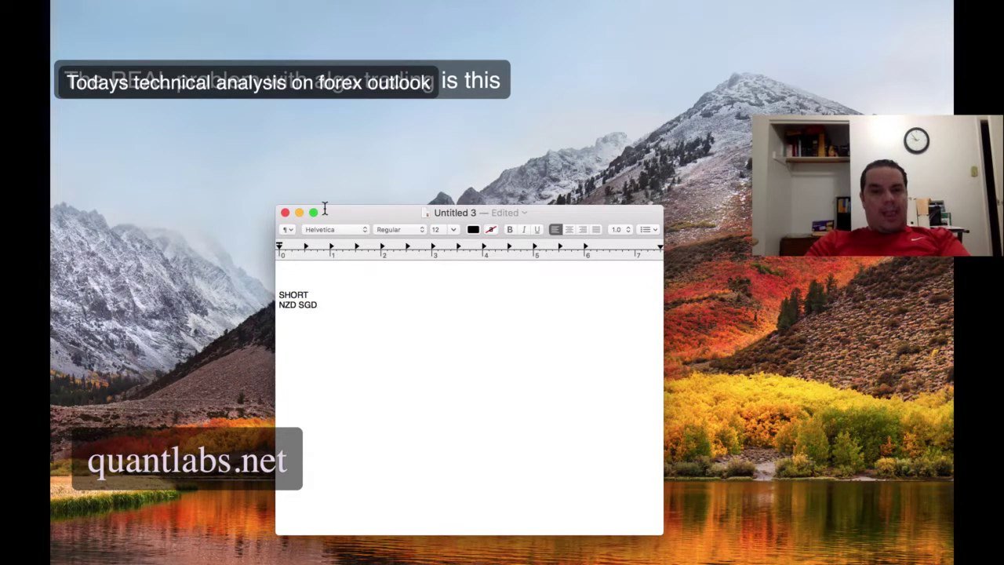
left_click_drag(366, 217, 277, 105)
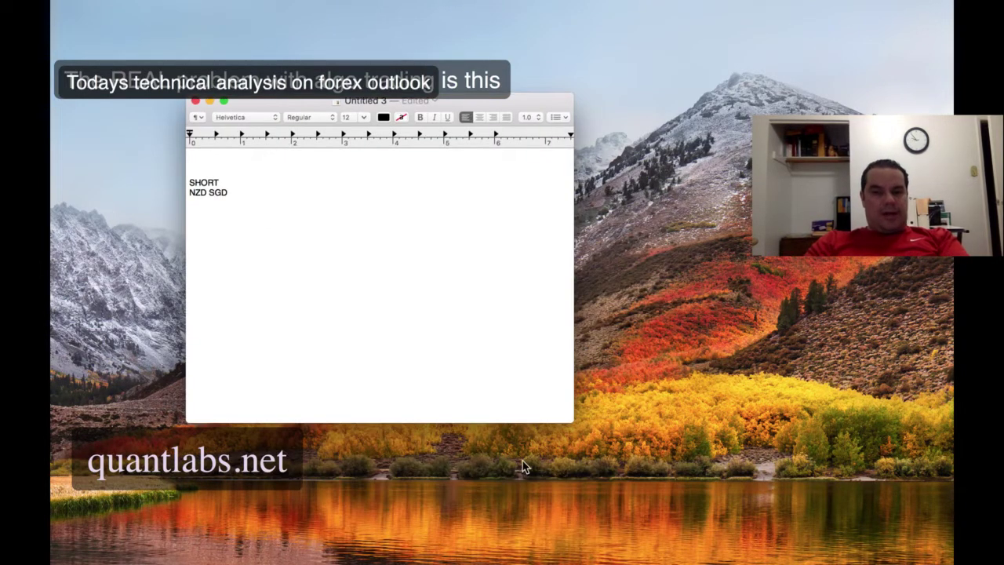
Step: Switch to OANDA's Live Spreads page in the browser and check the NZD/SGD bid, ask and spread
left_click(521, 558)
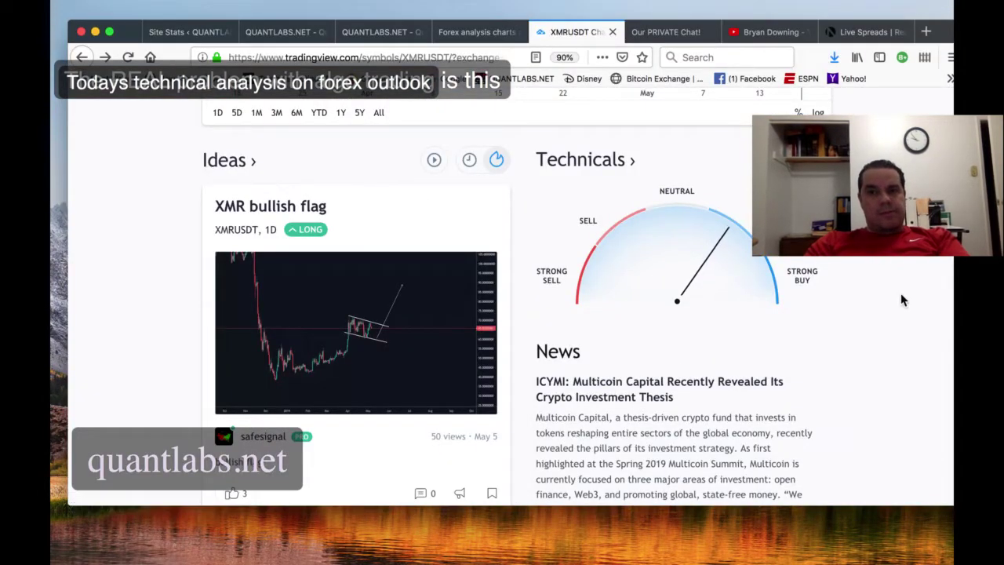
left_click(855, 34)
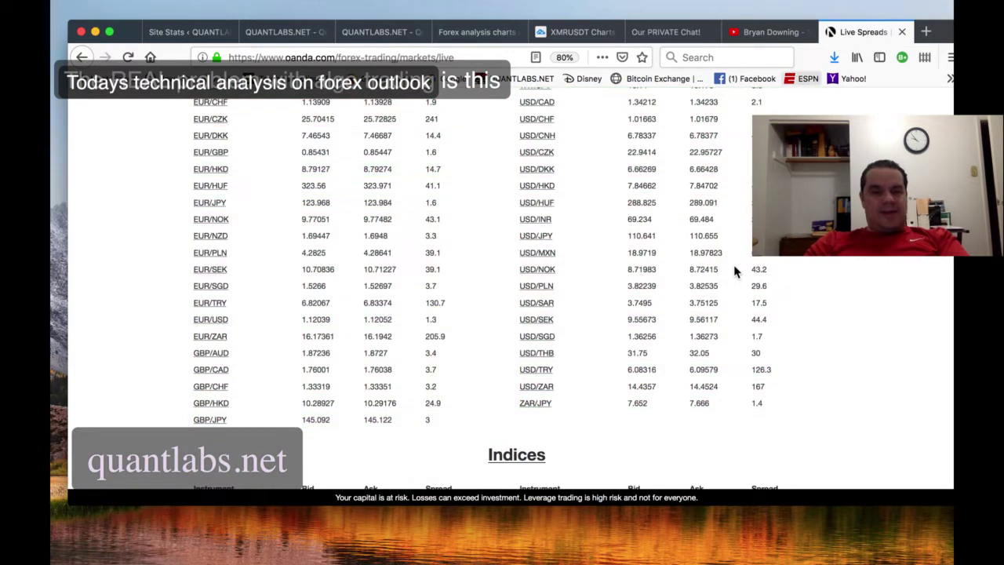
scroll(568, 297, "up", 5)
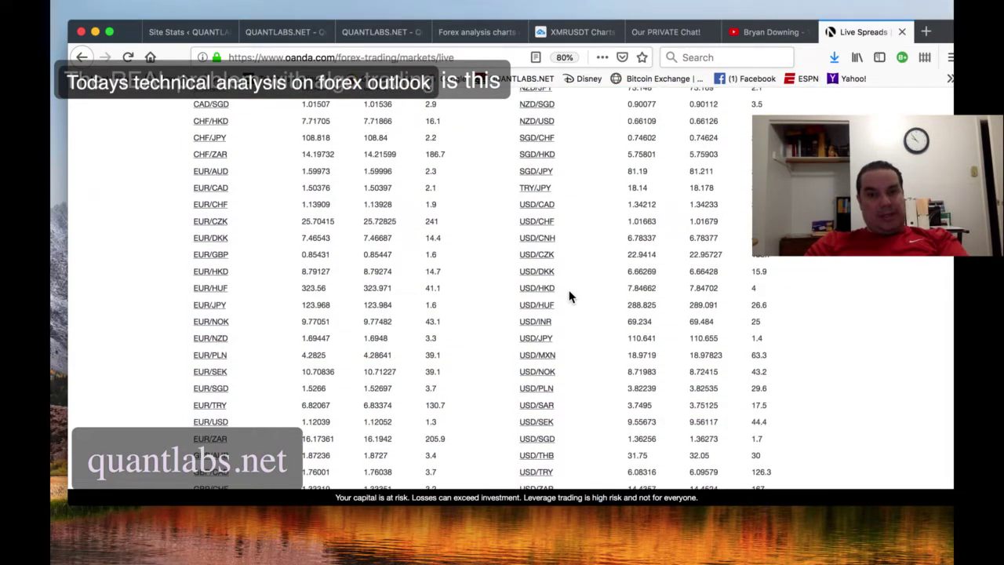
scroll(567, 222, "up", 2)
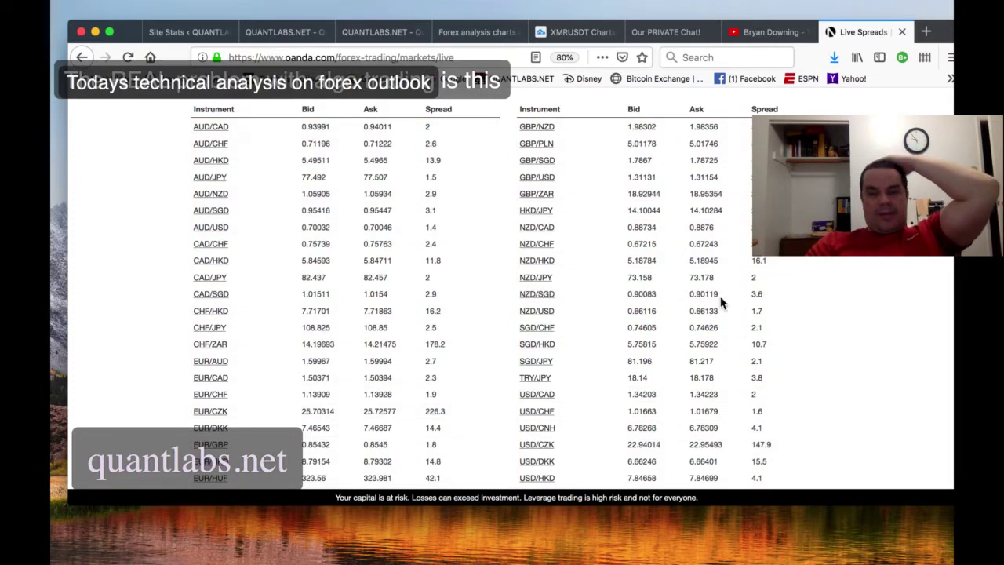
Step: Highlight the NZD/SGD bid on OANDA's page and cross-check the pair against FxRank.xlsx and the TextEdit note
left_click_drag(726, 295, 692, 297)
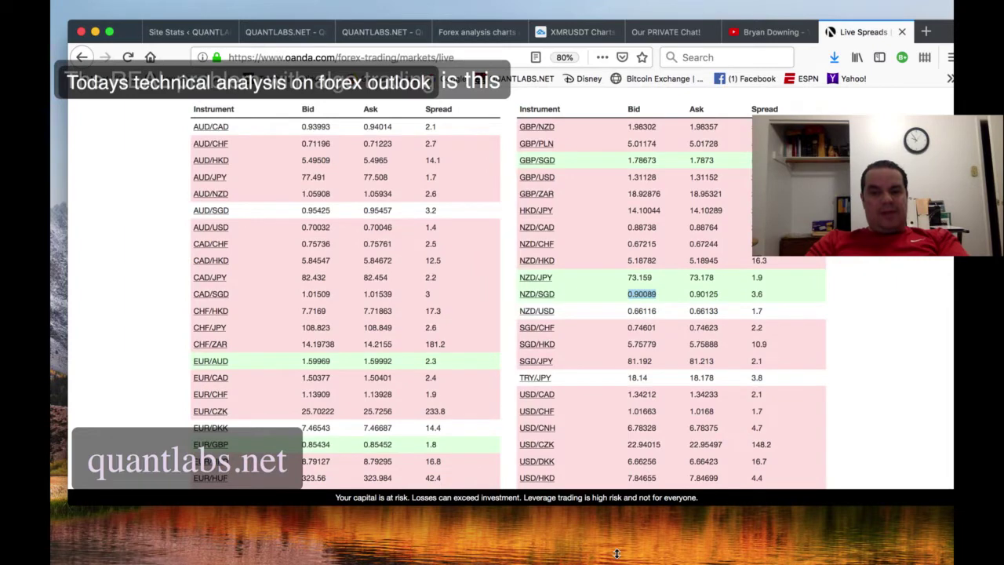
key("super+Tab")
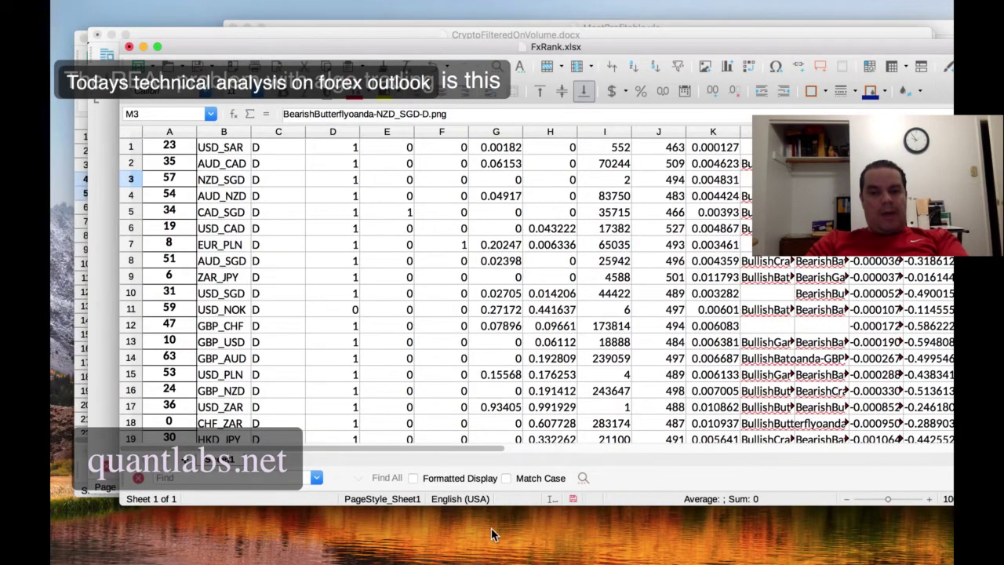
key("super+h")
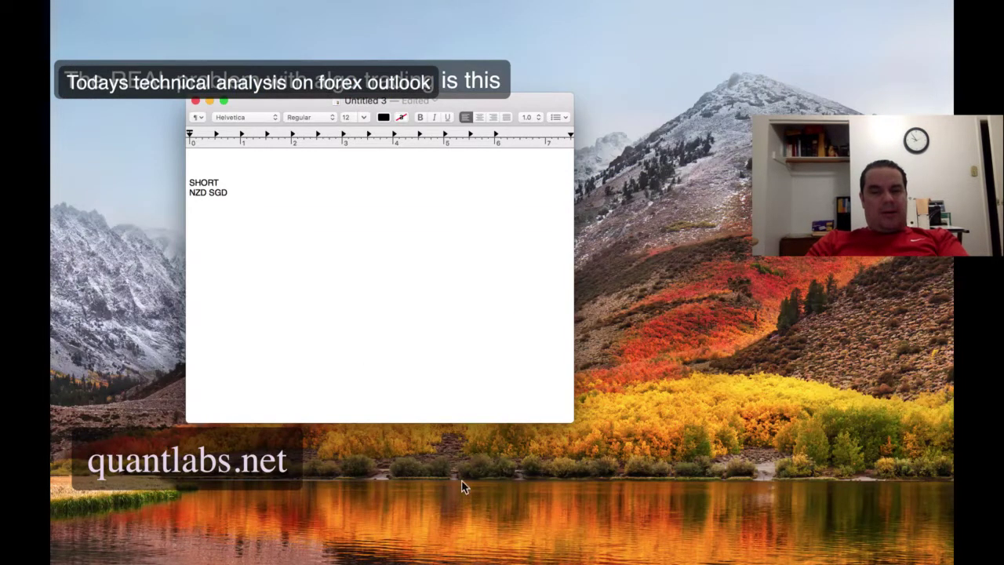
key("super+Tab")
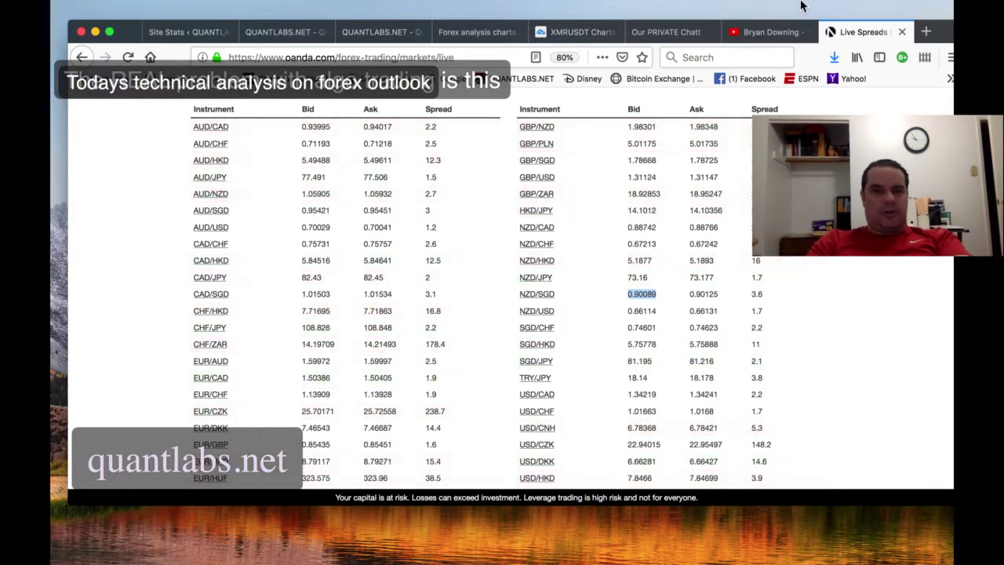
Step: Switch to the TradingView page in the browser, search for NZD SGD and open the NZD/SGD symbol page
left_click(597, 29)
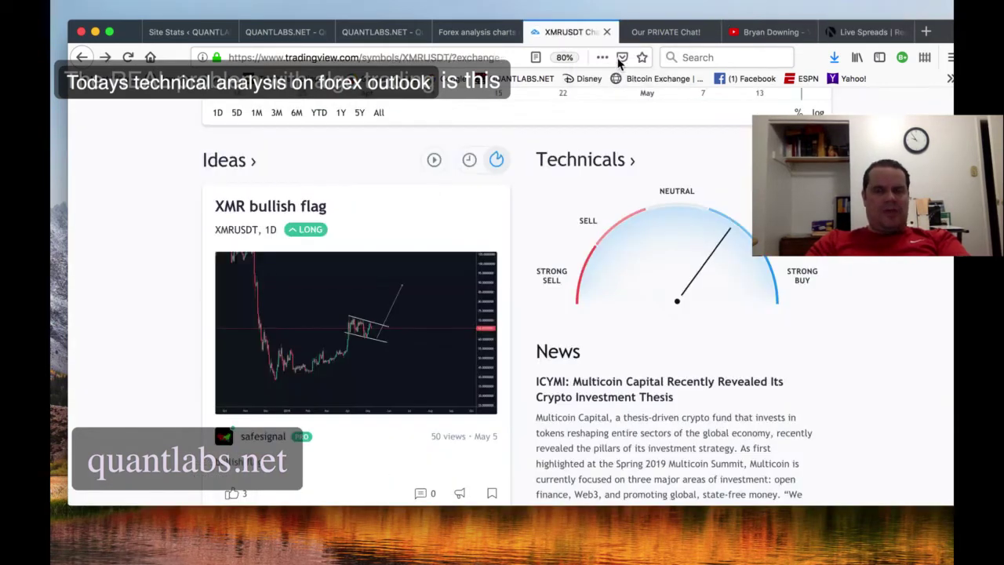
scroll(612, 122, "up", 10)
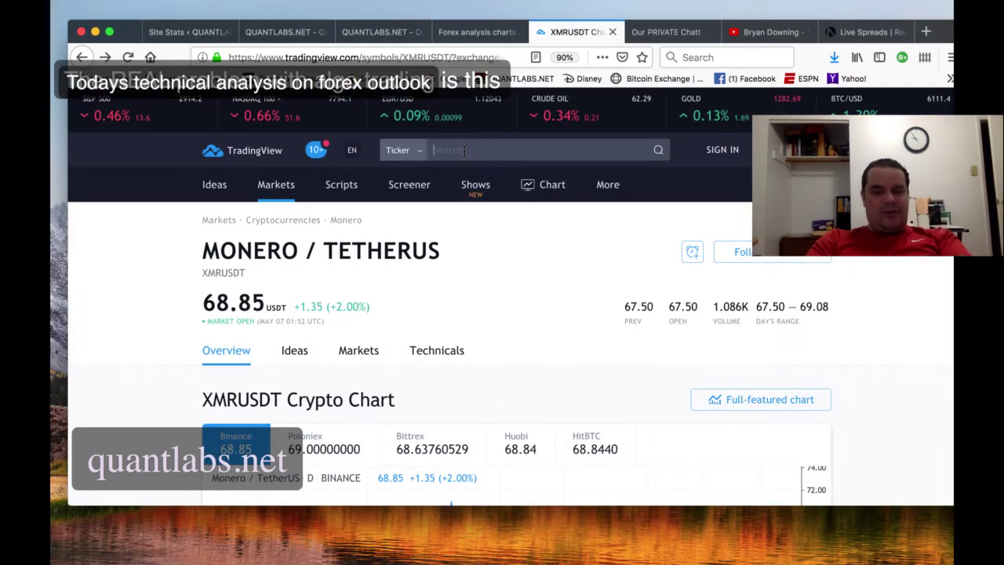
left_click(463, 150)
type("NZD SGD")
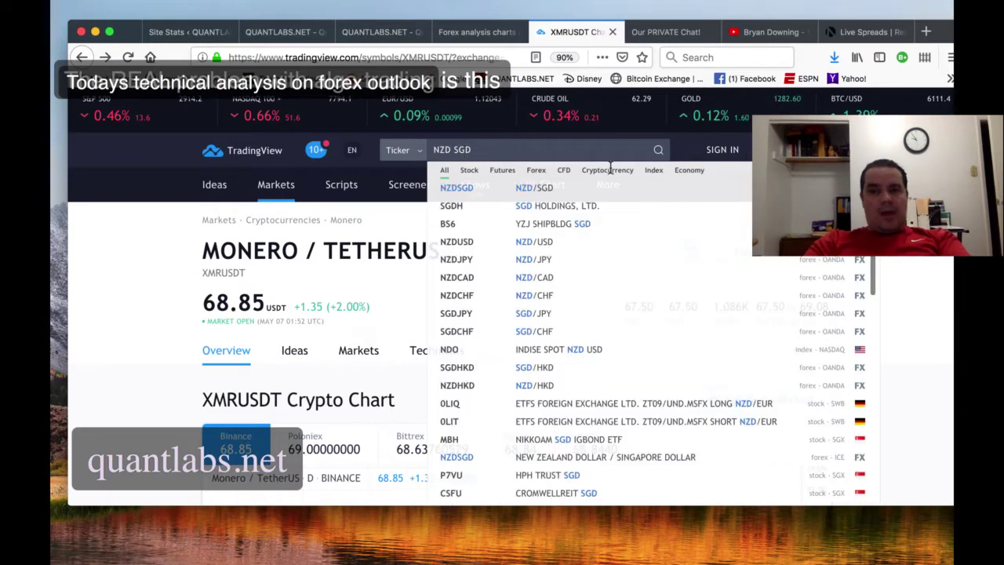
key("Return")
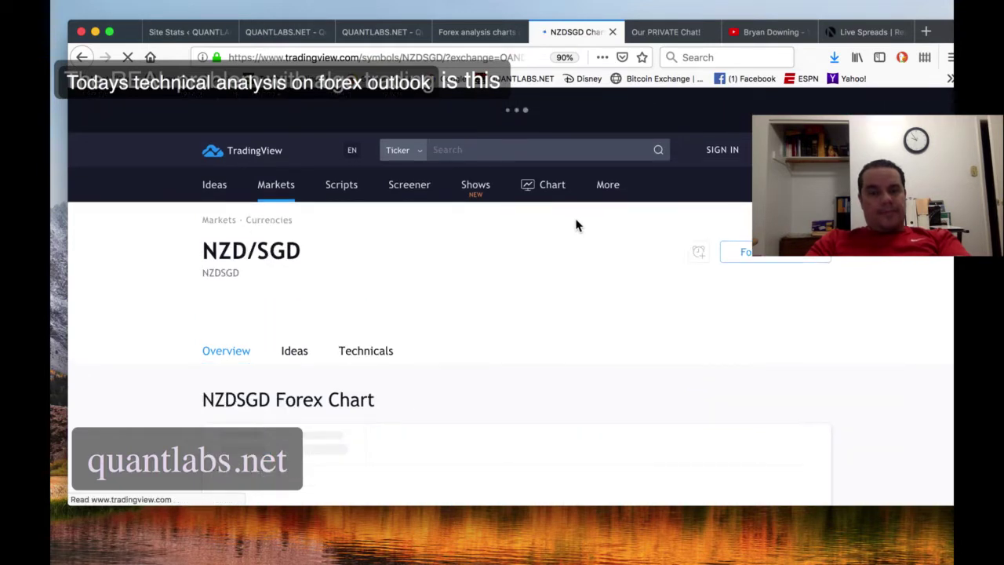
Step: Examine the NZD/SGD price, forex chart and technicals gauge on the TradingView overview
scroll(576, 225, "down", 2)
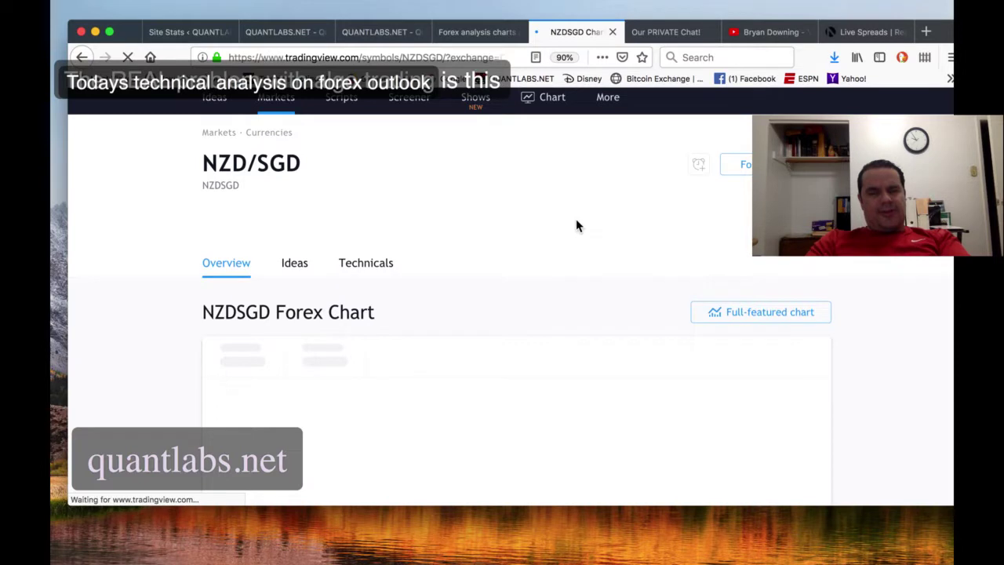
scroll(577, 226, "down", 1)
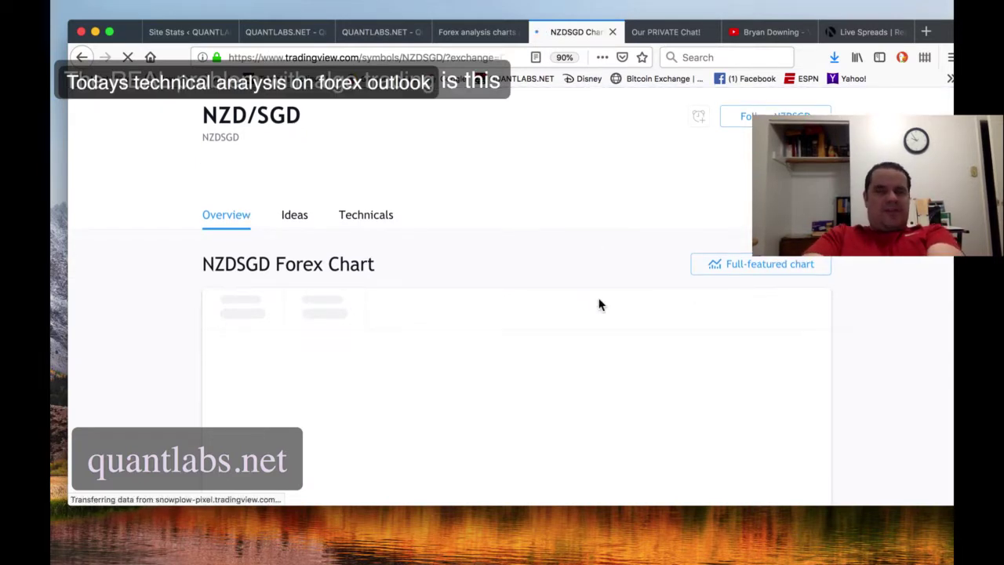
scroll(593, 349, "up", 2)
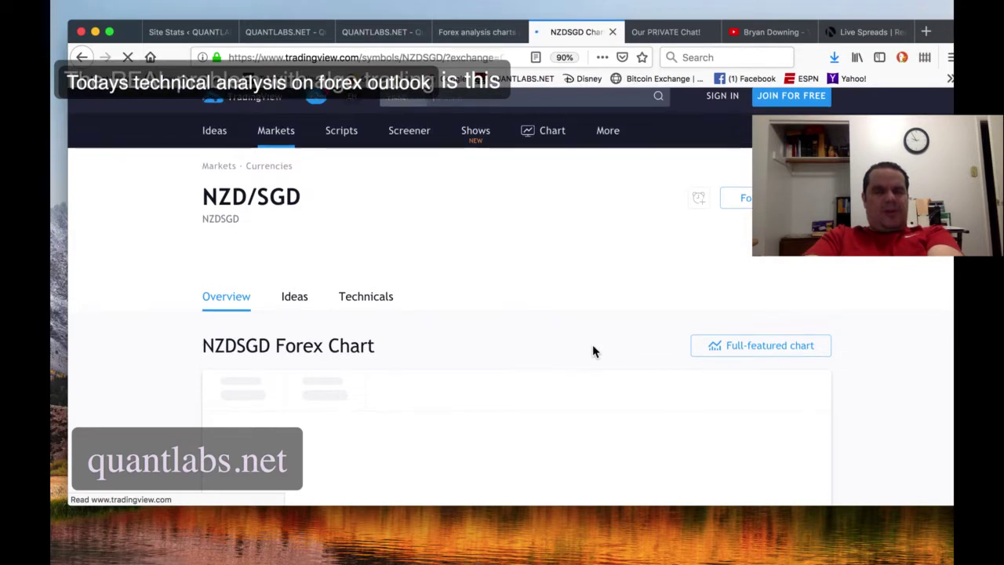
scroll(593, 349, "down", 1)
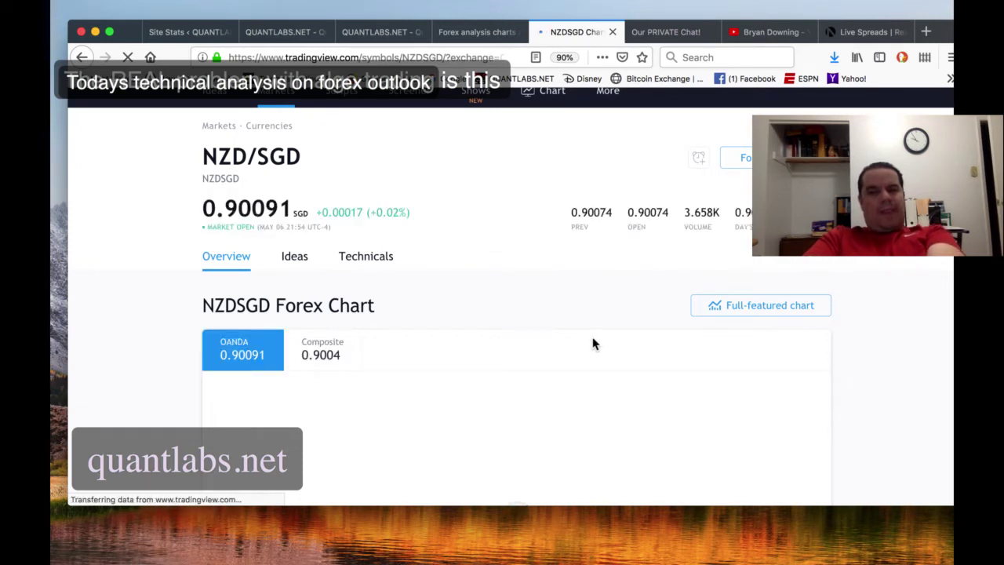
scroll(592, 344, "down", 1)
scroll(592, 343, "down", 2)
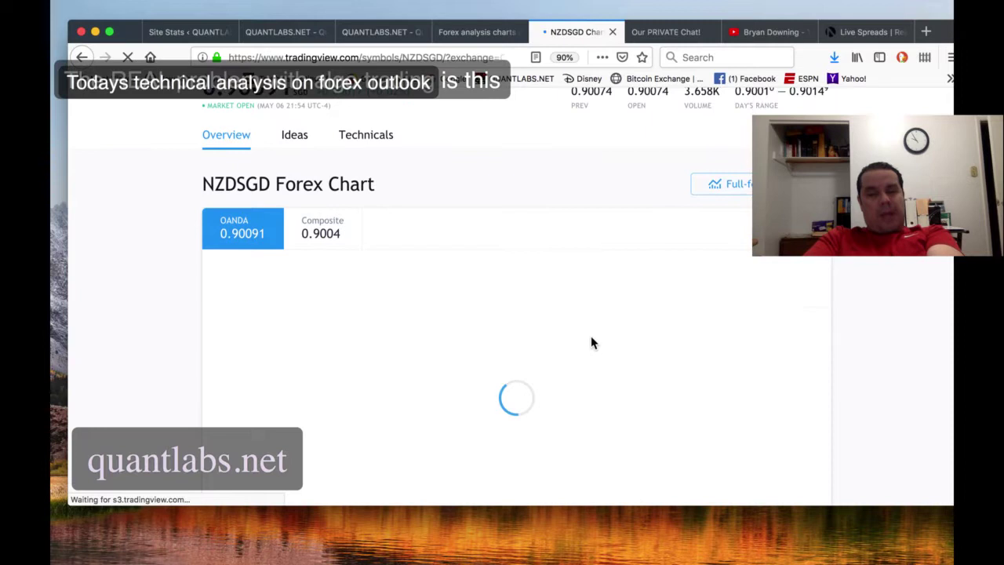
scroll(592, 343, "down", 1)
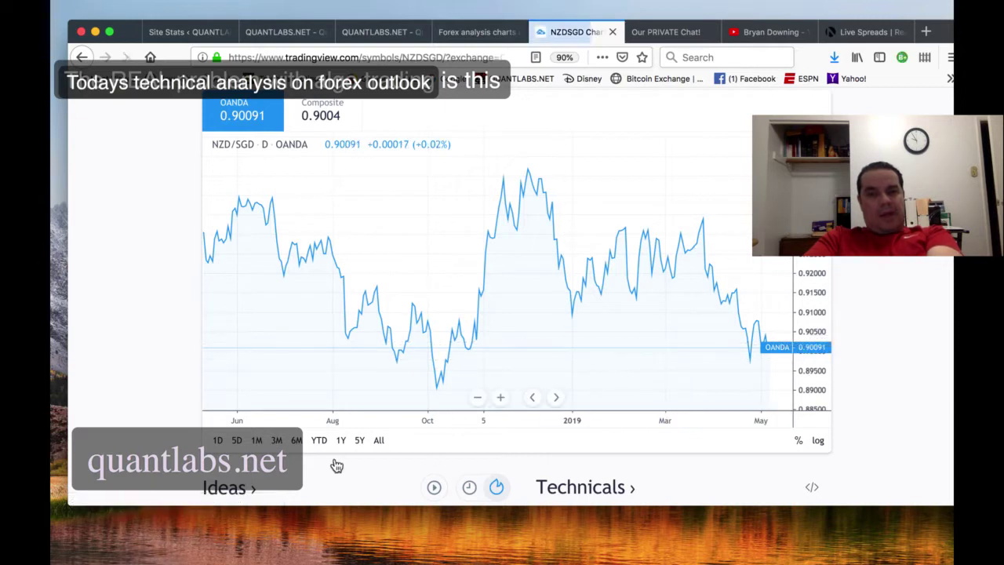
scroll(416, 392, "down", 2)
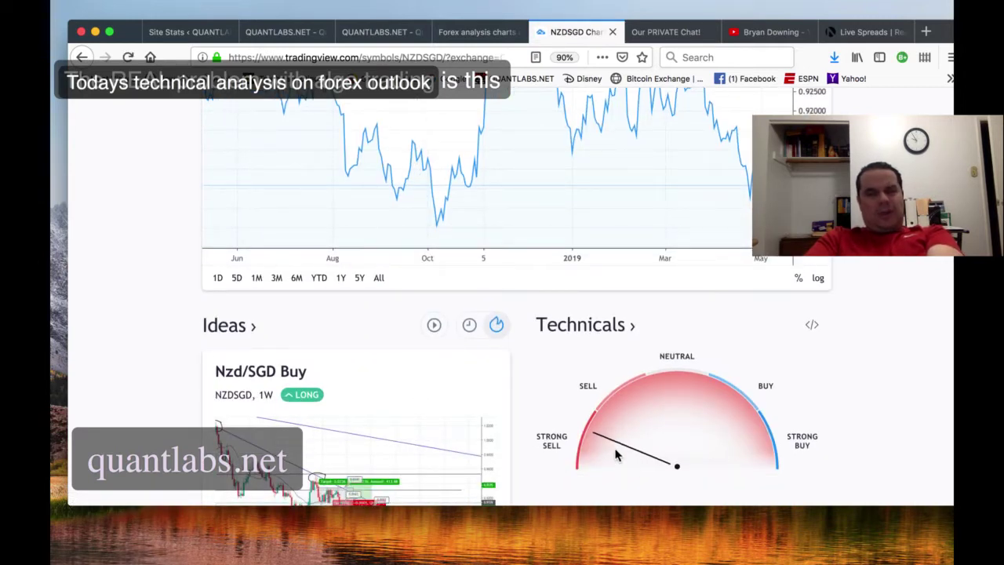
Step: View the NZD/SGD chart over the 5D range and over the 1D range, comparing each with the technicals gauge
left_click(238, 280)
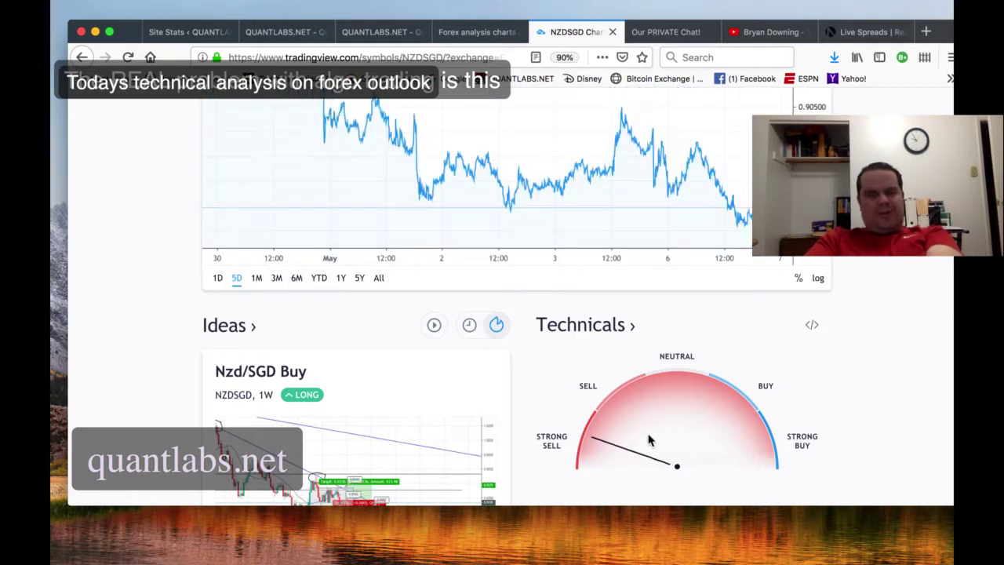
scroll(364, 334, "down", 1)
left_click(217, 277)
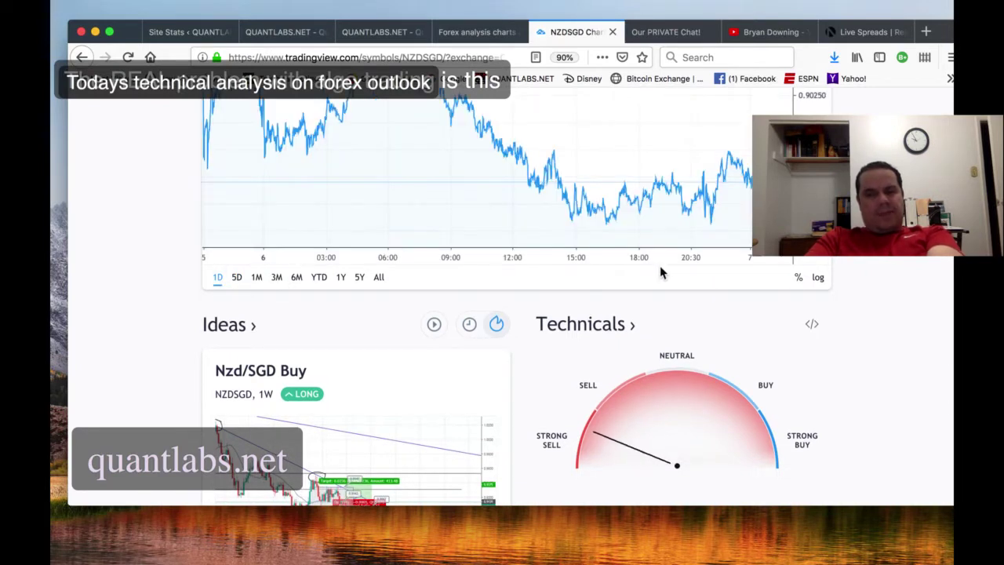
scroll(610, 322, "down", 1)
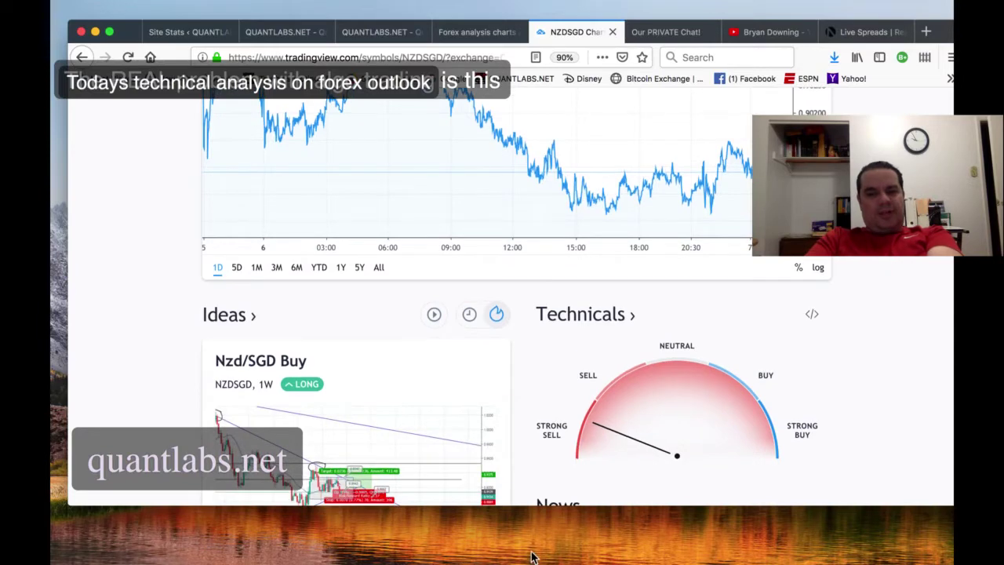
Step: Highlight the NZD SGD line in the TextEdit note, and recheck the pair's spread on OANDA's Live Spreads page
key("super+h")
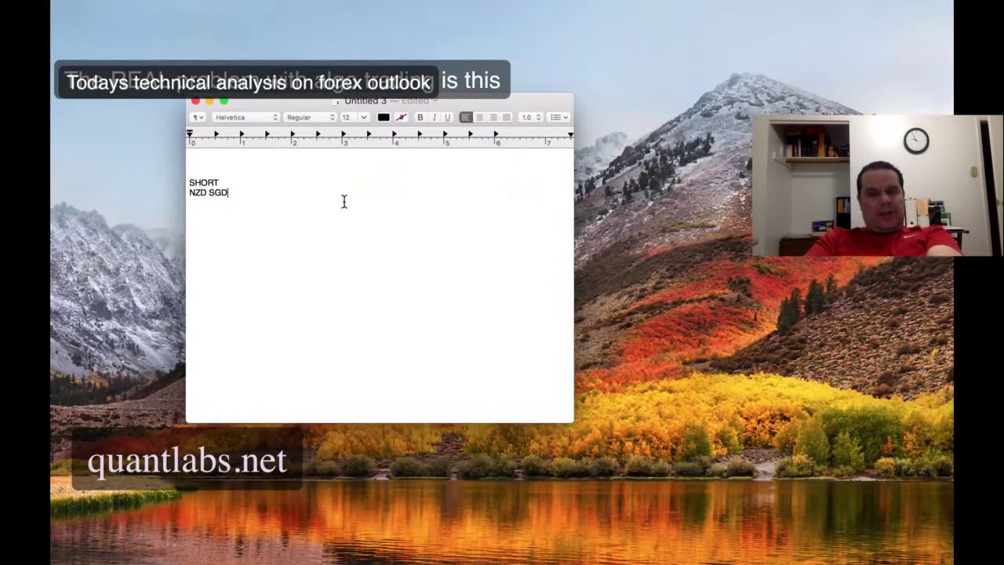
left_click_drag(254, 197, 165, 196)
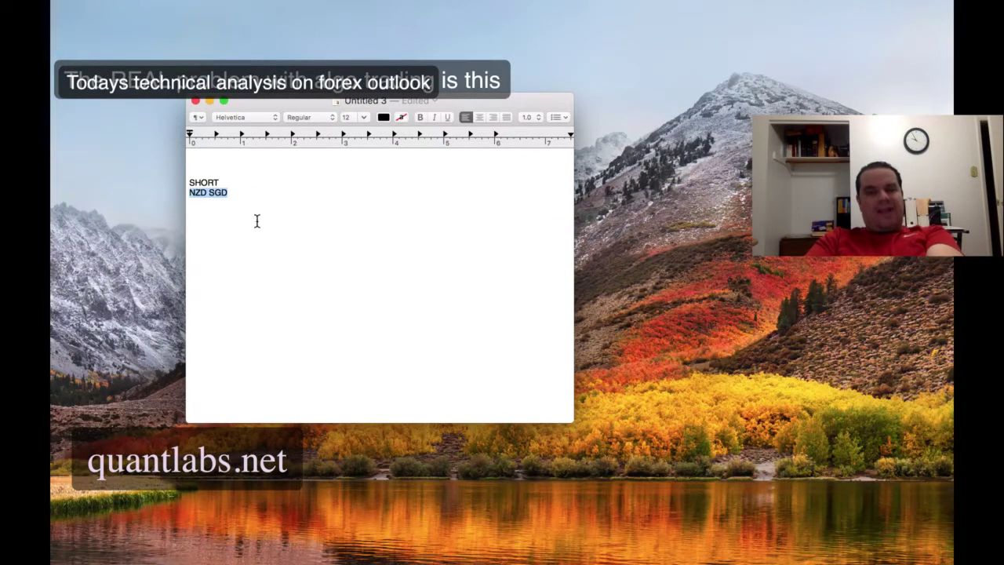
key("super+Tab")
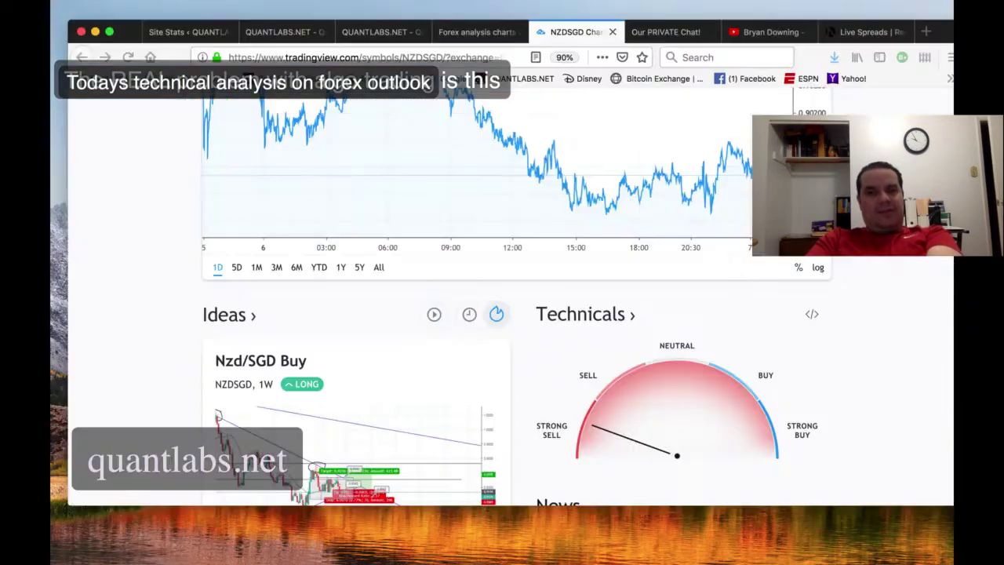
left_click(862, 32)
scroll(747, 143, "down", 1)
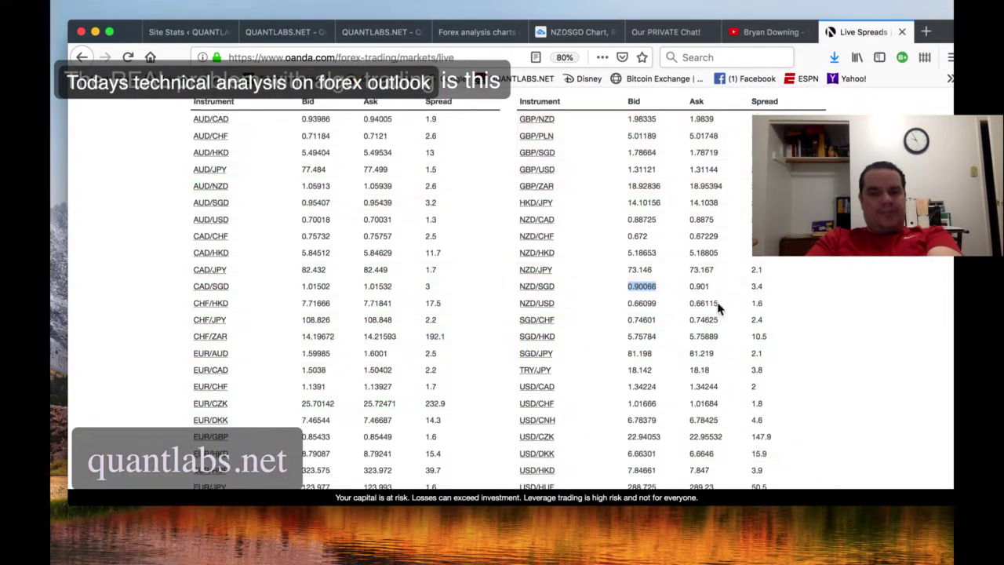
Step: Inspect the bearish harmonic pattern entry for USD_SGD in FxRank.xlsx, and look up the USD/SGD spread on OANDA's page
left_click(615, 557)
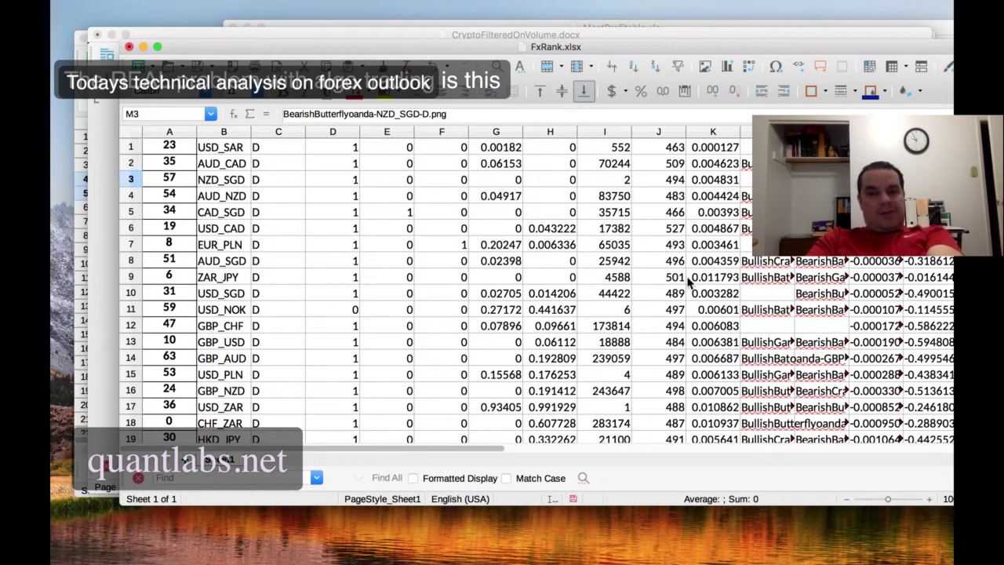
left_click(820, 293)
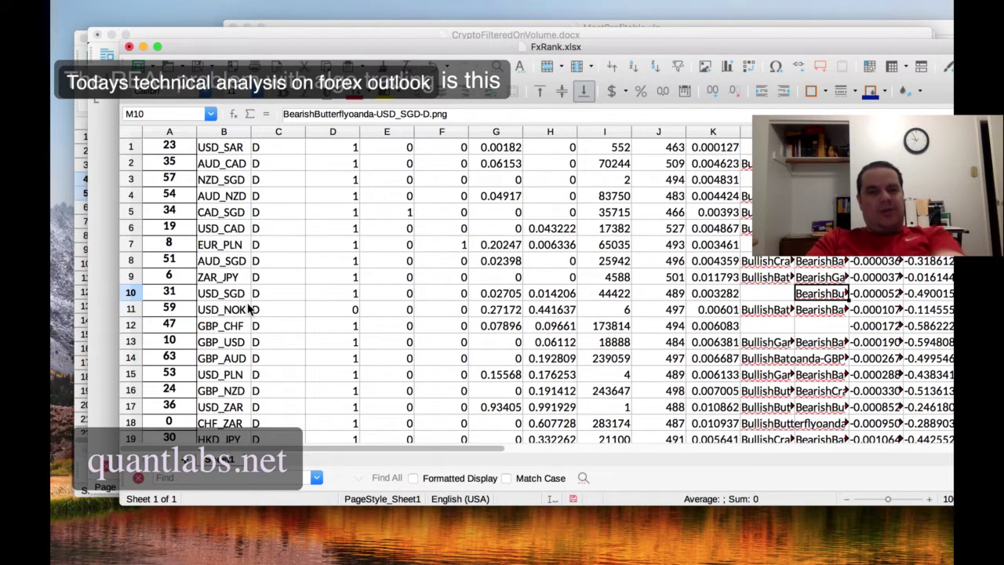
left_click(246, 298)
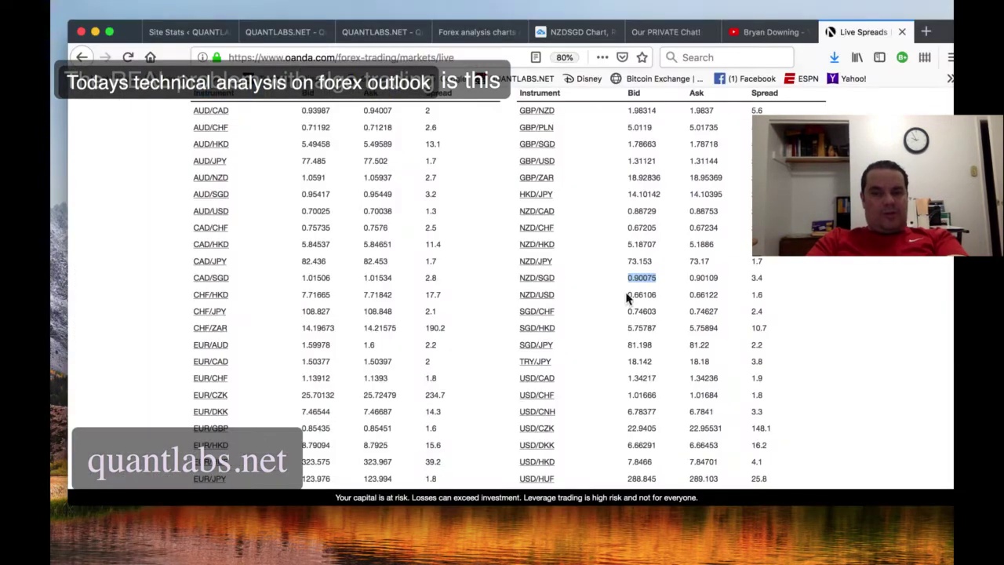
scroll(627, 296, "down", 5)
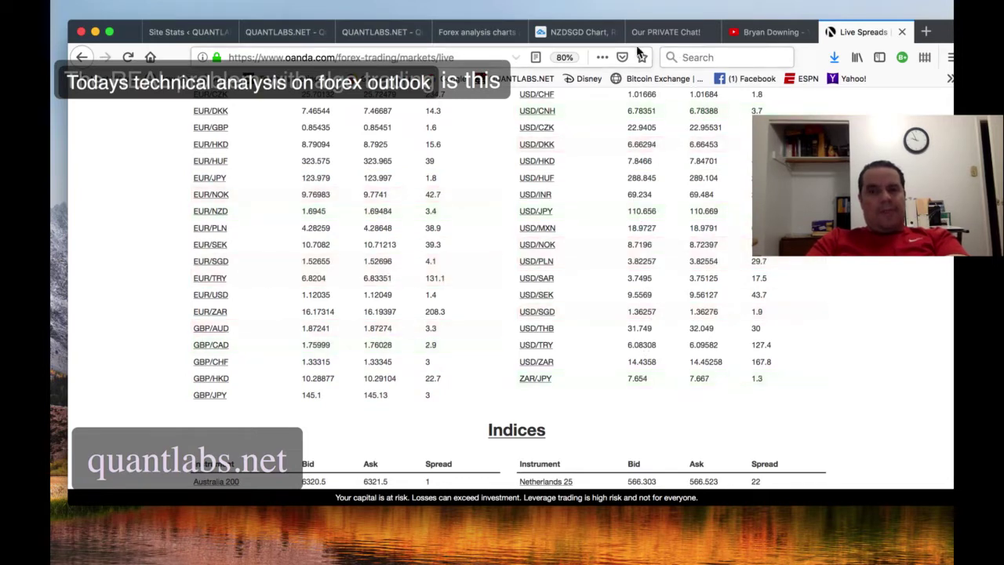
Step: Return to TradingView, search for USDSGD and open the OANDA listing of the USD/SGD pair
left_click(572, 35)
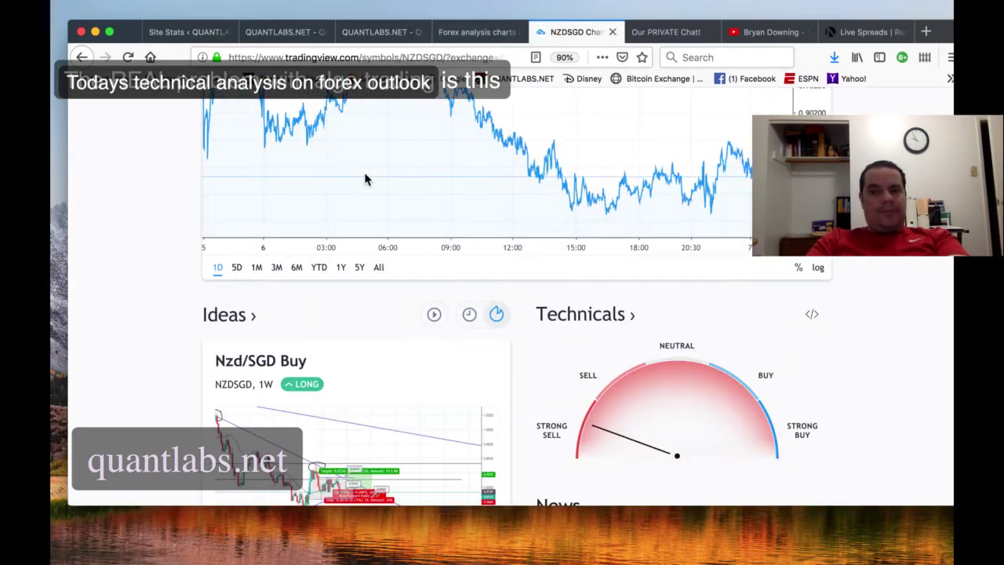
scroll(366, 175, "up", 5)
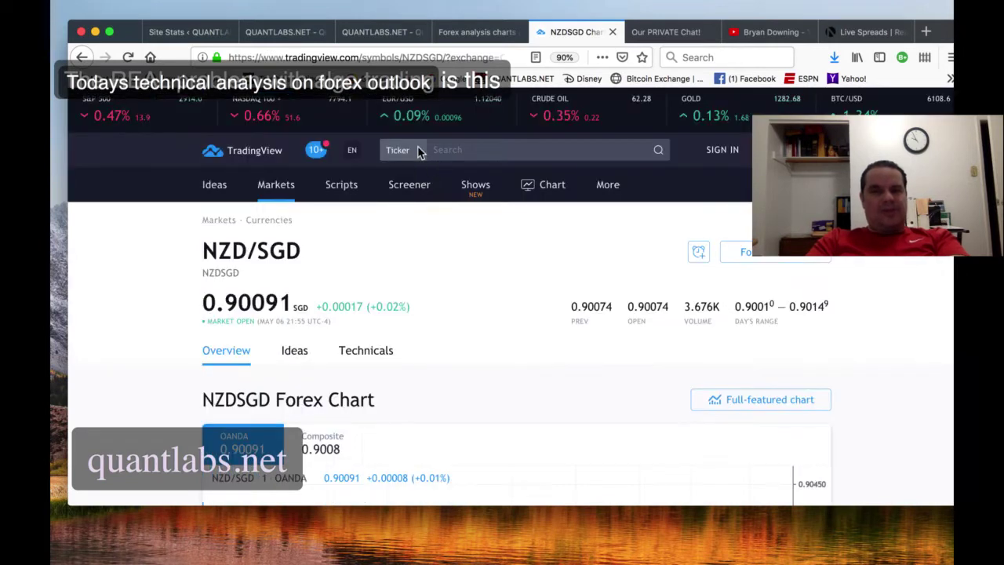
left_click(445, 147)
type("USD")
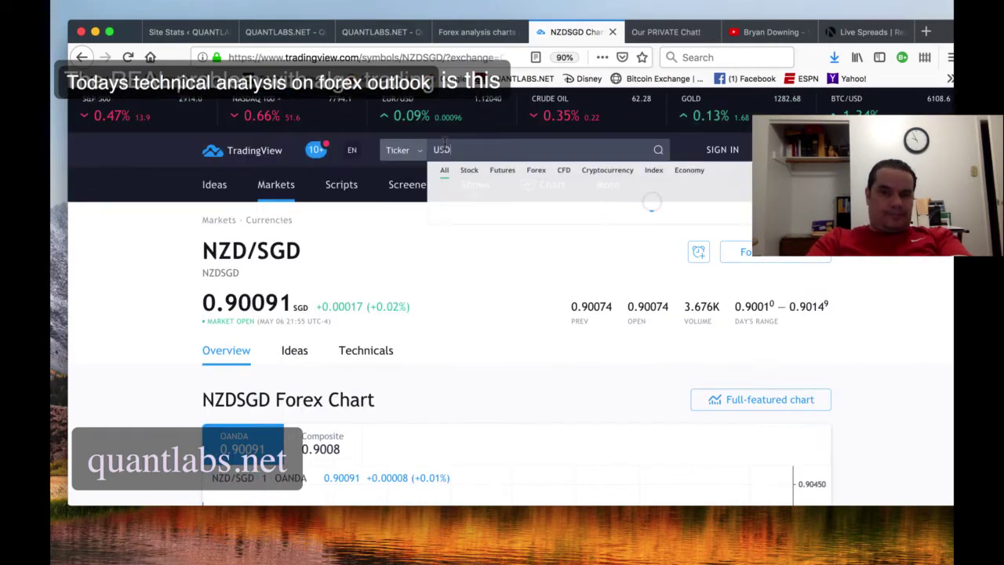
type("SGD")
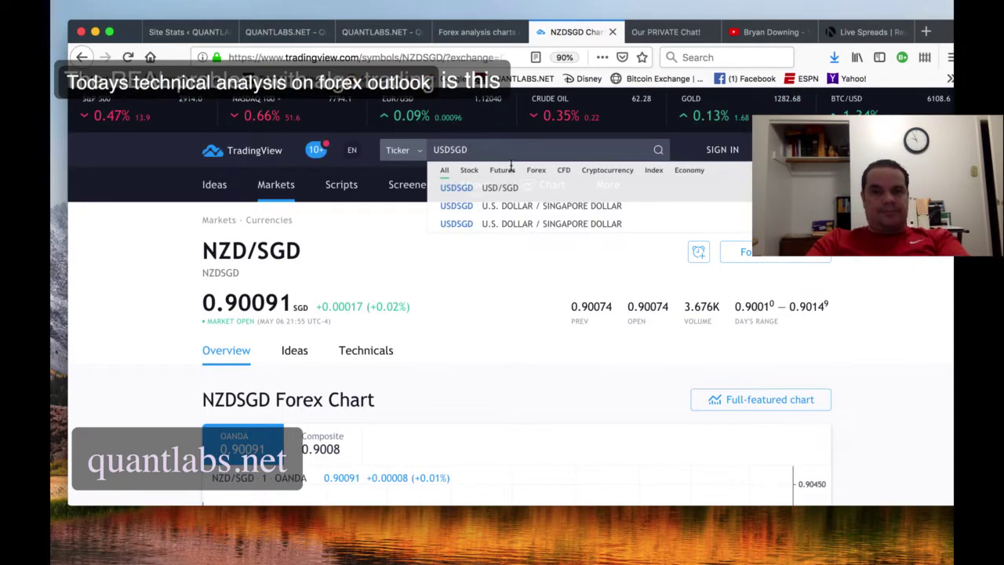
left_click(737, 196)
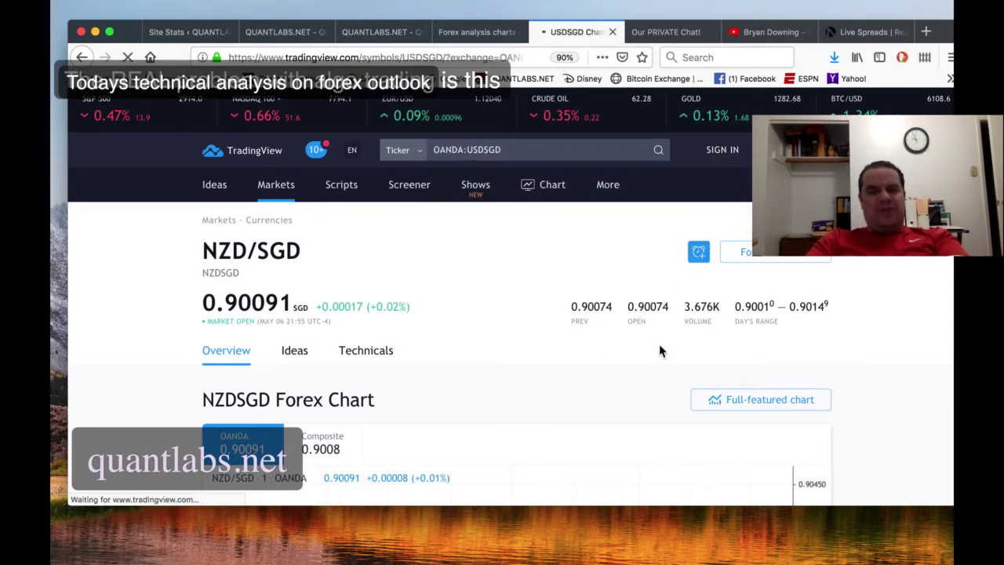
Step: Examine the U.S. Dollar / Singapore Dollar forex chart on its TradingView overview
scroll(604, 309, "down", 3)
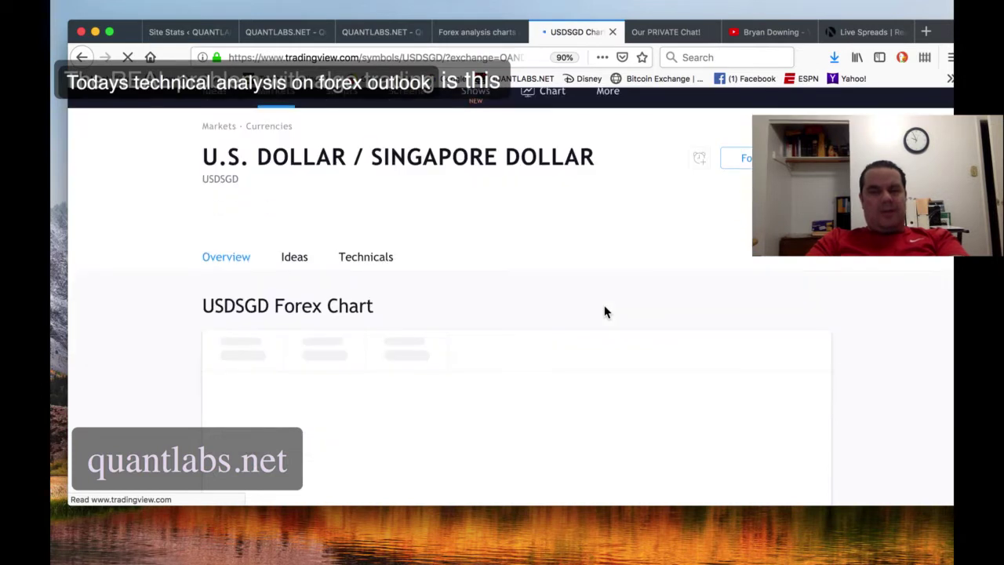
scroll(605, 312, "down", 3)
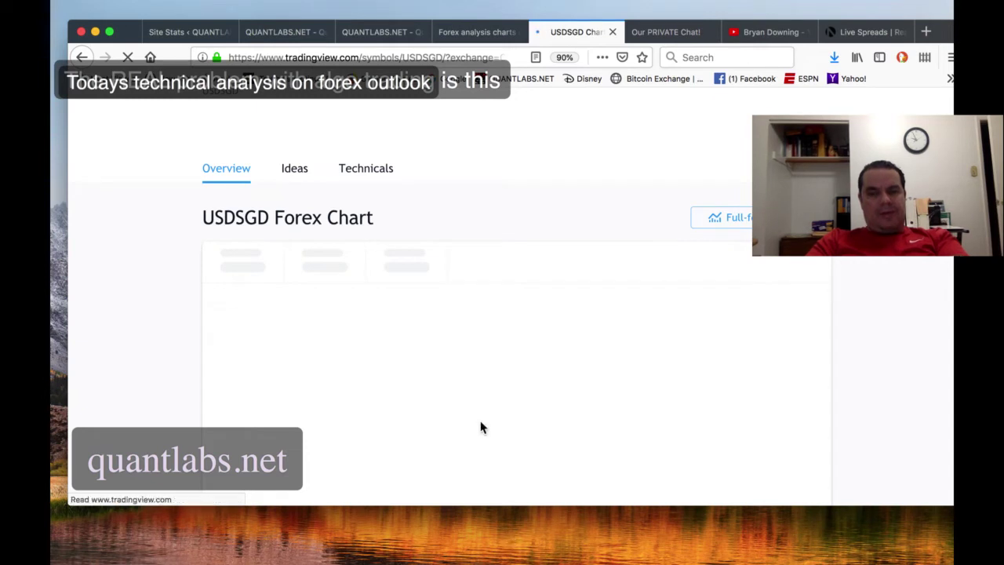
scroll(451, 334, "down", 3)
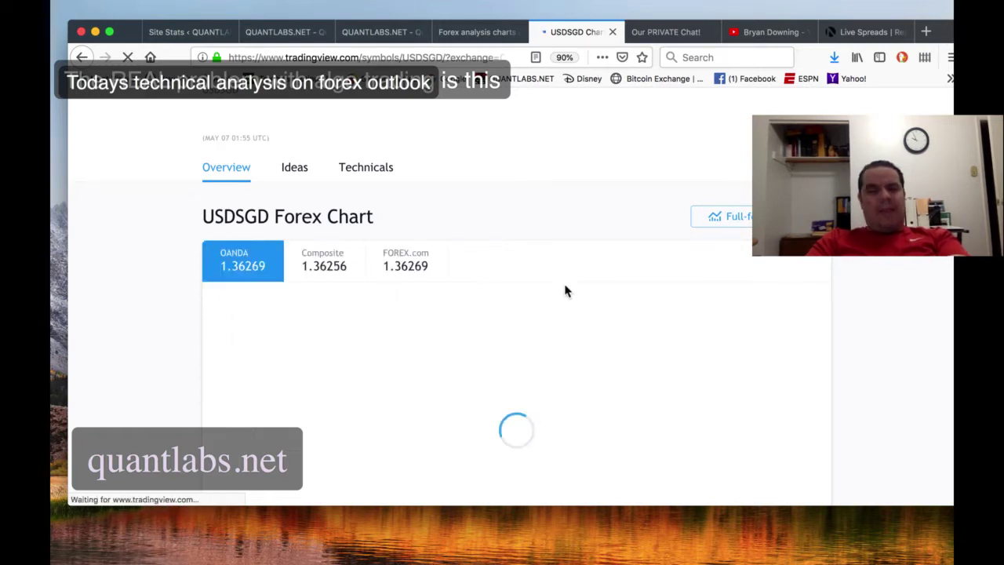
scroll(569, 291, "down", 1)
scroll(569, 291, "down", 3)
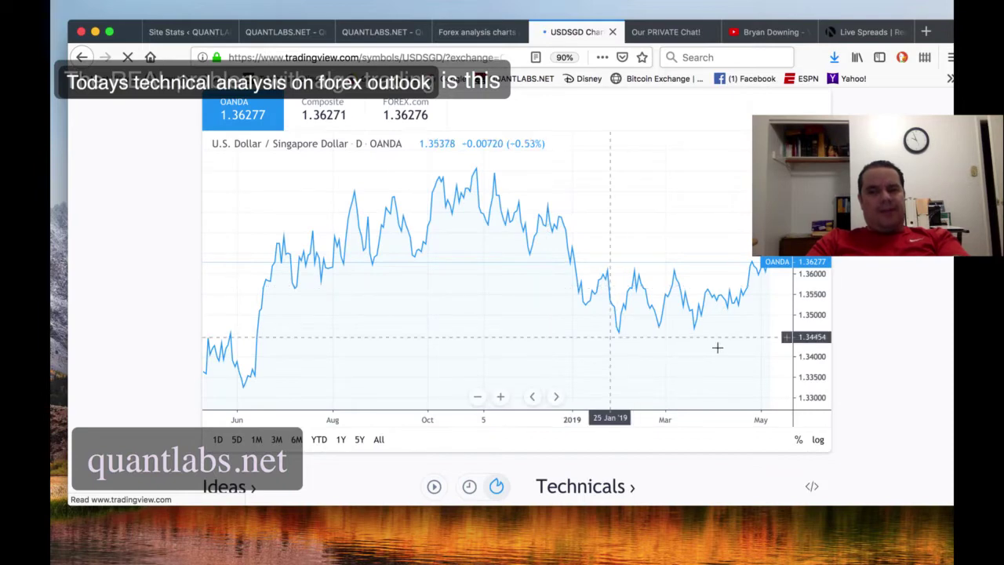
Step: Review the trade ideas, technicals gauge and news sections on TradingView's USD/SGD page
scroll(711, 331, "down", 5)
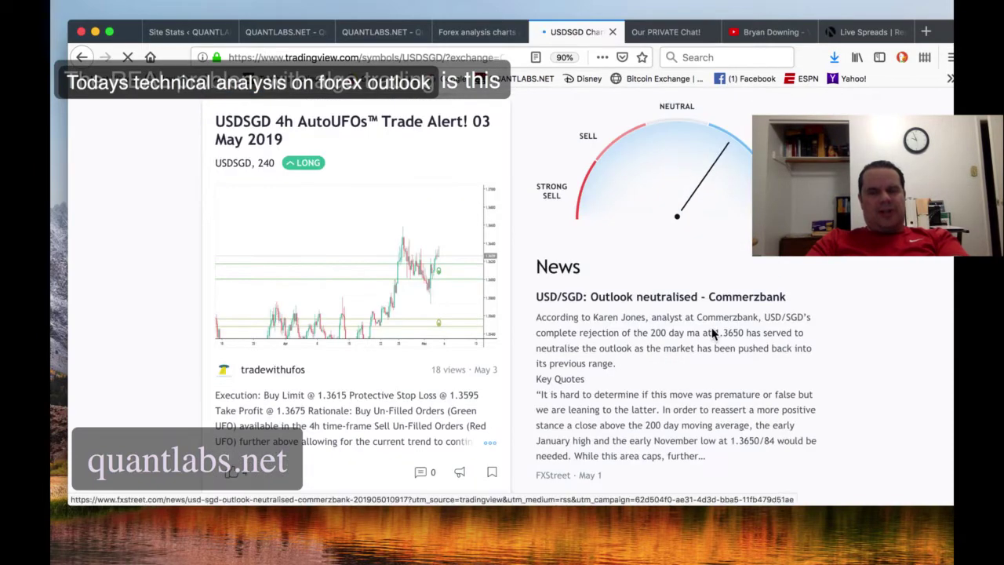
scroll(601, 175, "up", 3)
scroll(611, 165, "up", 1)
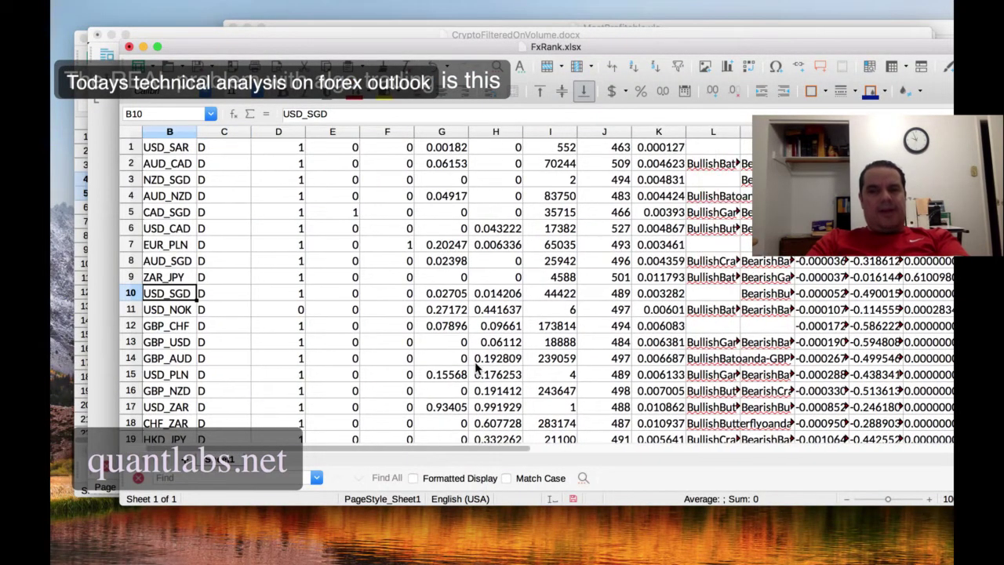
Step: Switch to FxRank.xlsx and examine the columns of the top-ranked pairs around the USD_SGD row
scroll(471, 364, "right", 10)
scroll(516, 351, "left", 10)
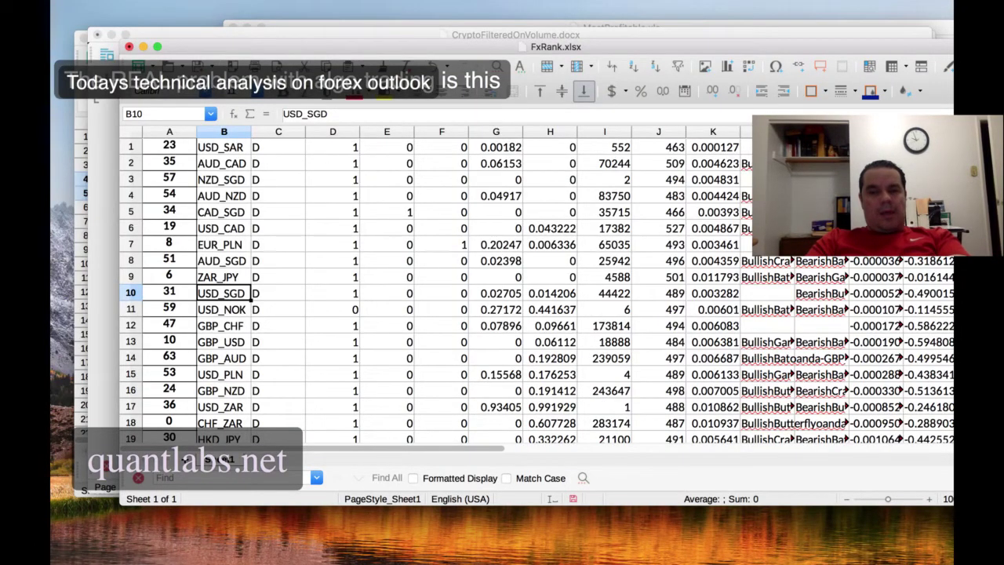
scroll(470, 291, "down", 6)
scroll(471, 290, "right", 1)
scroll(470, 290, "up", 6)
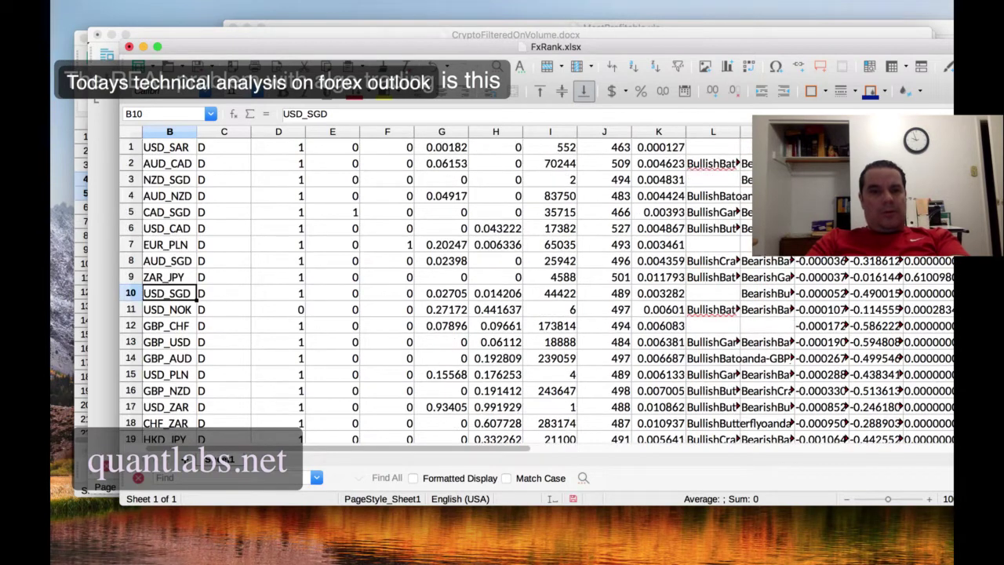
scroll(470, 290, "down", 2)
scroll(470, 290, "left", 1)
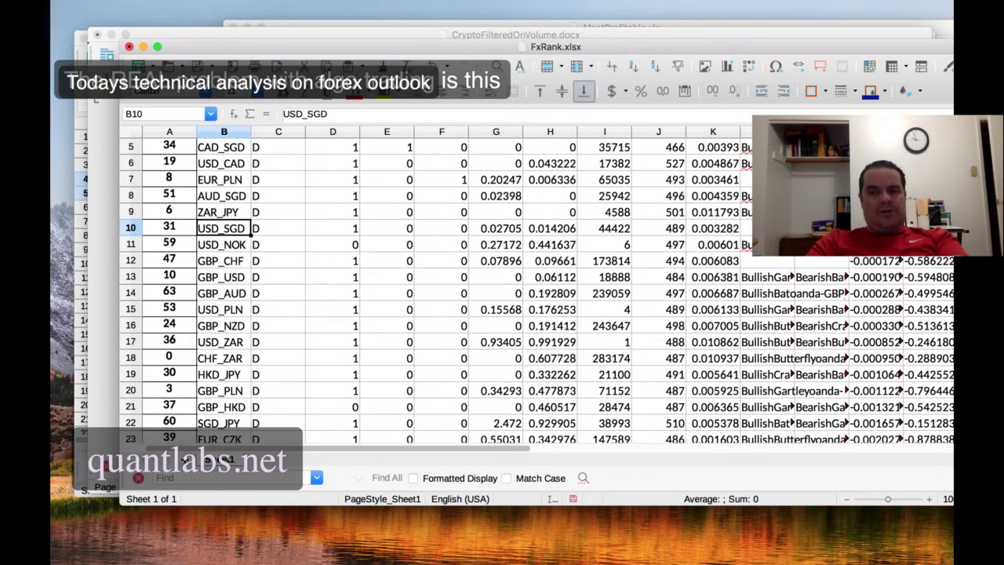
Step: Scan the lower FxRank.xlsx rankings down to the last ranked pairs and the column header row beneath them
scroll(471, 290, "down", 10)
scroll(470, 290, "right", 2)
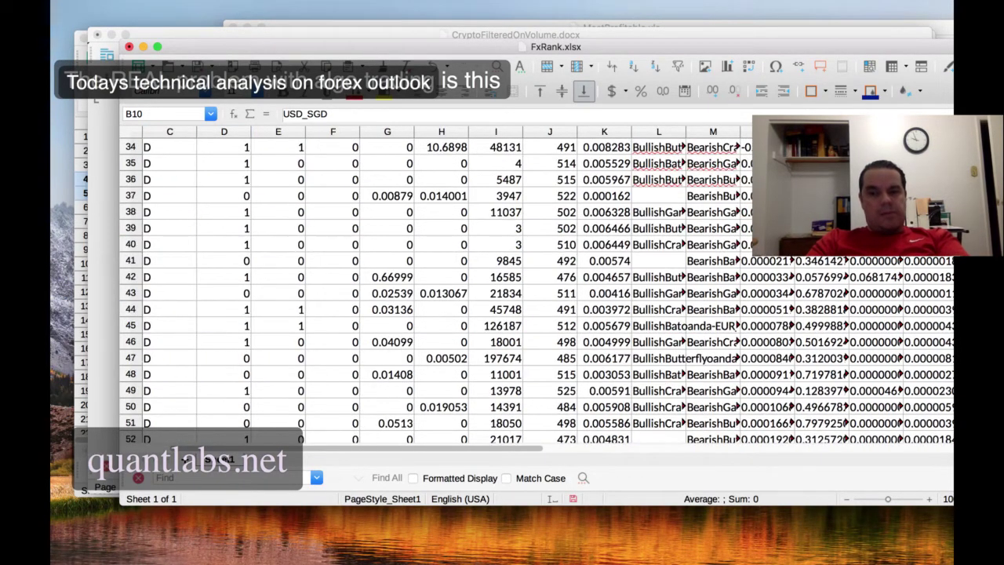
scroll(470, 291, "down", 2)
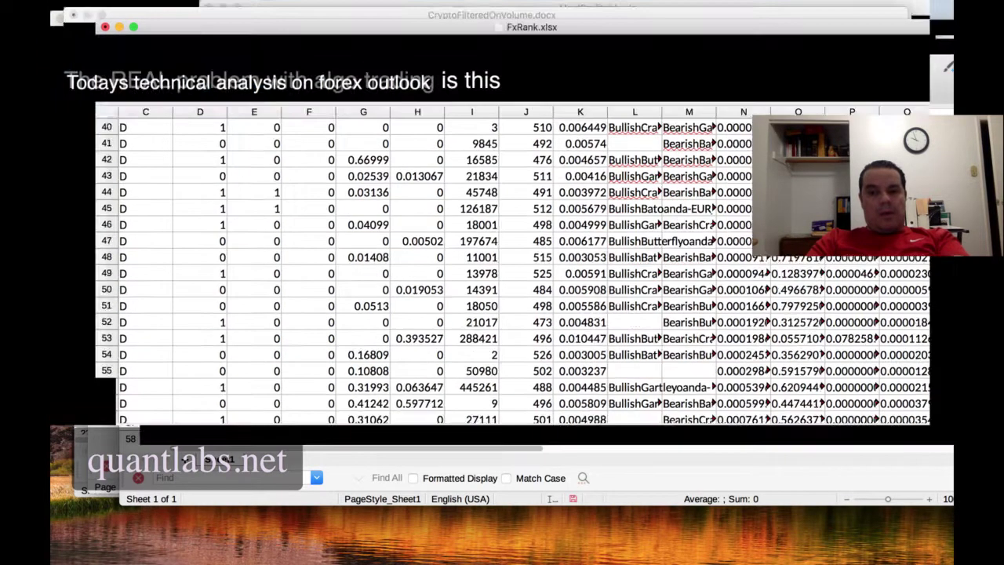
scroll(470, 290, "down", 6)
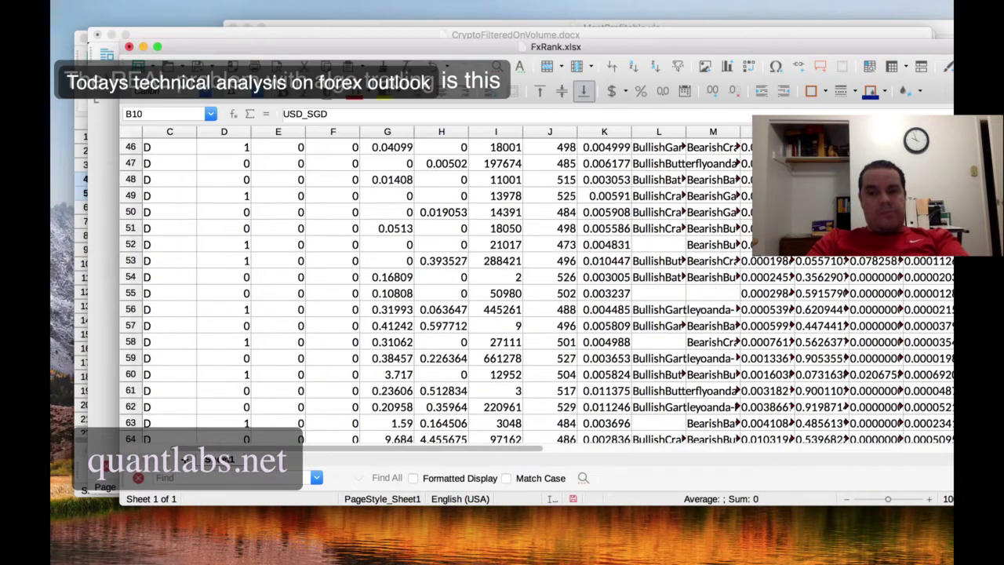
scroll(470, 291, "left", 1)
scroll(470, 290, "down", 5)
scroll(471, 290, "up", 5)
scroll(470, 290, "left", 1)
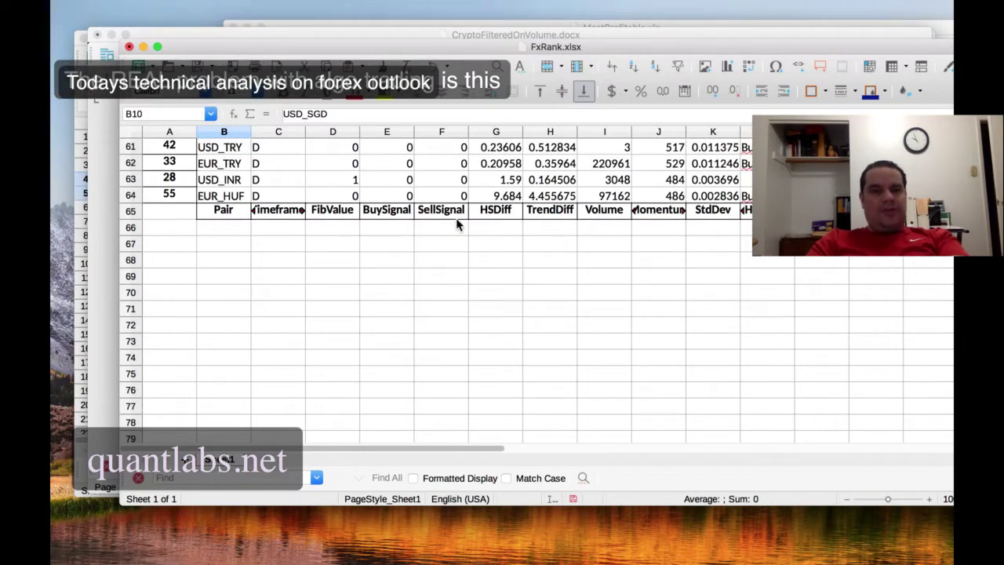
Step: Inspect the EUR_HUF, USD_INR and EUR_TRY rows at the end of FxRank.xlsx, and highlight the USD_INR pair name
left_click(220, 196)
left_click(218, 180)
left_click(219, 163)
scroll(233, 271, "up", 2)
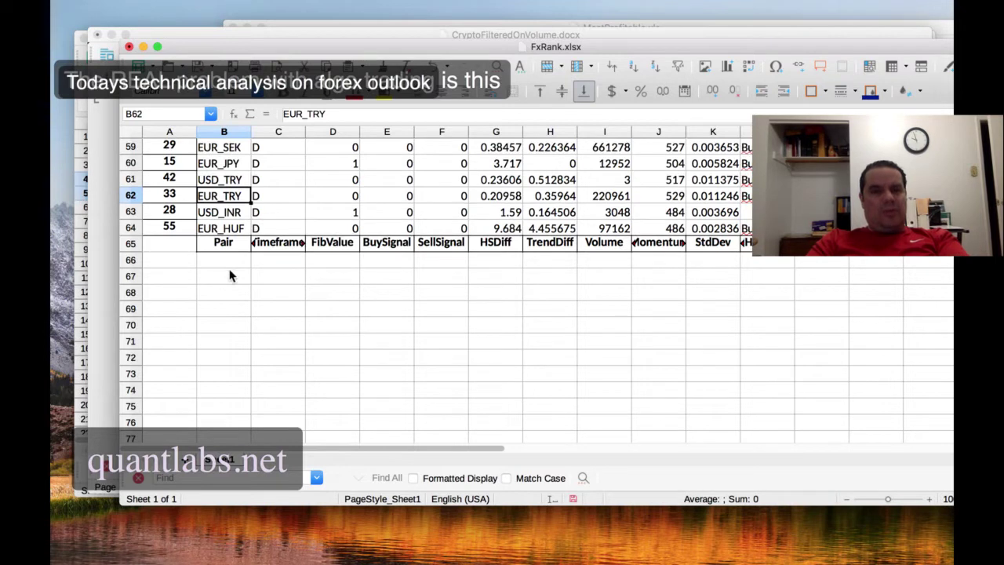
left_click(229, 226)
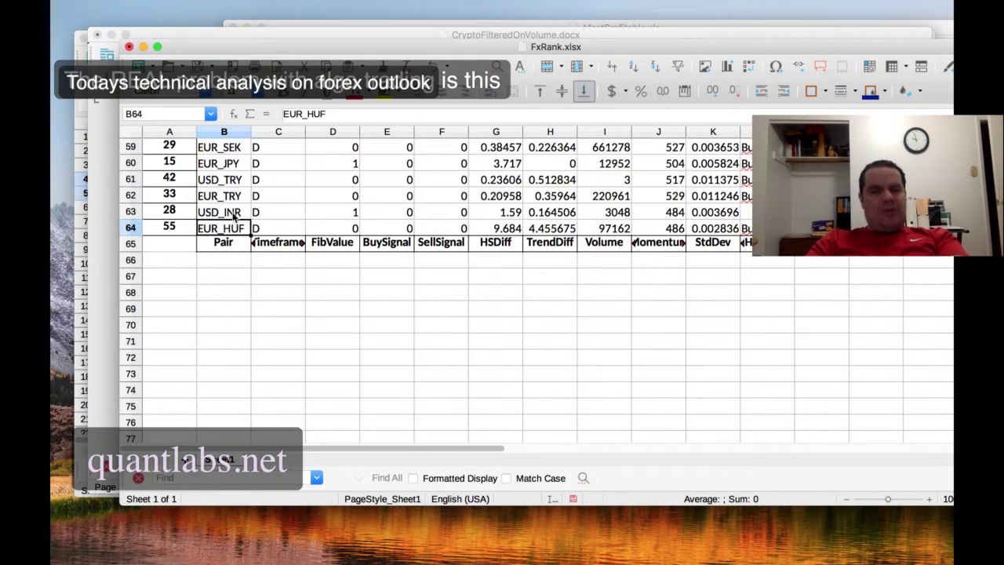
left_click(234, 217)
double_click(242, 210)
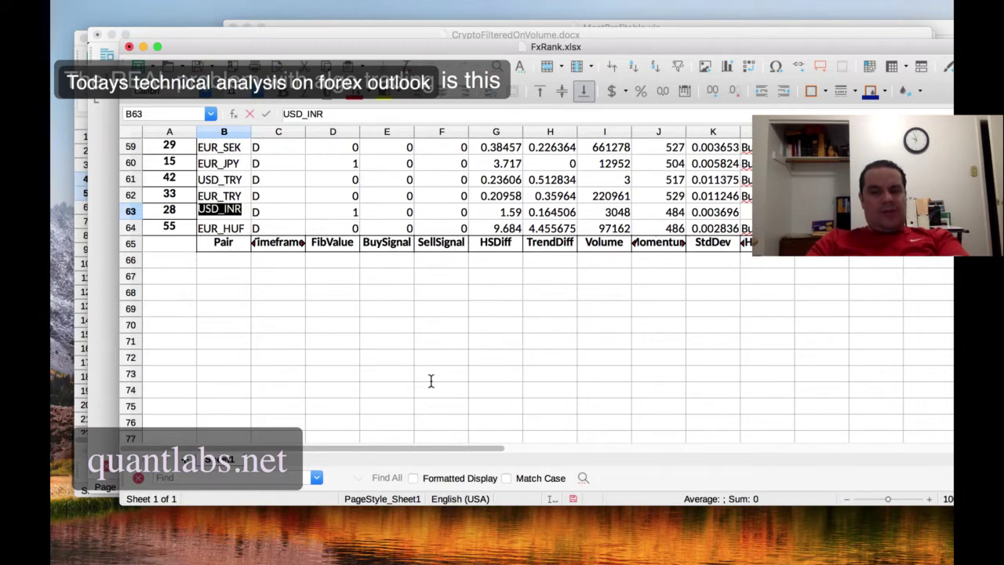
Step: Switch to OANDA's Live Spreads page in the browser and highlight USD/INR to check its spread
left_click(549, 523)
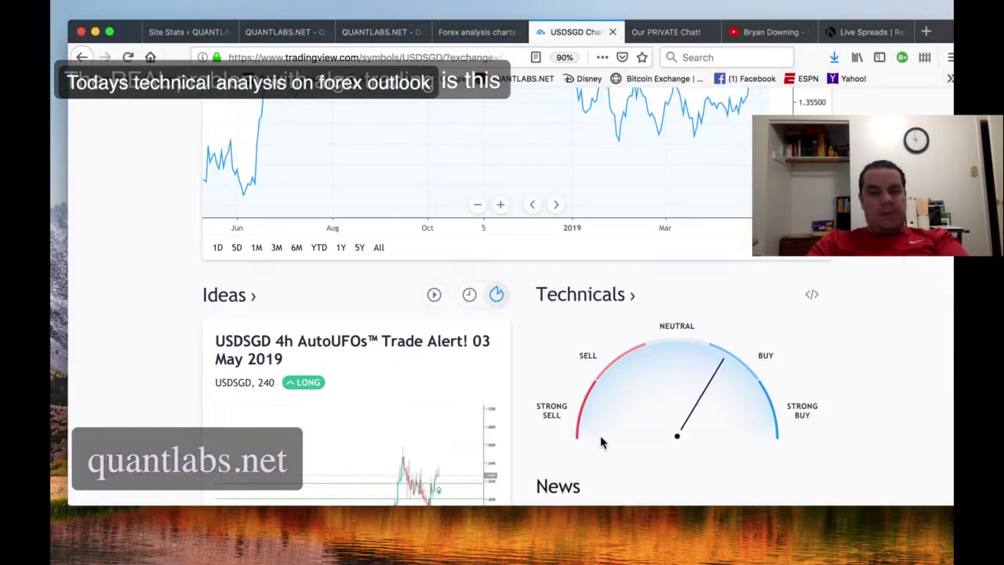
left_click(852, 31)
scroll(538, 361, "down", 1)
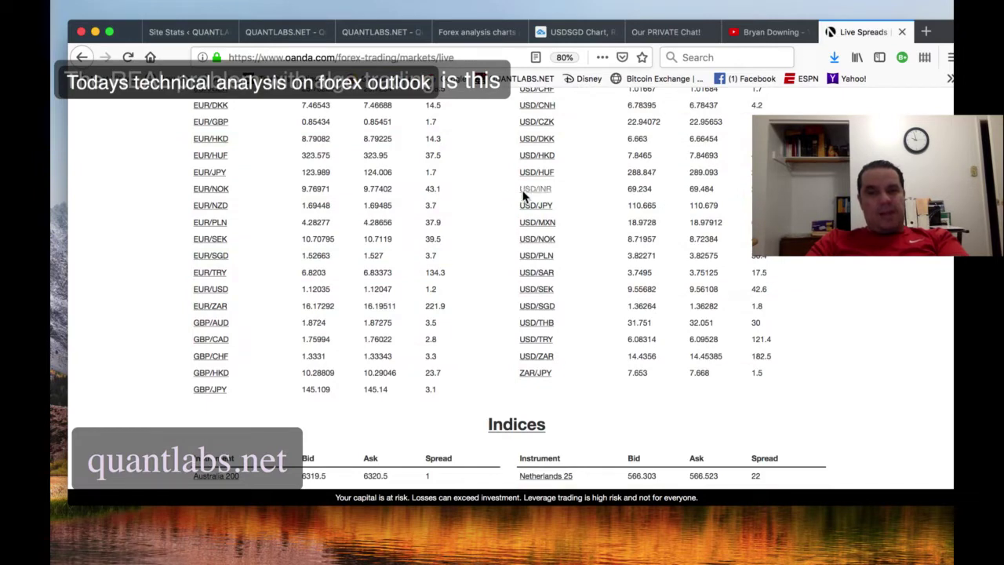
left_click_drag(518, 192, 551, 190)
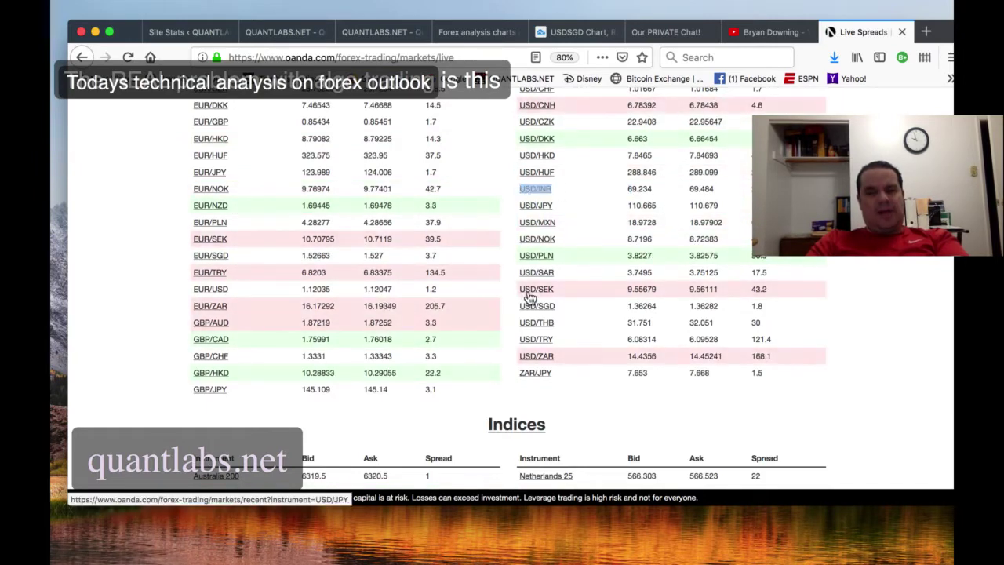
Step: Select EUR_HUF in FxRank.xlsx, locate EUR/HUF among OANDA's live spreads and open its recent spreads page
left_click(615, 553)
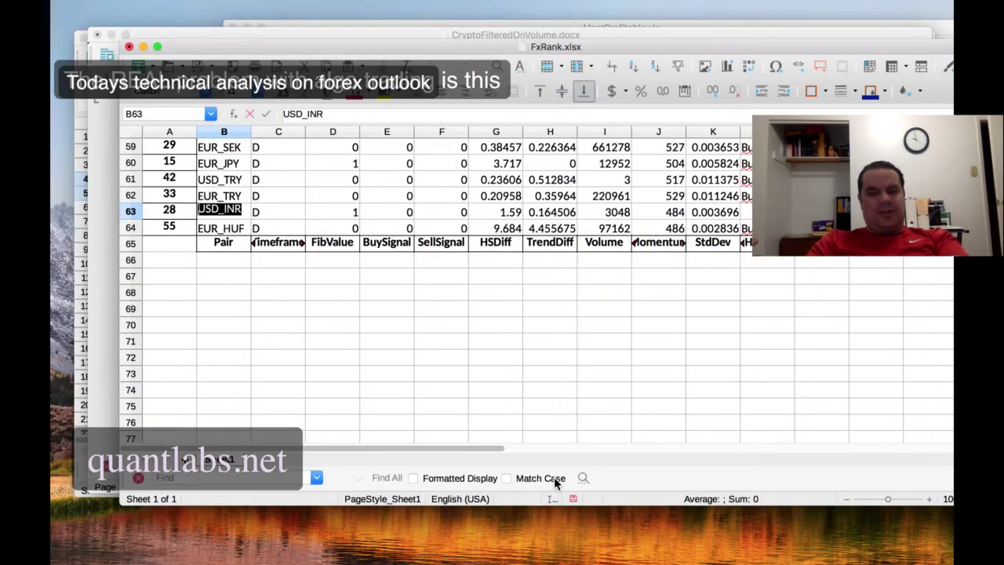
left_click(228, 227)
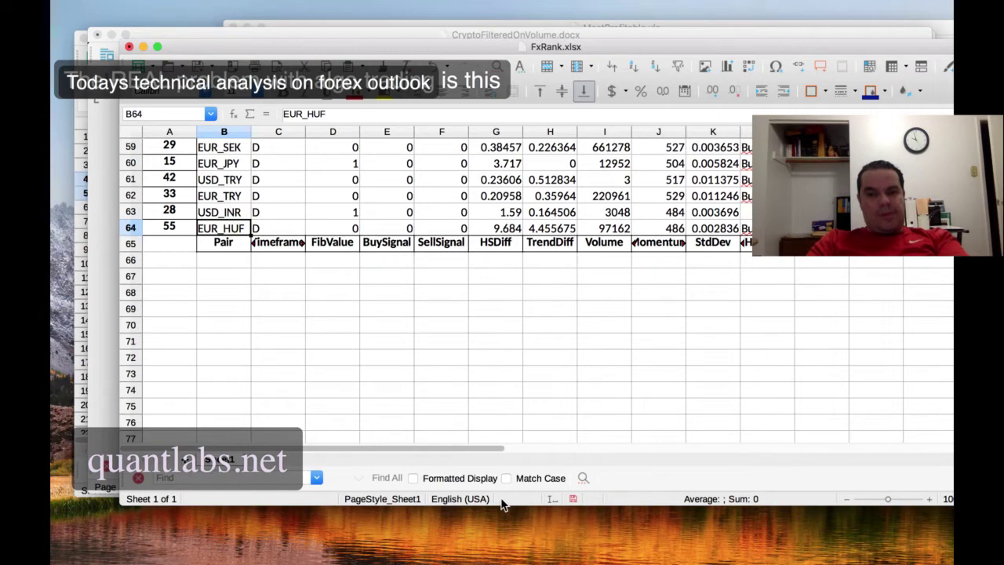
left_click(502, 551)
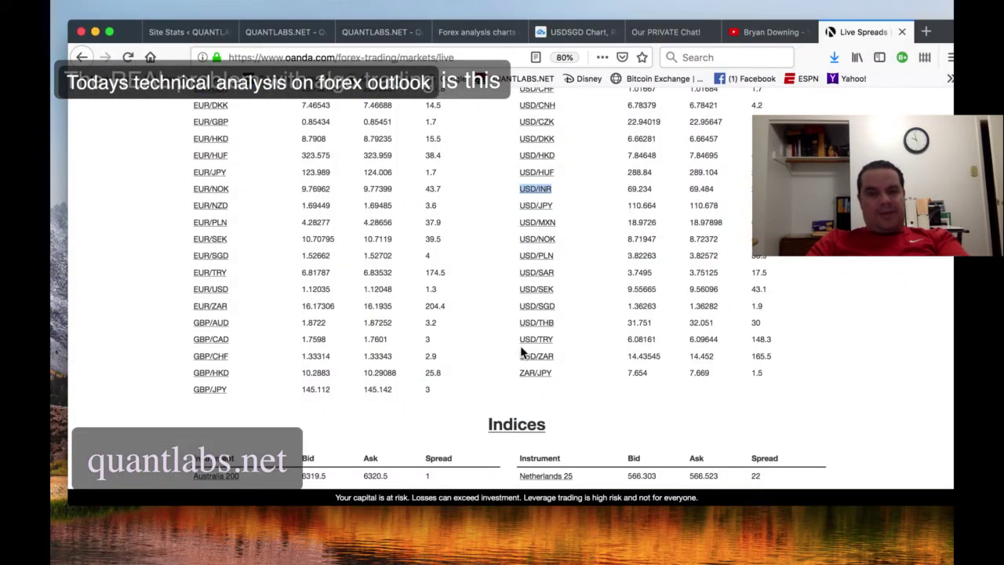
scroll(462, 338, "up", 1)
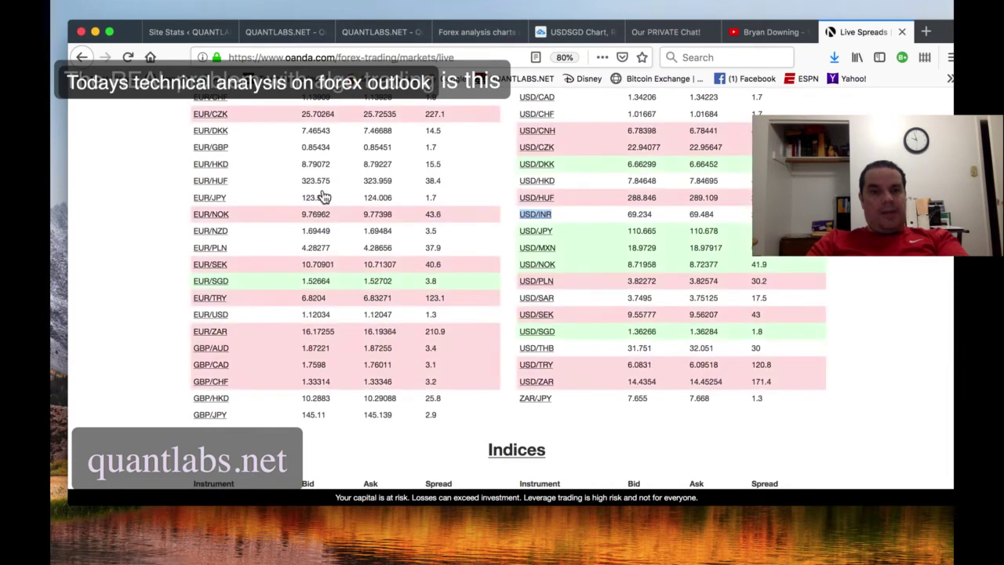
left_click(196, 187)
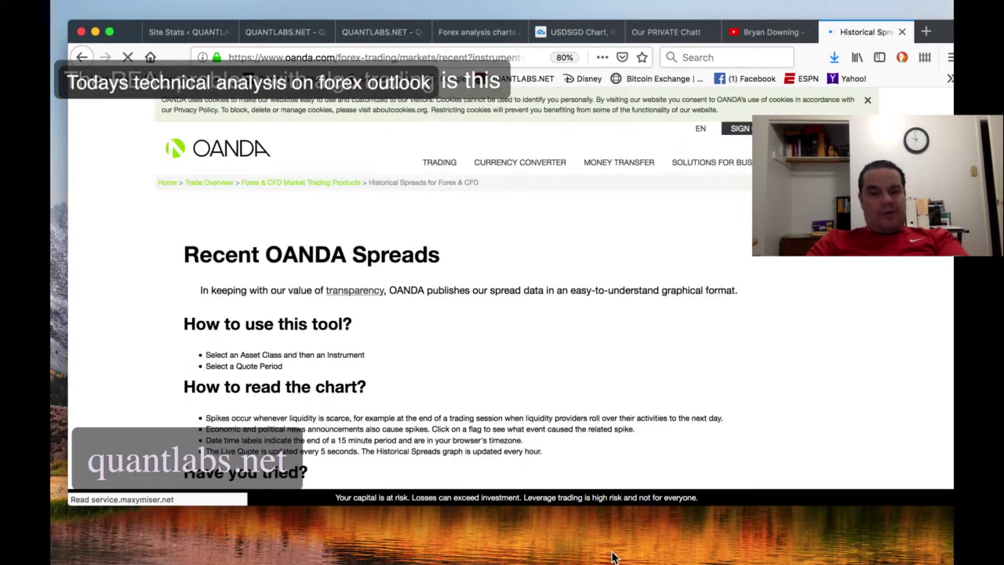
Step: Return to FxRank.xlsx and check the EUR_TRY and USD_TRY pairs near the end of the rankings
key("super+Tab")
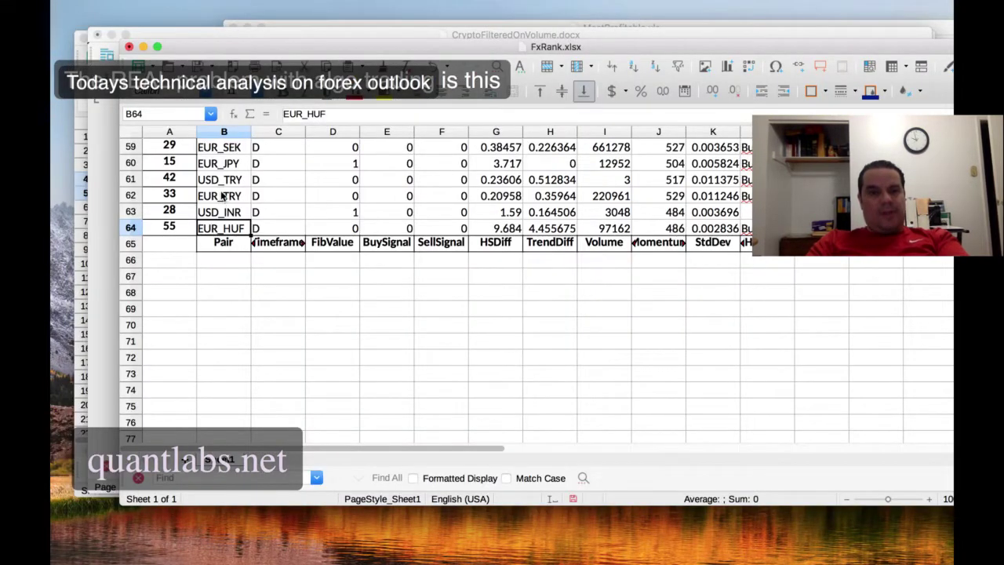
left_click(223, 196)
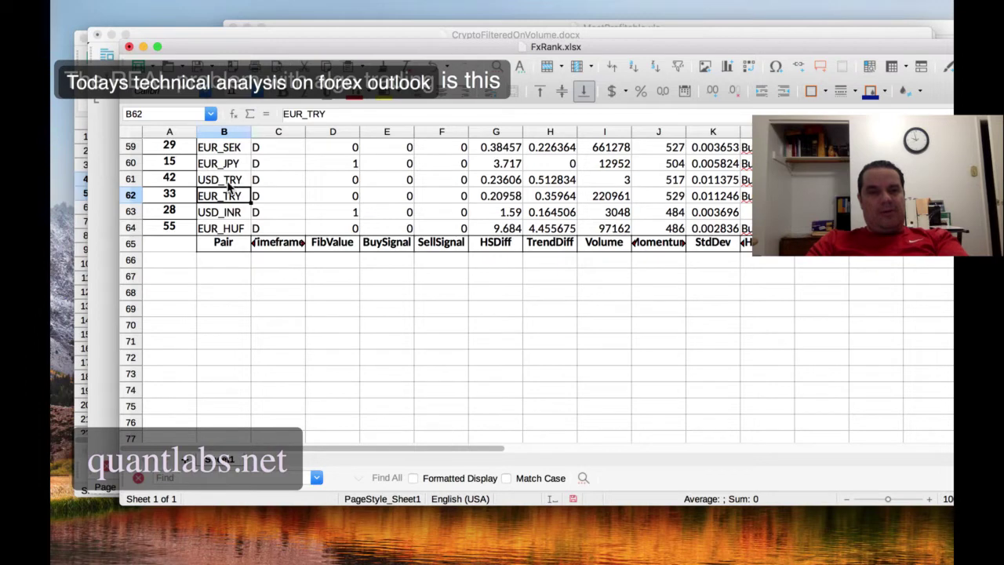
left_click(225, 181)
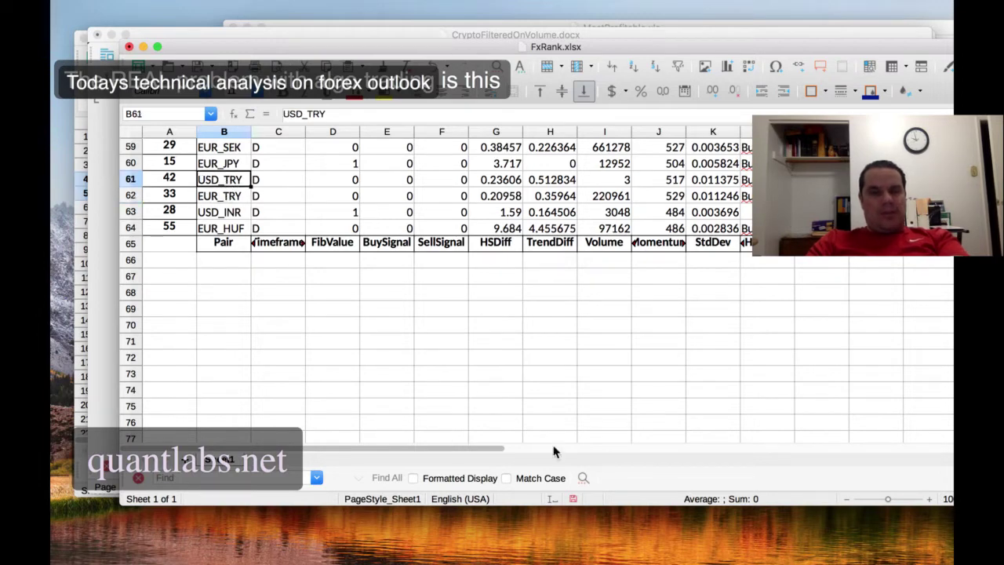
Step: Examine the one-week EUR/HUF historical spreads chart on OANDA's recent spreads page
key("super+Tab")
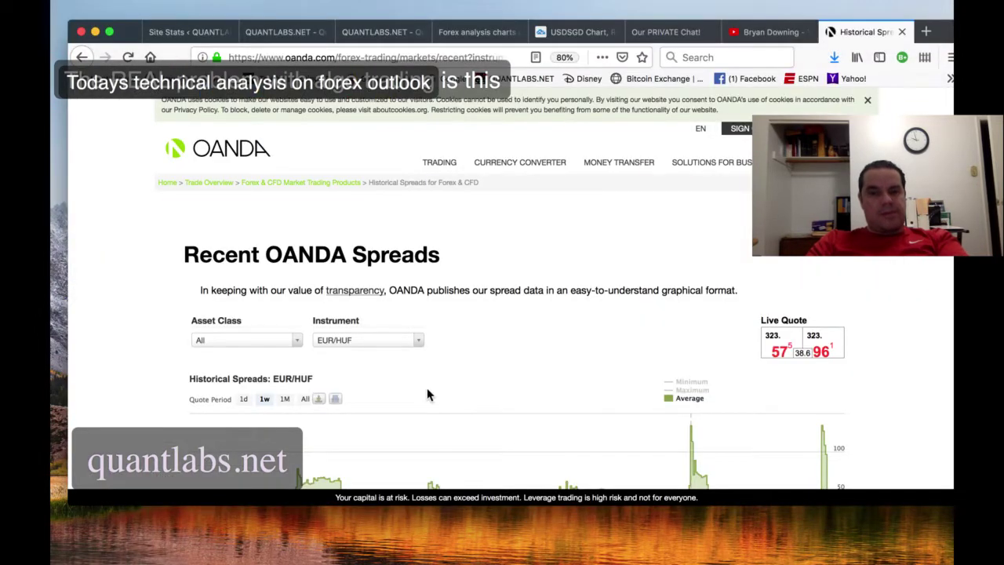
scroll(705, 482, "down", 10)
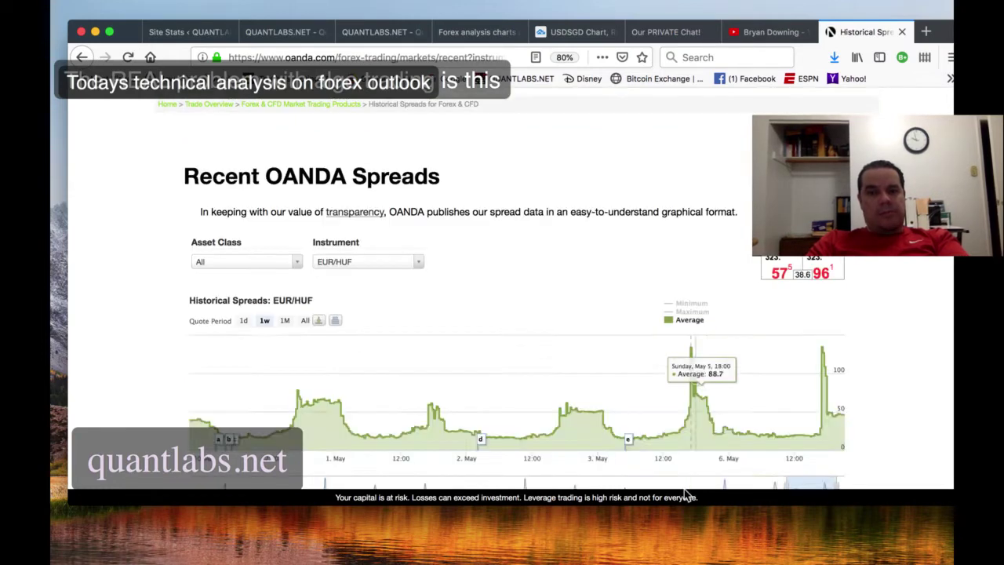
left_click_drag(128, 45, 175, 40)
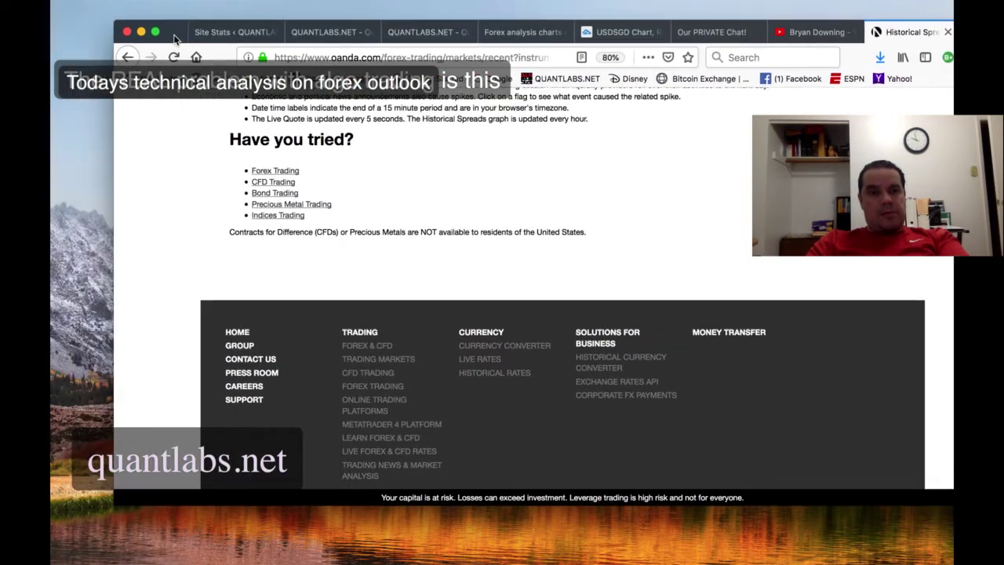
Step: Go back to OANDA's Live Spreads page and check the EUR/TRY and USD/TRY spreads against the FxRank.xlsx pairs
left_click(124, 59)
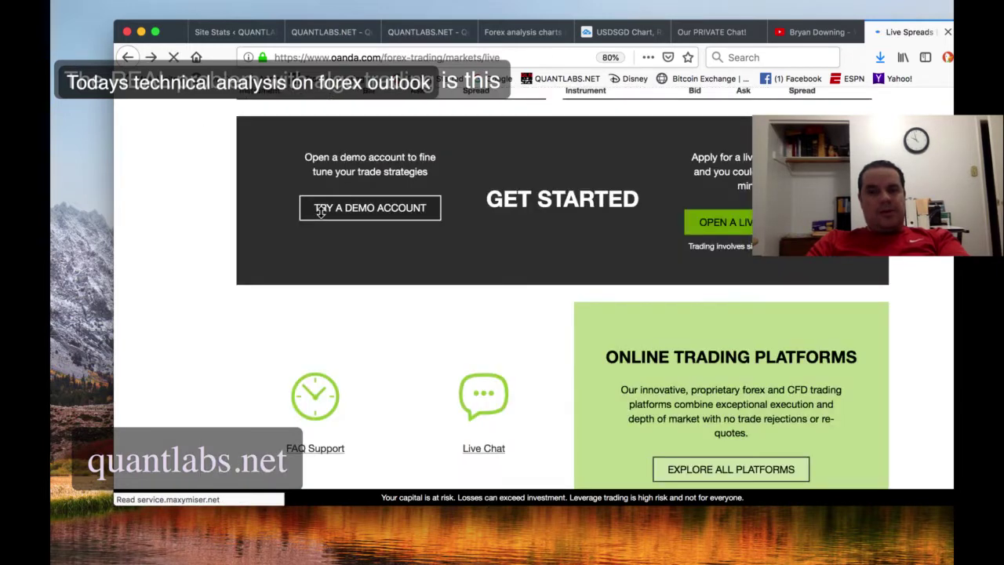
left_click_drag(179, 37, 166, 36)
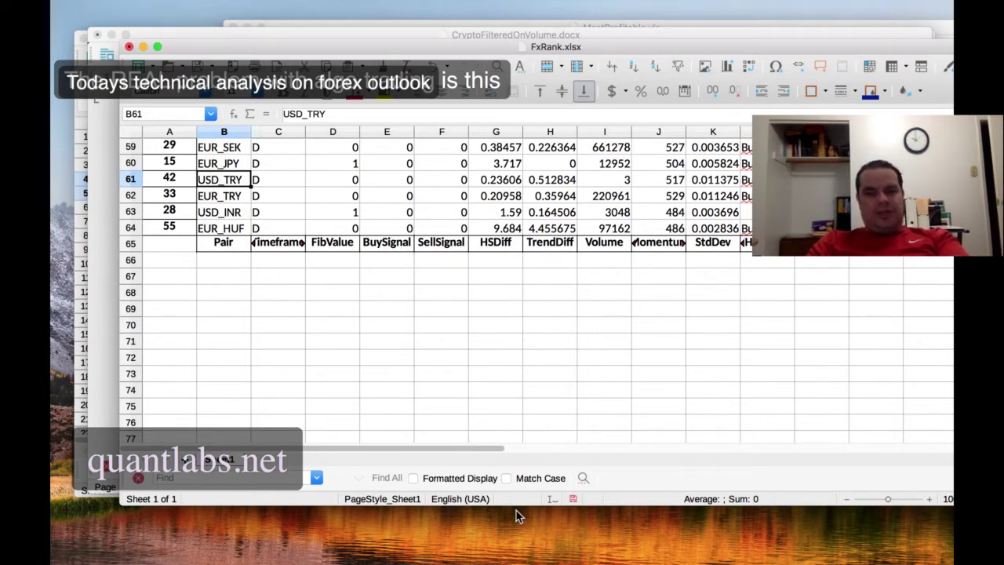
left_click(510, 553)
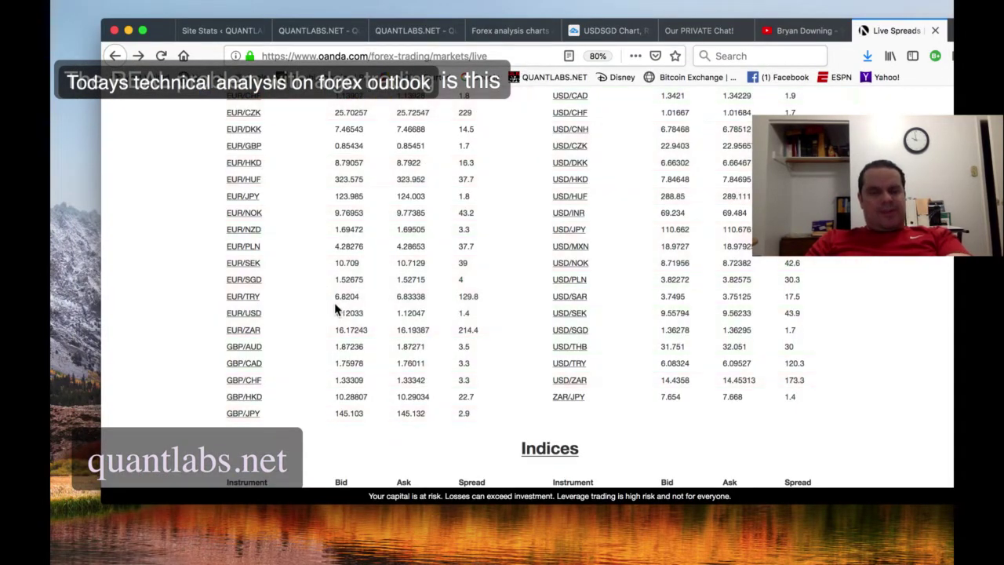
left_click(604, 555)
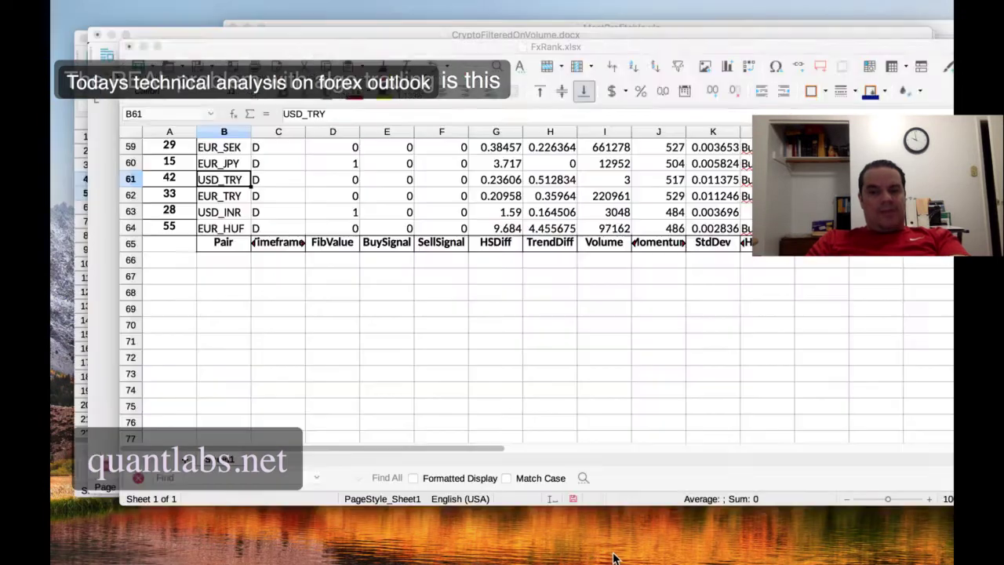
Step: Add a LONG heading with EURTRY on the line below it, above the SHORT section of the TextEdit note
left_click(464, 555)
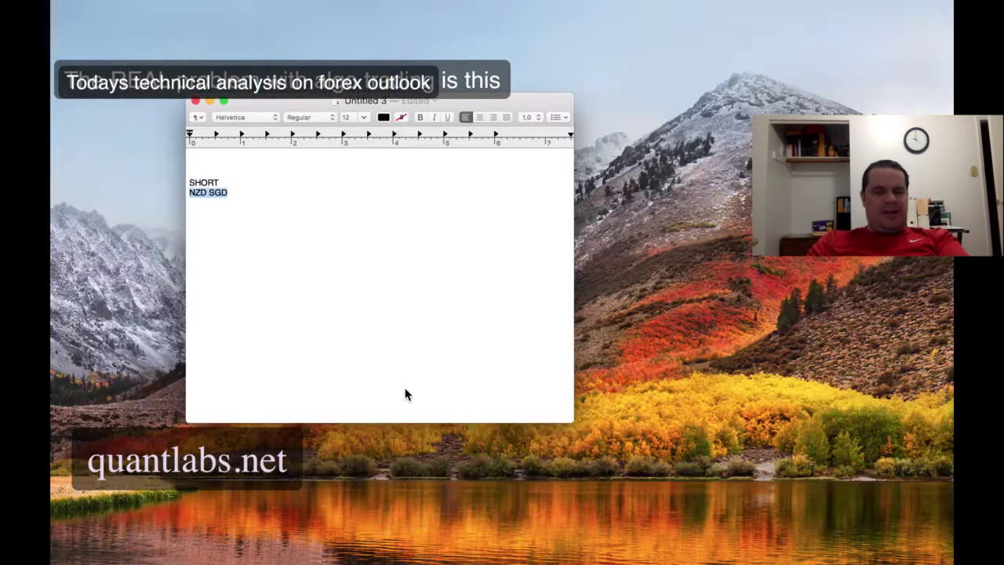
left_click(210, 164)
key("Return")
key("Return")
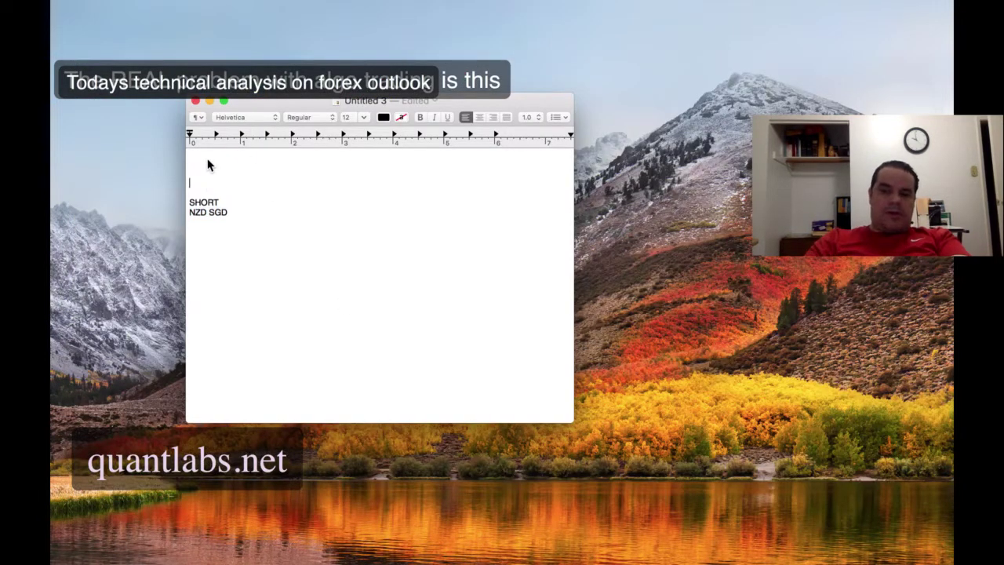
type("LONG")
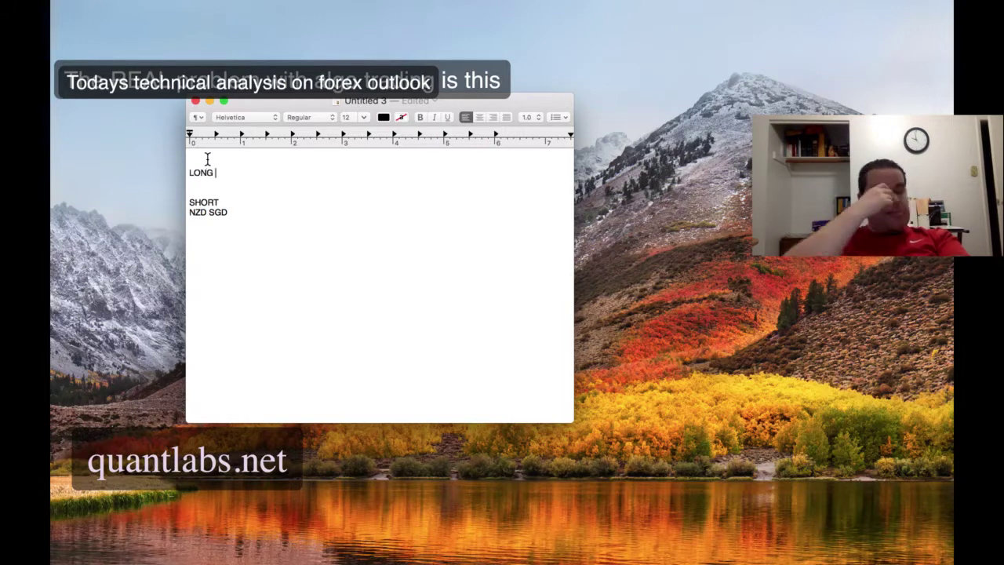
key("Return")
type("EH")
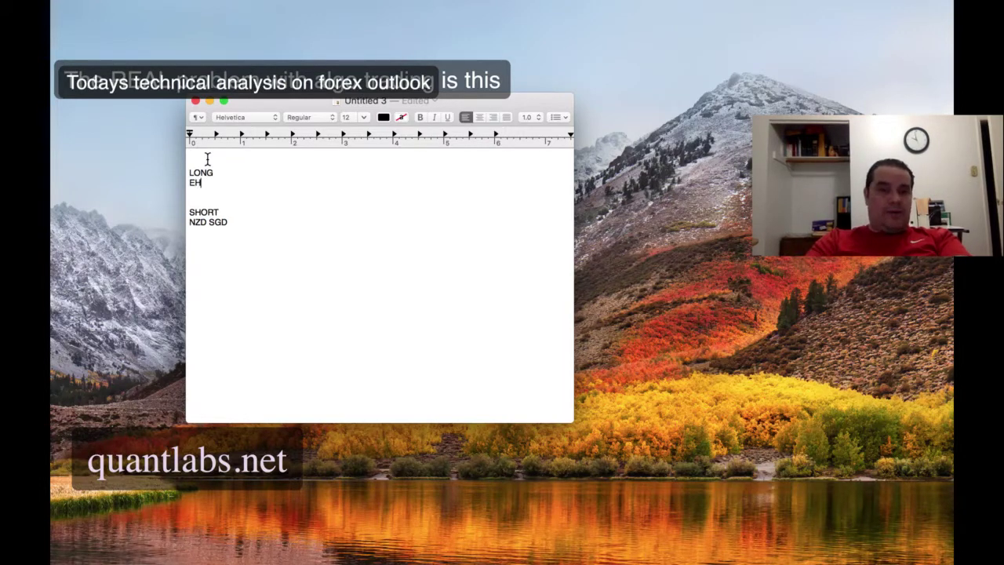
key("BackSpace")
type("UR")
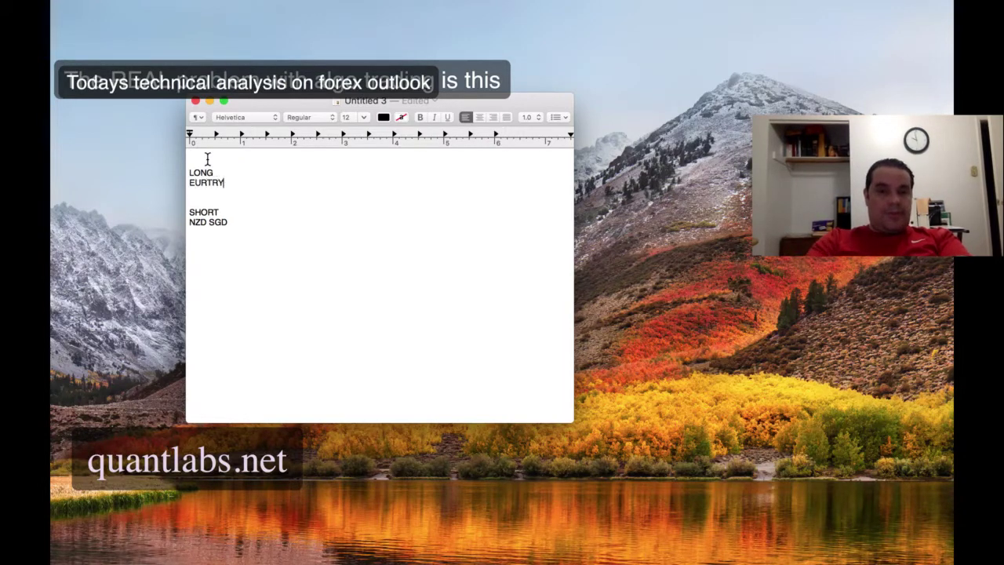
Step: Finish the EURTRY entry and add USDTRY on the line below it in the LONG section of the TextEdit note
type("TRY")
key("Return")
type("USDTR")
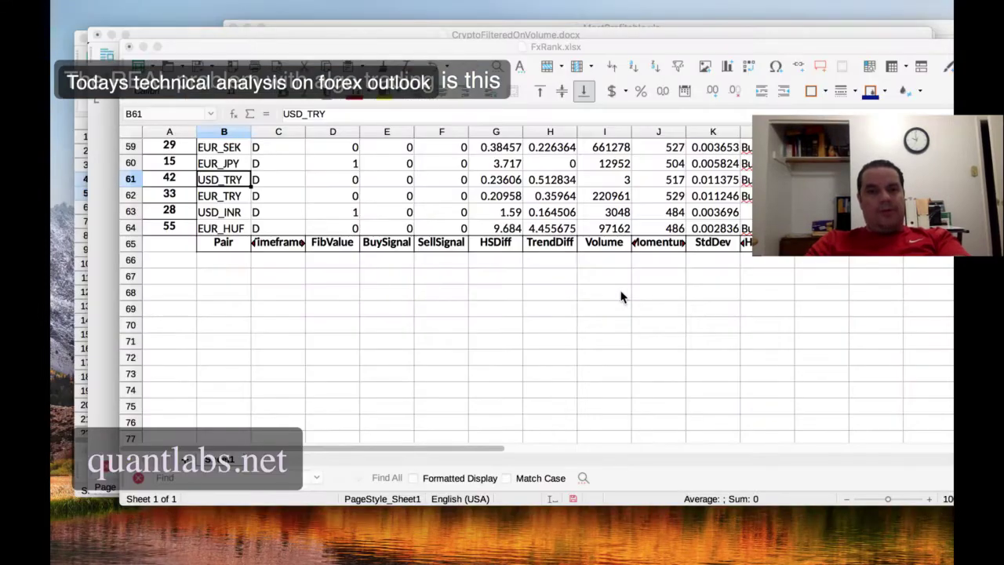
Step: Check EUR_JPY's volume and standard deviation in FxRank.xlsx and its spread on OANDA's Live Spreads page
left_click_drag(549, 260, 604, 291)
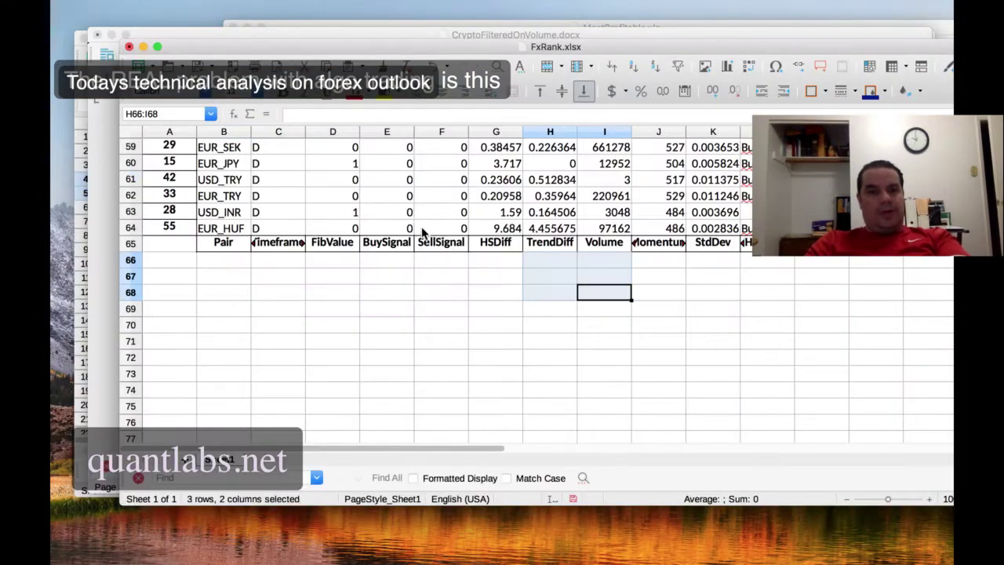
left_click(589, 167)
left_click(715, 166)
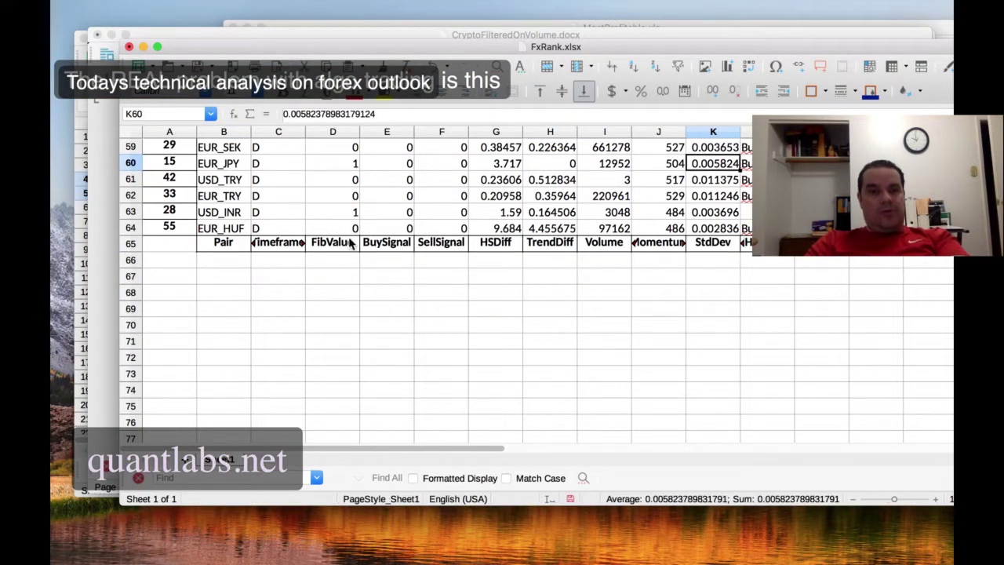
scroll(267, 210, "up", 2)
scroll(212, 192, "right", 1)
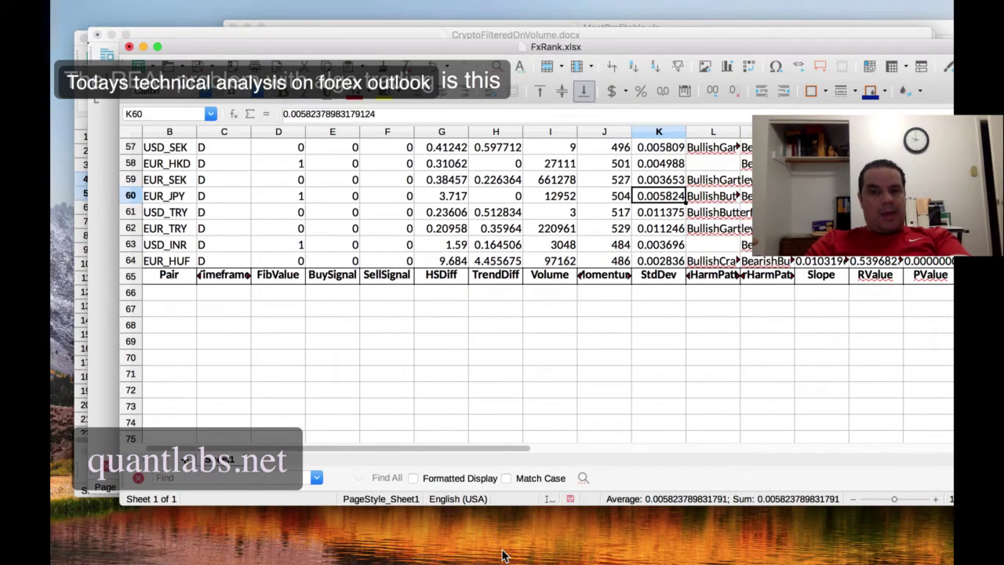
key("super+Tab")
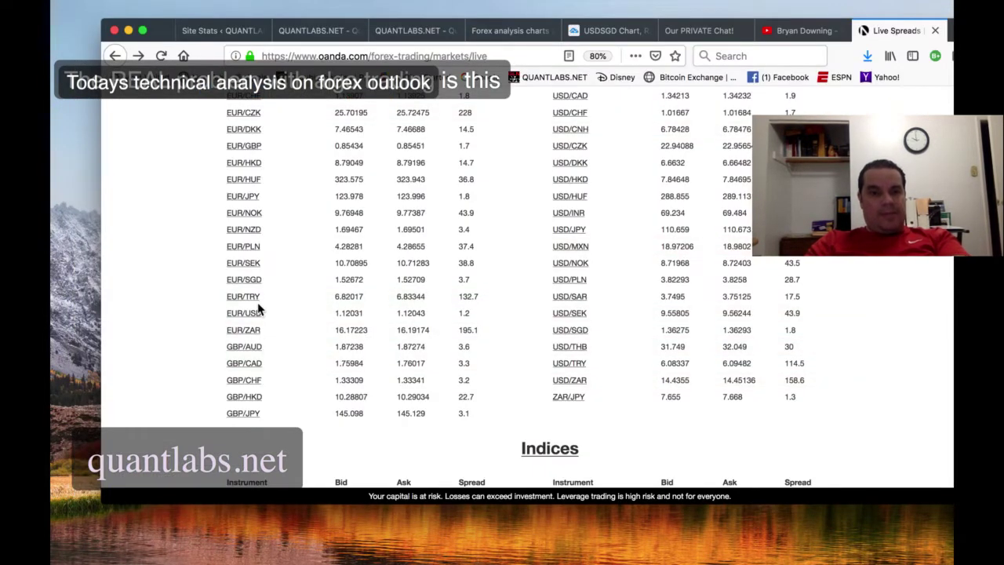
left_click_drag(396, 196, 280, 213)
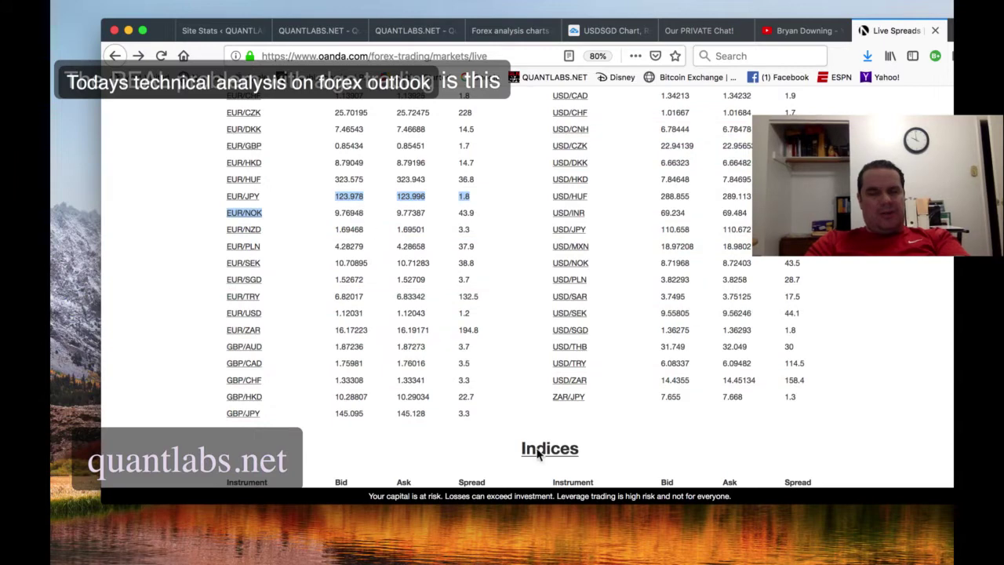
Step: Return to FxRank.xlsx and review the first-ranked pairs across all data columns
left_click(616, 557)
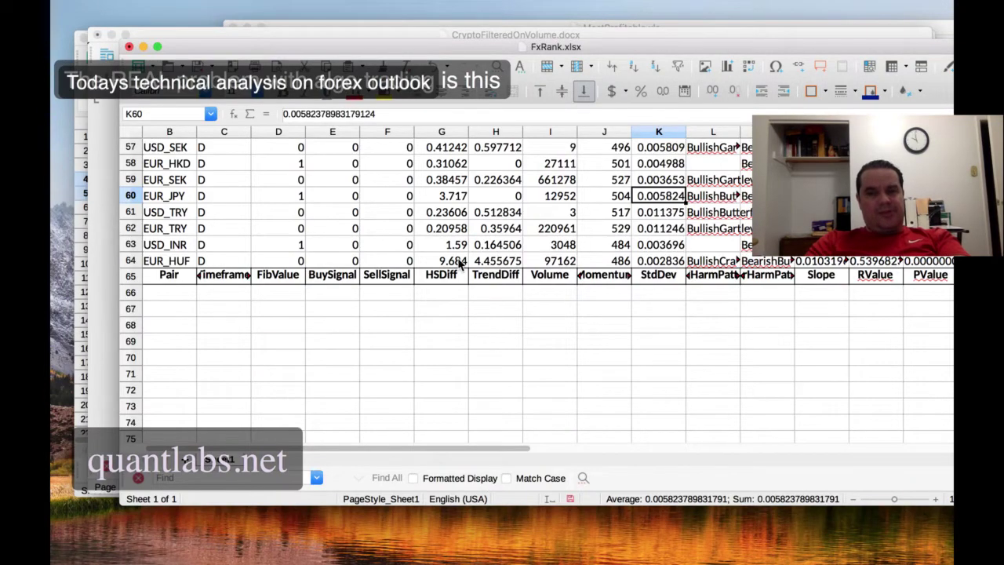
scroll(459, 267, "up", 15)
scroll(462, 262, "right", 5)
scroll(461, 261, "up", 5)
scroll(461, 261, "left", 3)
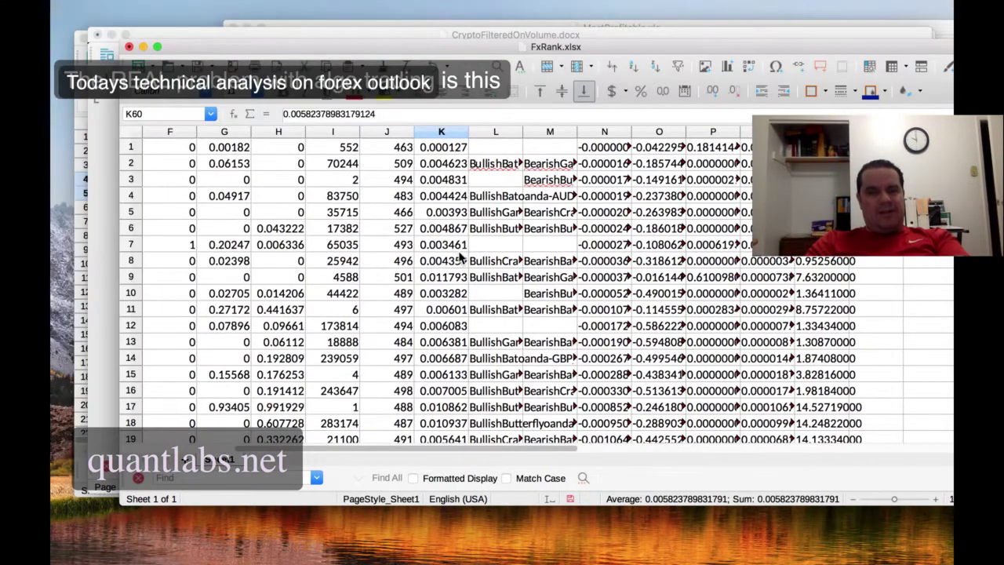
scroll(461, 259, "left", 5)
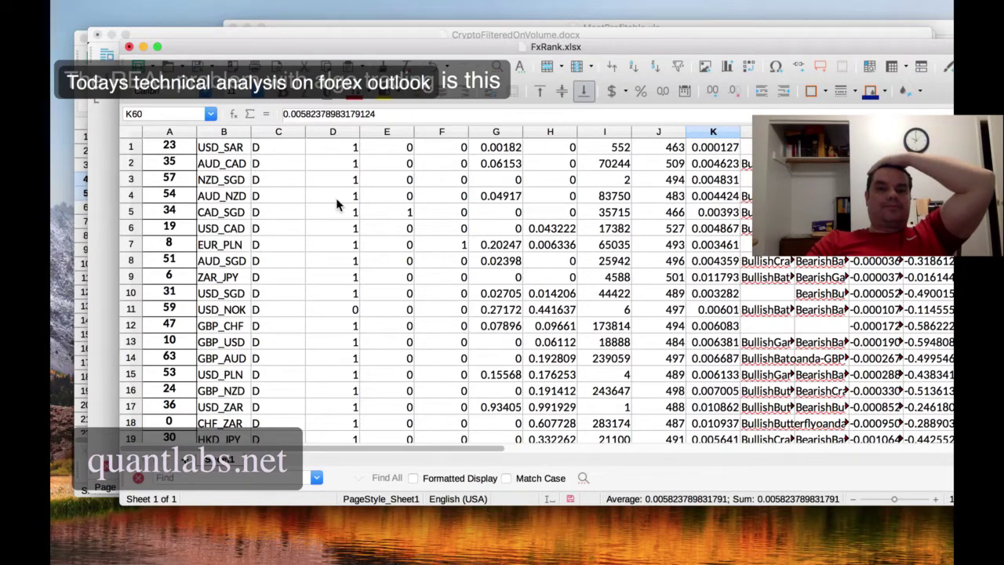
scroll(258, 180, "right", 10)
scroll(229, 180, "left", 7)
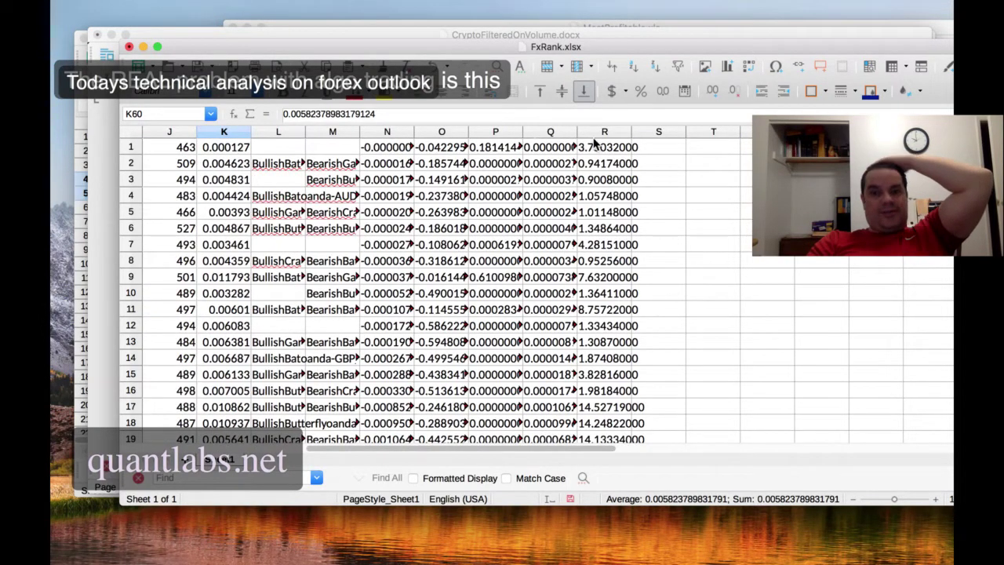
left_click(604, 131)
key("shift+Left")
key("shift+Left")
key("shift+Left")
scroll(333, 149, "down", 1)
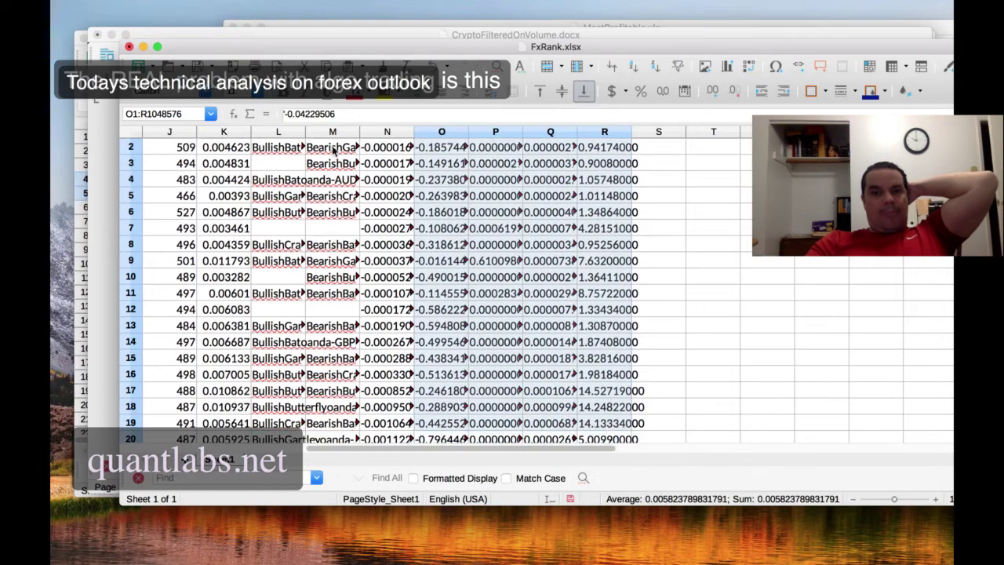
key("shift+Left")
key("shift+Left")
key("shift+Left")
key("shift+Left")
key("shift+Left")
scroll(120, 143, "left", 9)
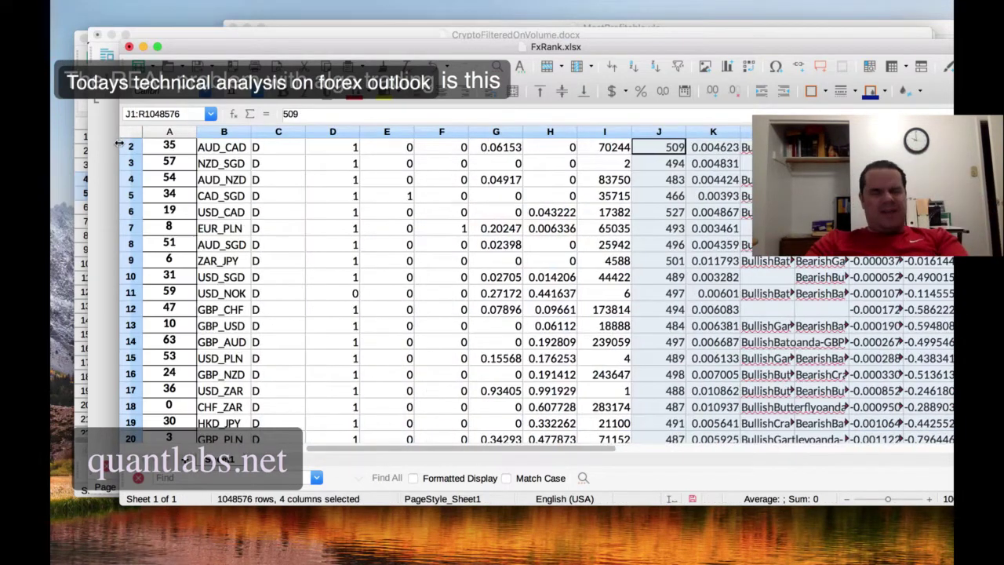
key("shift+Home")
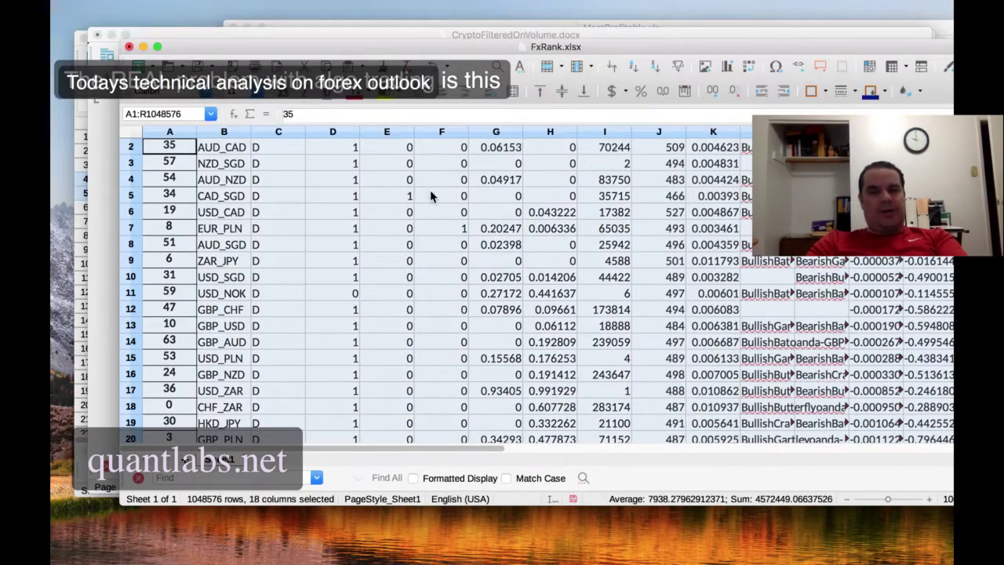
scroll(562, 200, "right", 3)
scroll(561, 199, "down", 2)
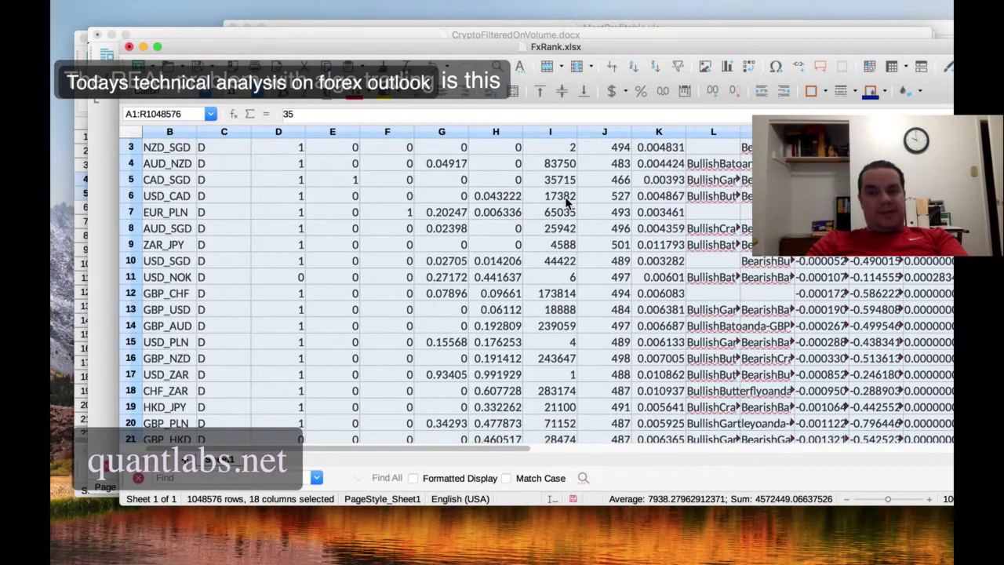
scroll(564, 200, "up", 3)
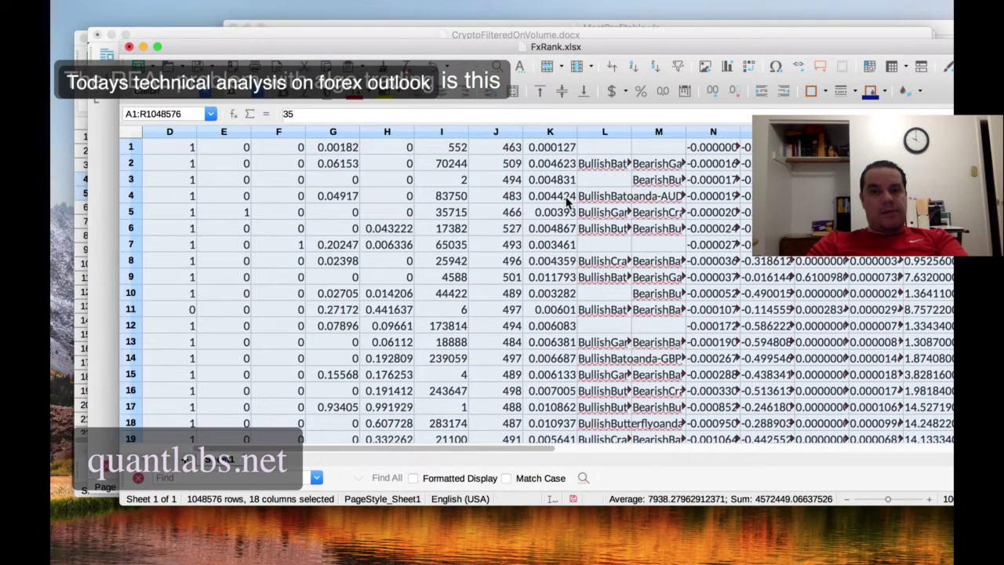
key("ctrl+Down")
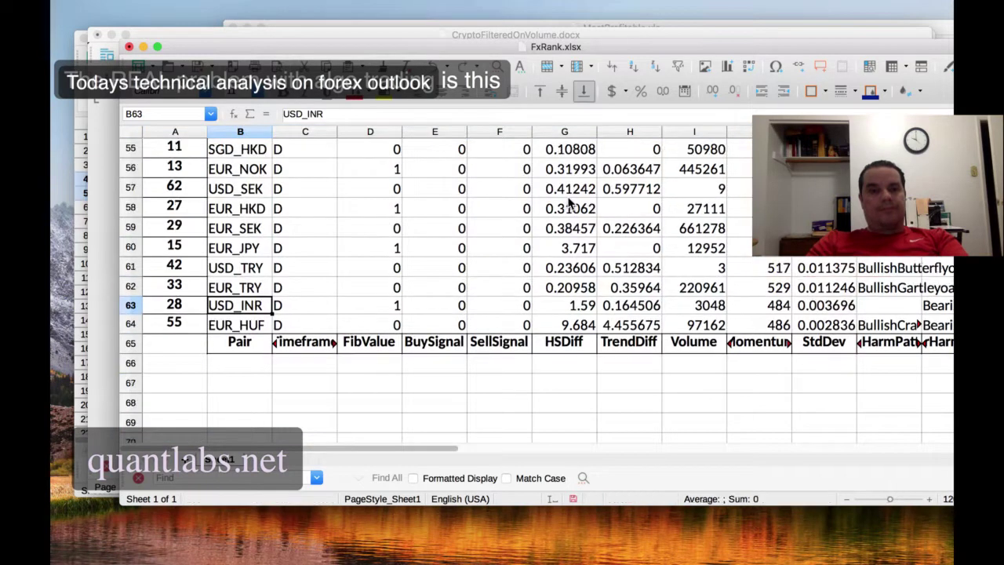
Step: Sort the entire FxRank.xlsx data range A1:R65 by Column K, the standard deviation, in ascending order
key("ctrl+a")
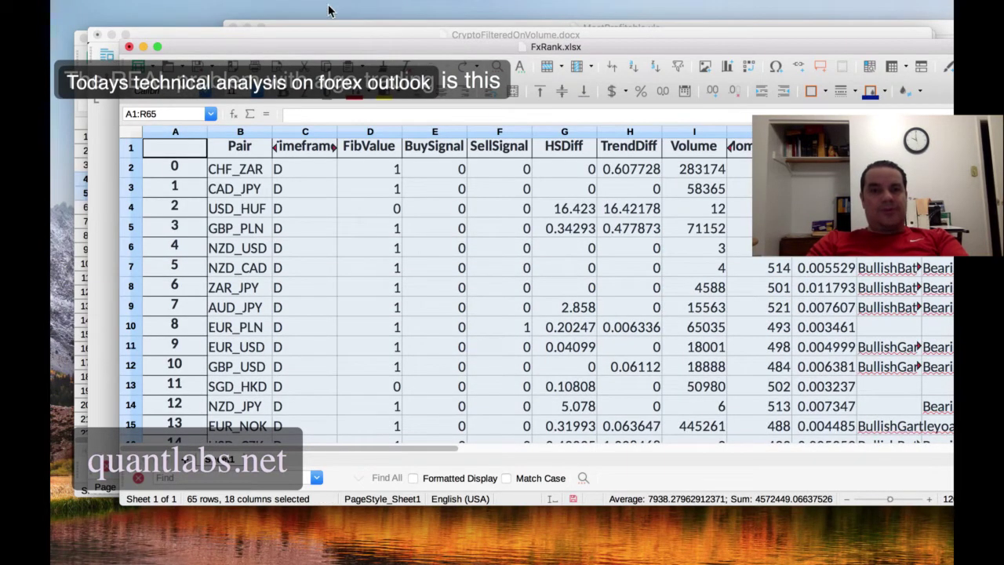
left_click(423, 8)
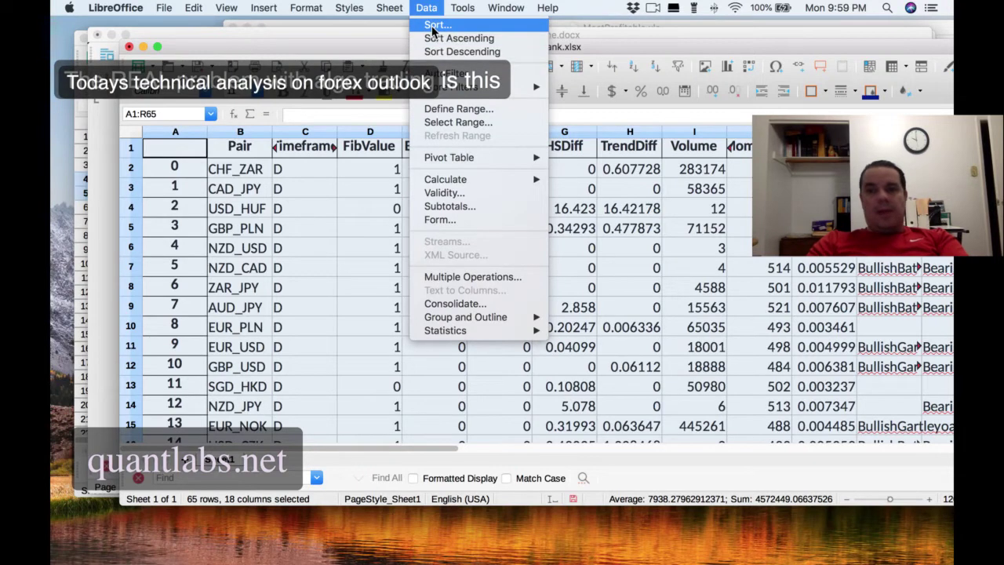
left_click(433, 37)
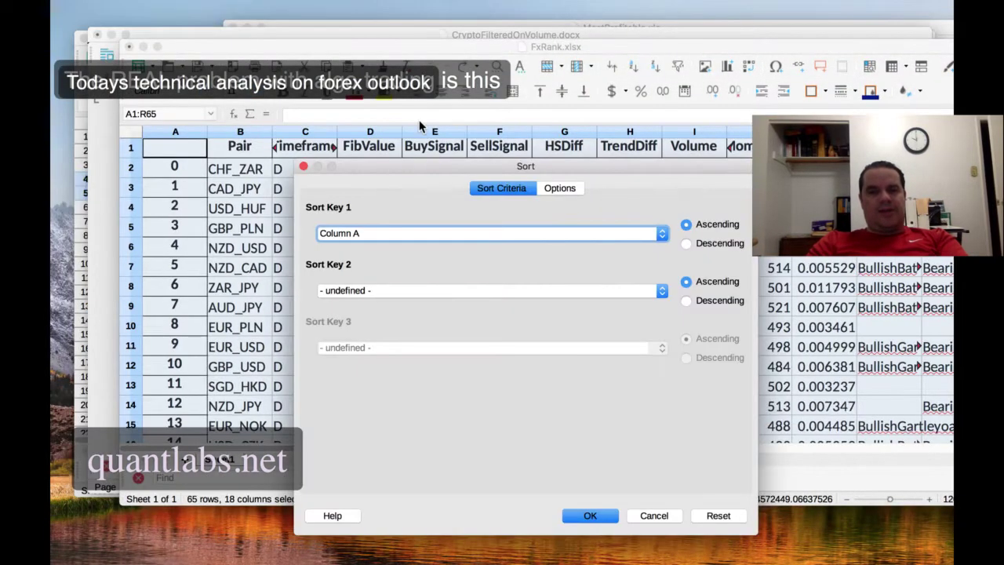
left_click(637, 233)
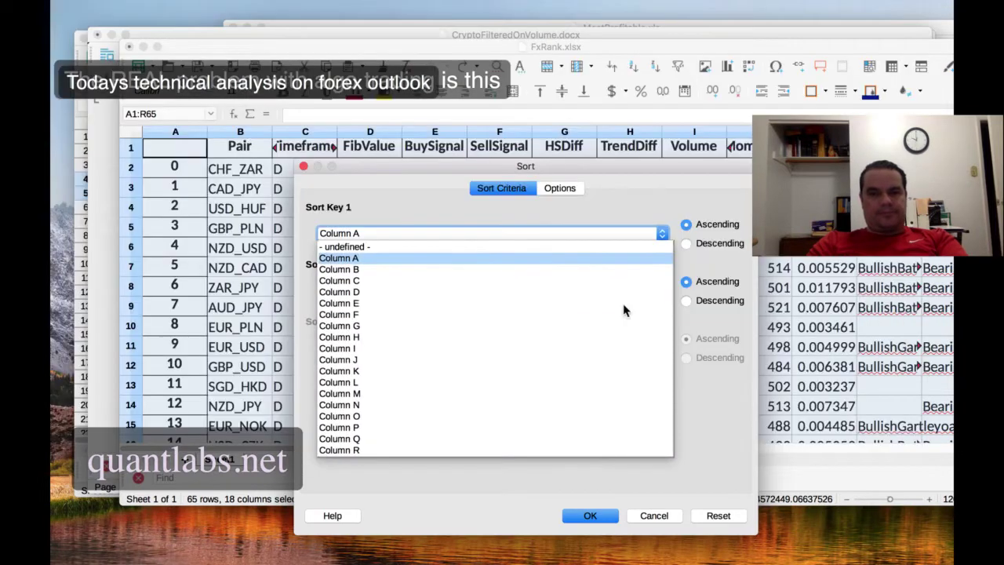
left_click(625, 371)
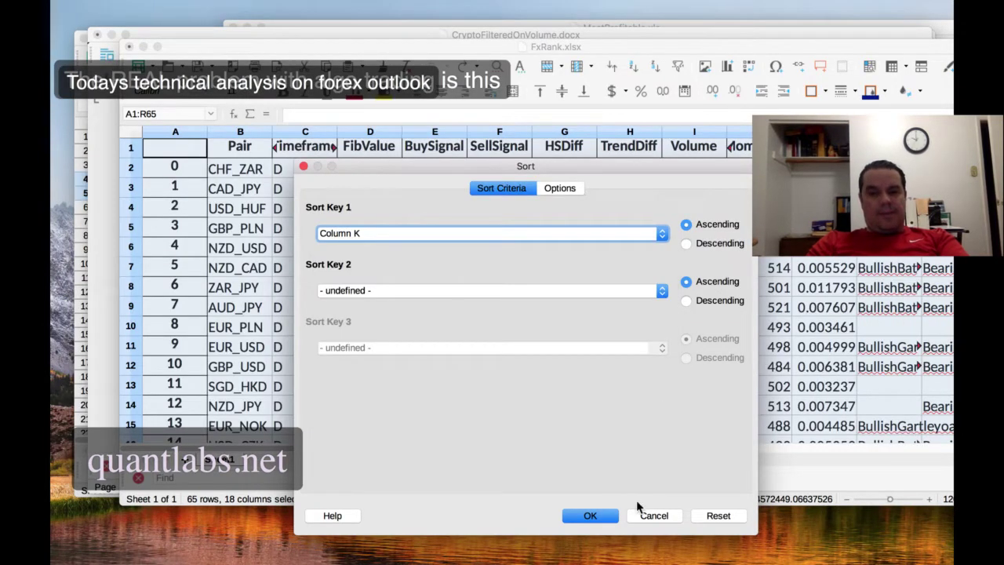
key("Return")
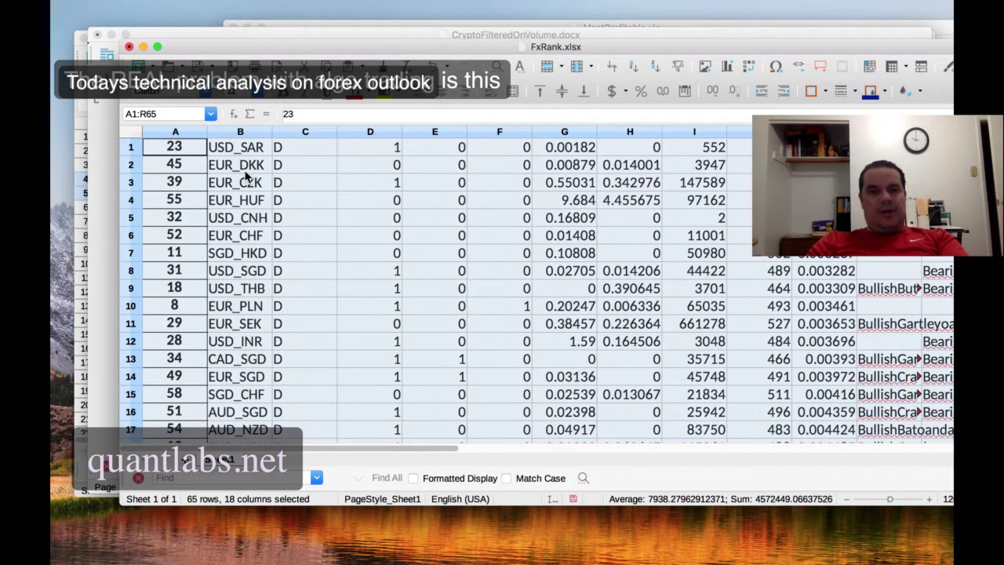
Step: Examine the pairs ranked by standard deviation down to the end of the list, including the USD_TRY row
scroll(267, 221, "down", 1)
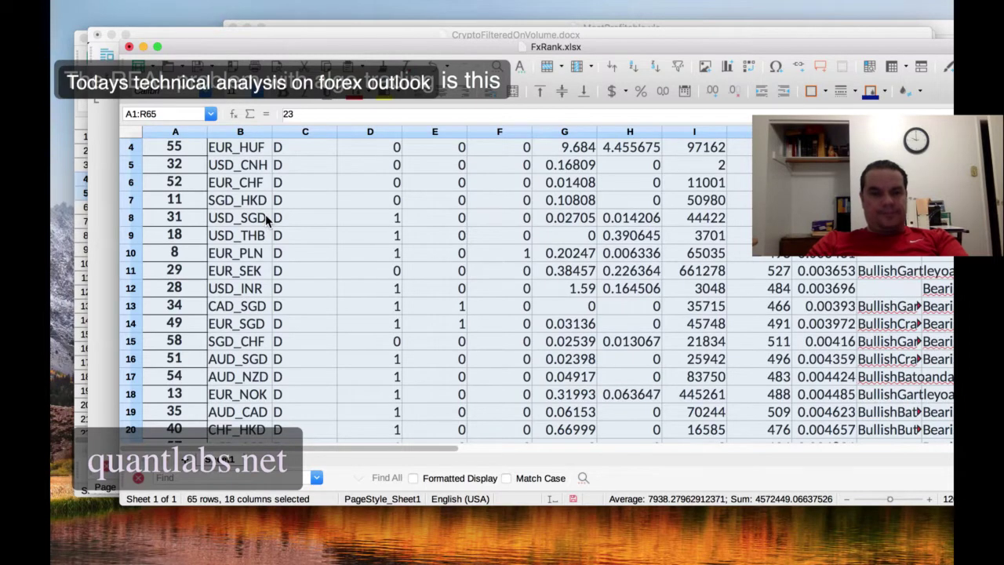
scroll(267, 221, "down", 3)
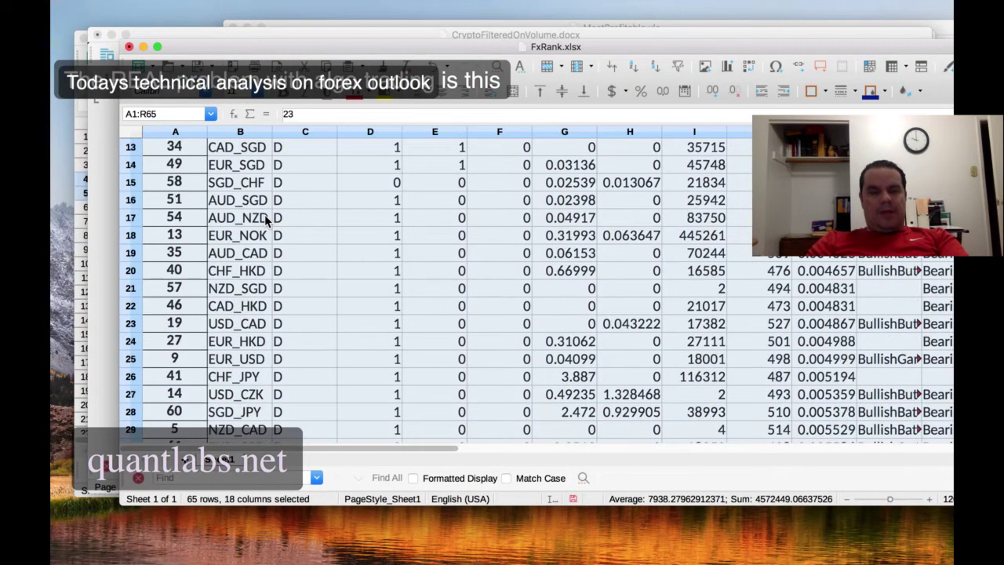
scroll(265, 220, "down", 12)
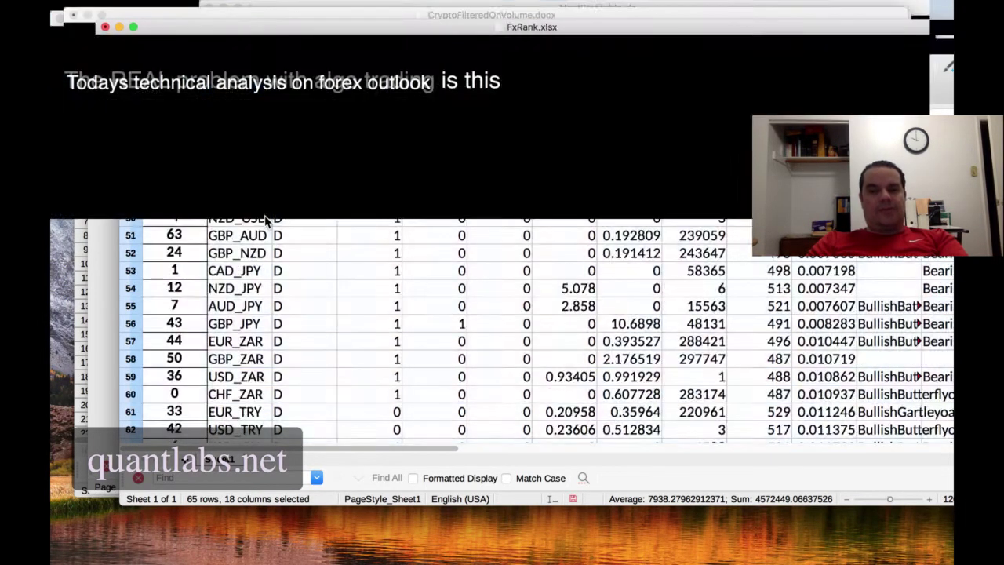
scroll(265, 220, "down", 6)
scroll(265, 221, "up", 3)
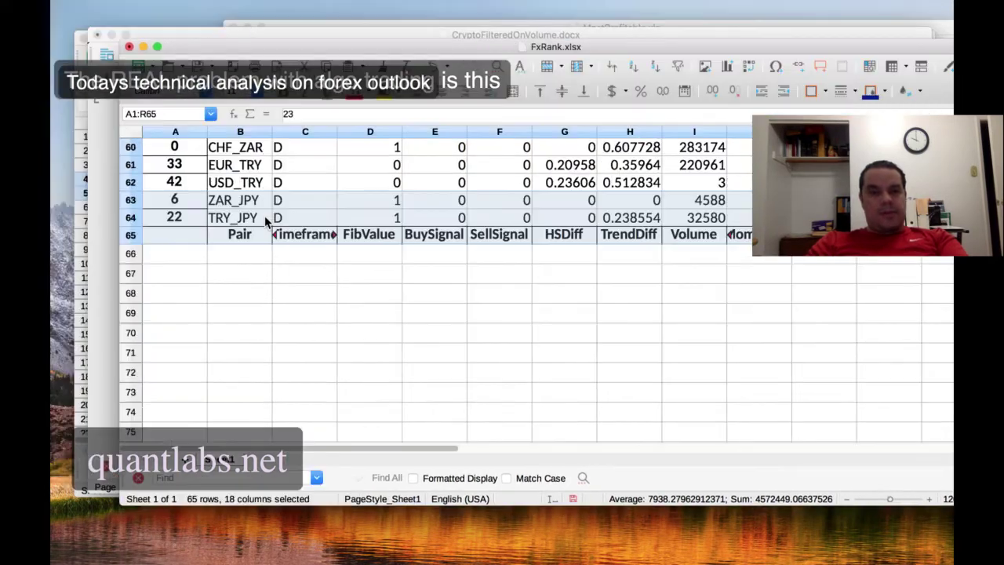
scroll(265, 221, "up", 1)
left_click_drag(274, 291, 275, 311)
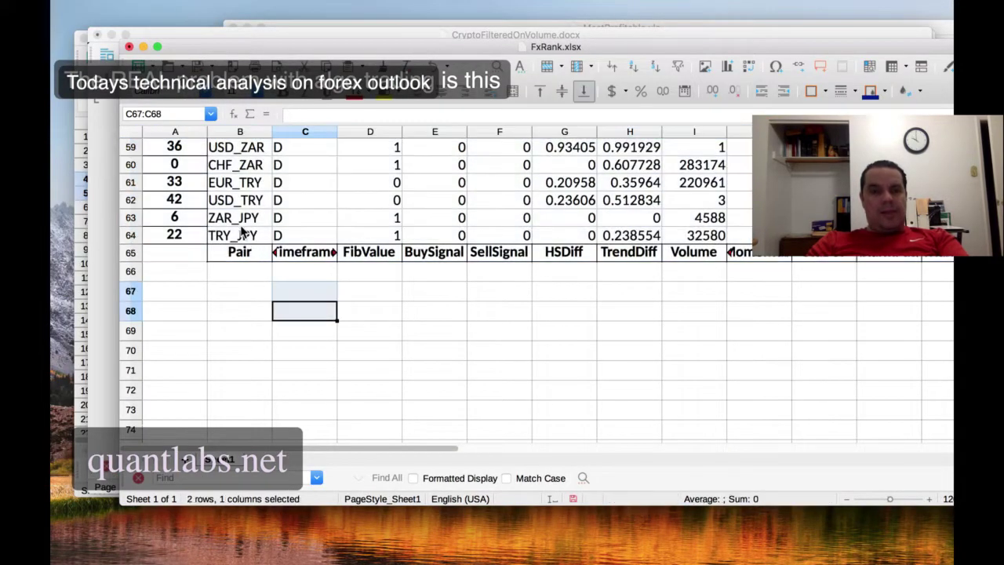
left_click(229, 204)
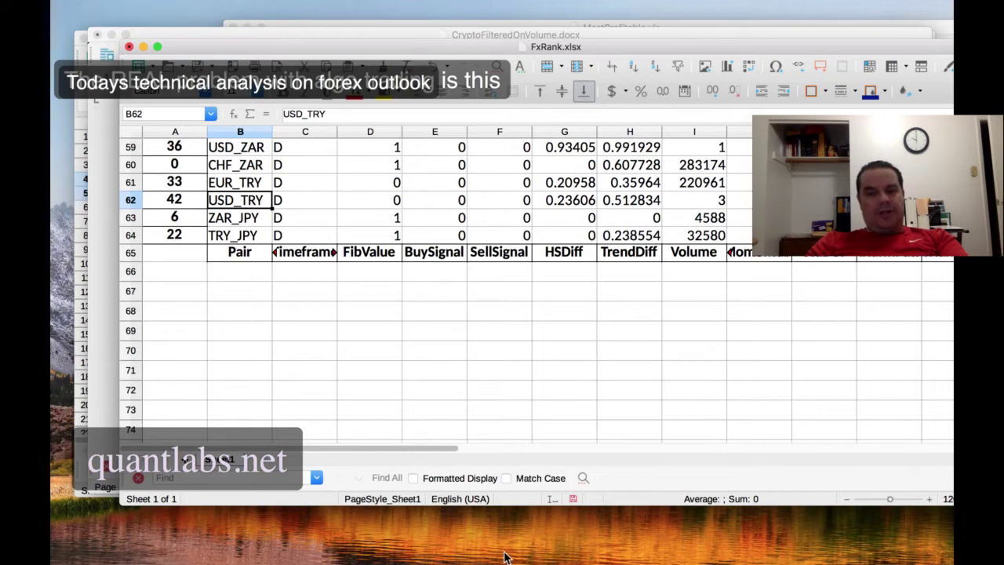
Step: Switch to OANDA's Live Spreads page and check the spreads of the pairs with the highest standard deviation
key("super+Tab")
scroll(538, 381, "up", 5)
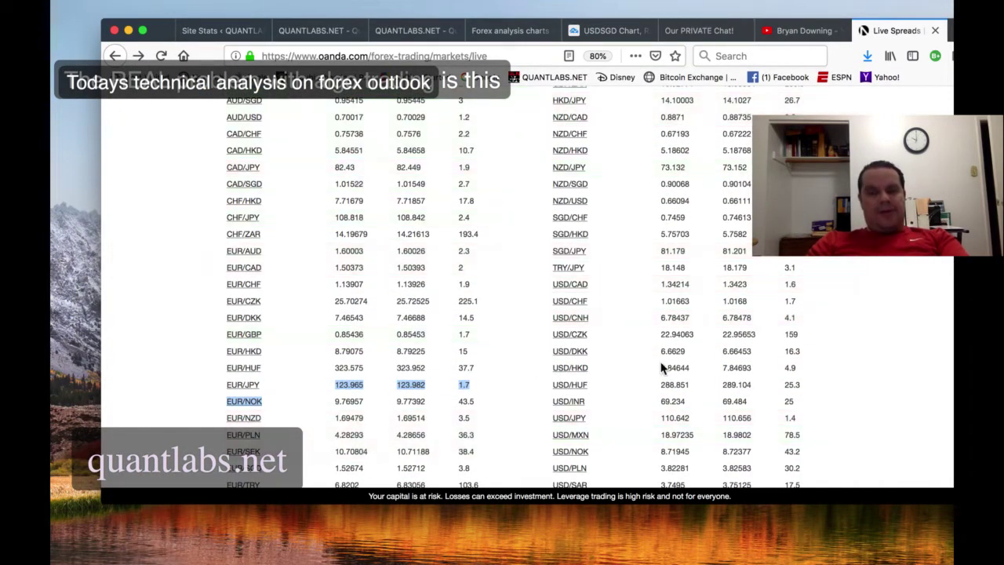
scroll(661, 367, "down", 1)
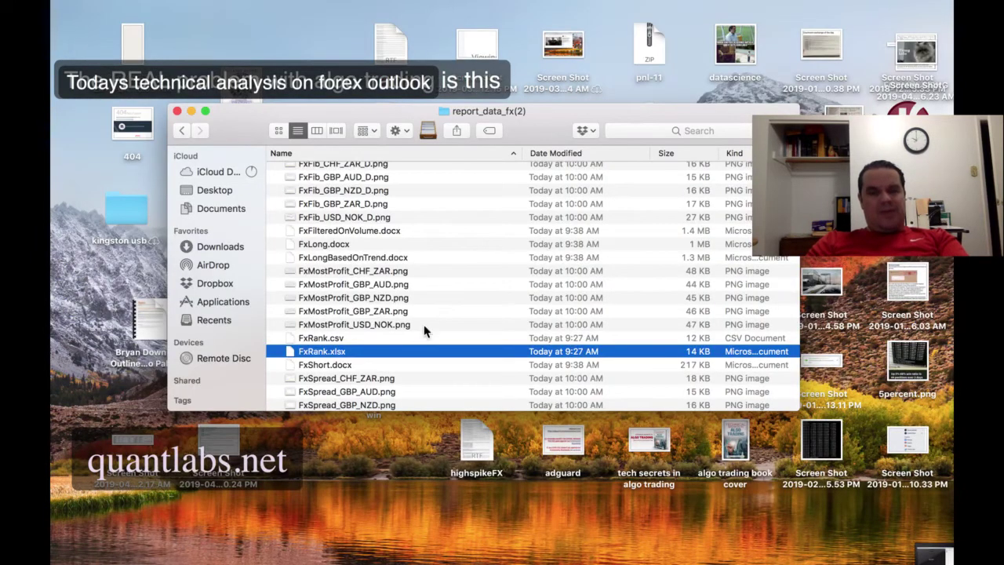
Step: Look through the report_data_fx(2) folder, select FxSpread_GBP_AUD.png, and highlight the NZD SGD line in the TextEdit note
scroll(400, 329, "up", 2)
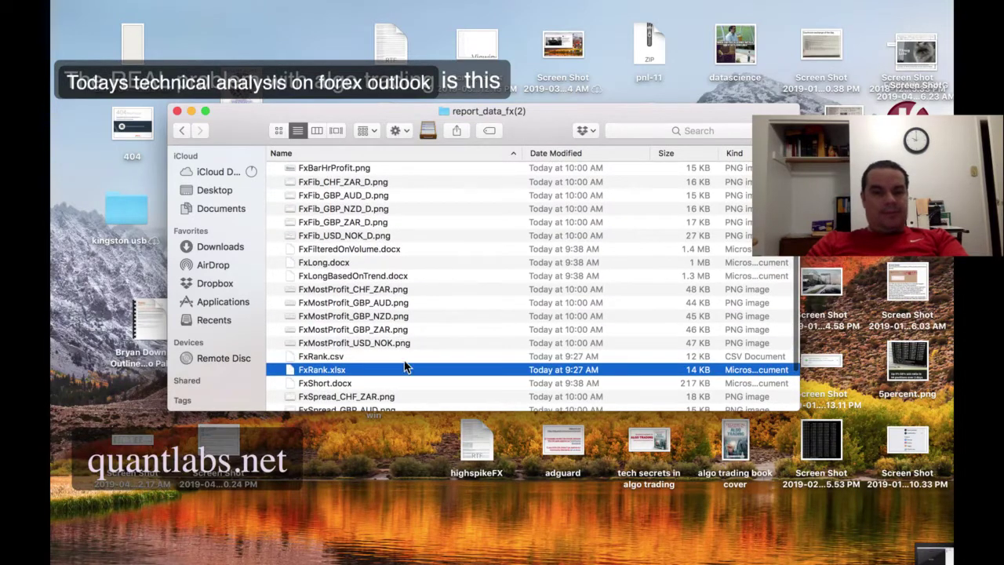
scroll(404, 367, "down", 3)
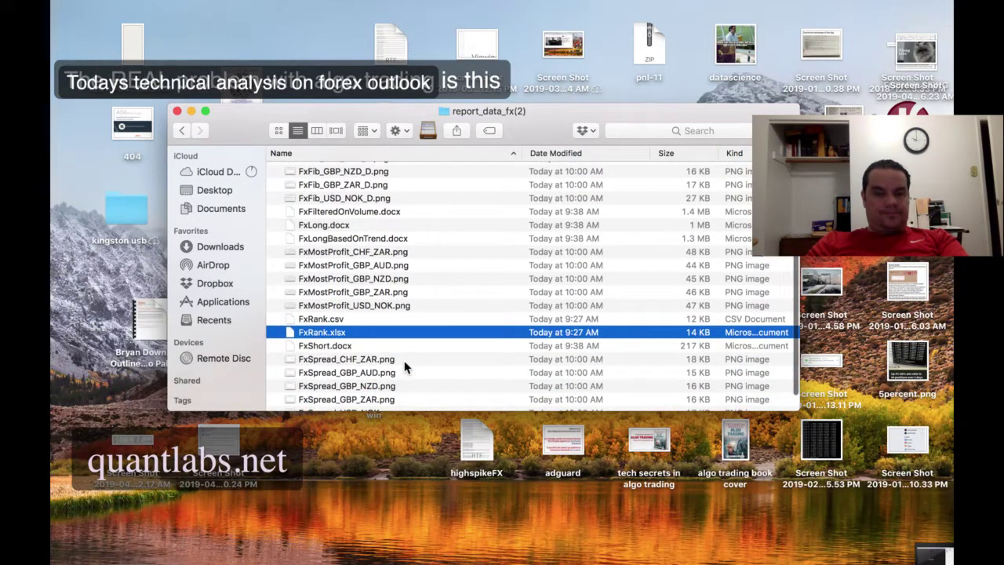
scroll(403, 365, "down", 2)
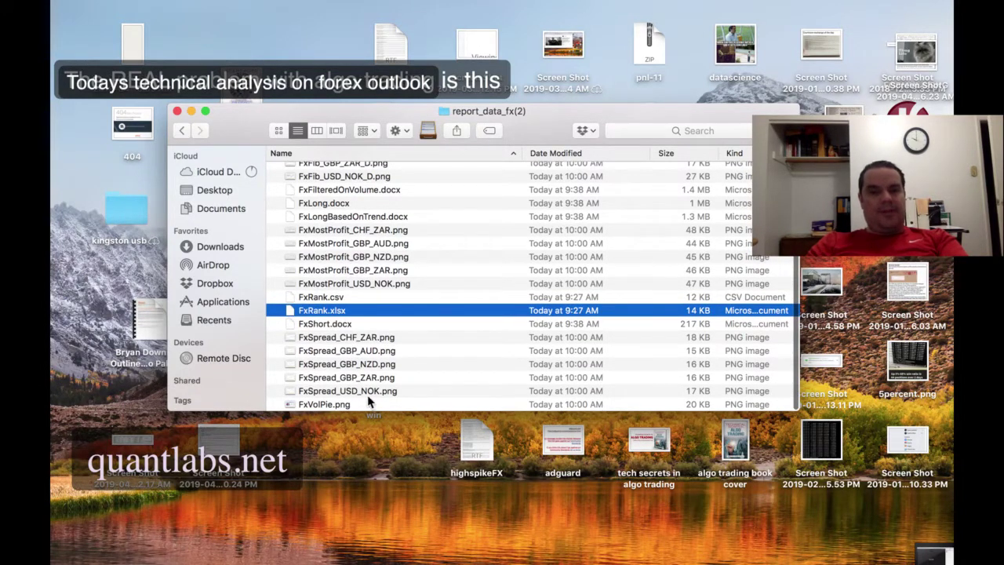
left_click(391, 354)
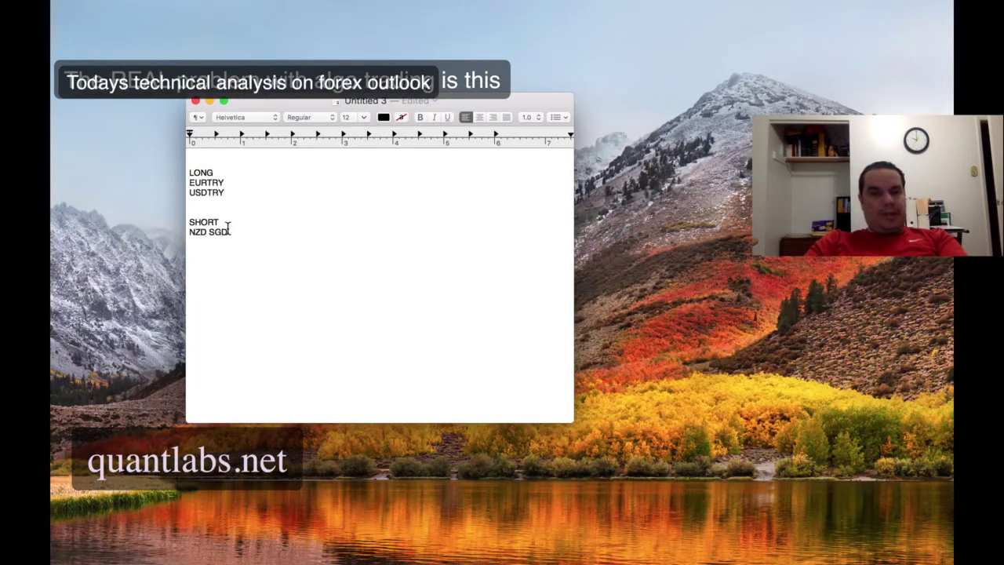
left_click_drag(232, 234, 176, 234)
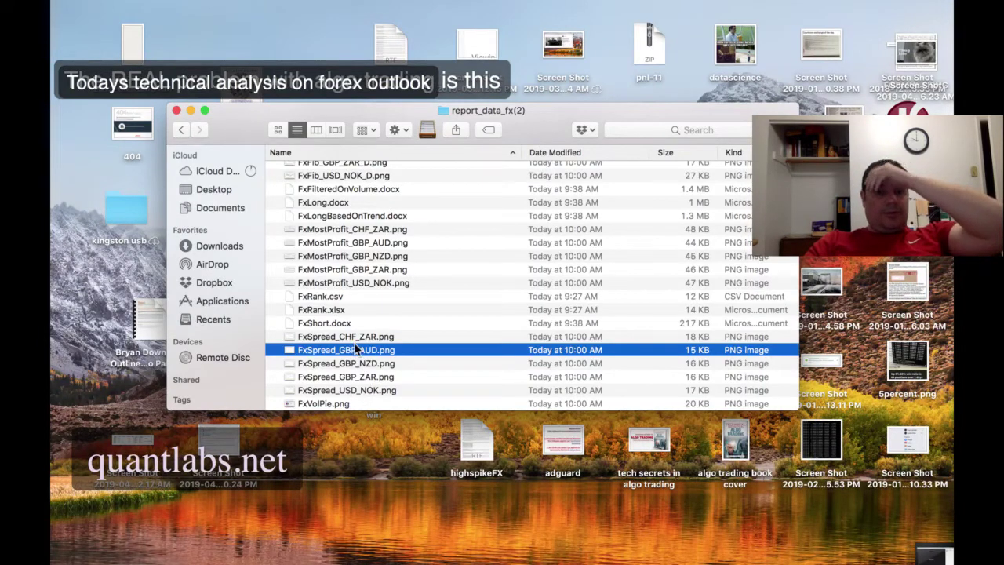
Step: Find FxShort.docx in the report_data_fx(2) folder and open it with LibreOffice
scroll(365, 368, "up", 1)
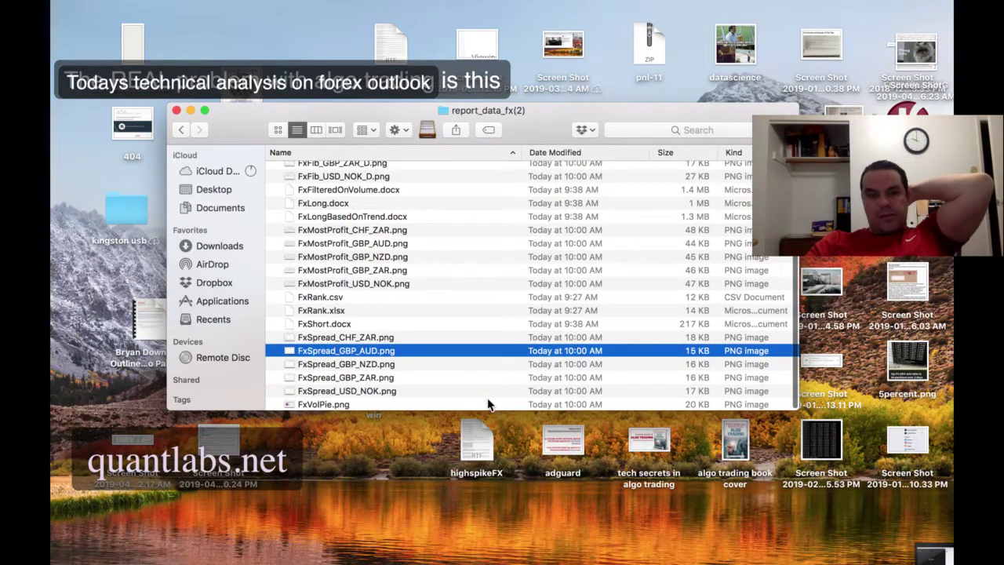
scroll(438, 334, "up", 1)
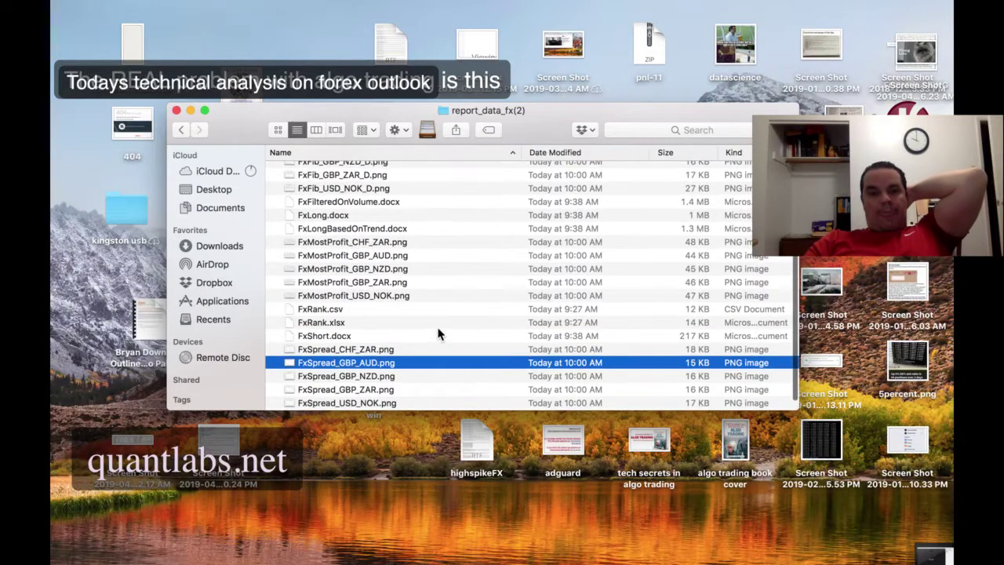
scroll(438, 334, "up", 3)
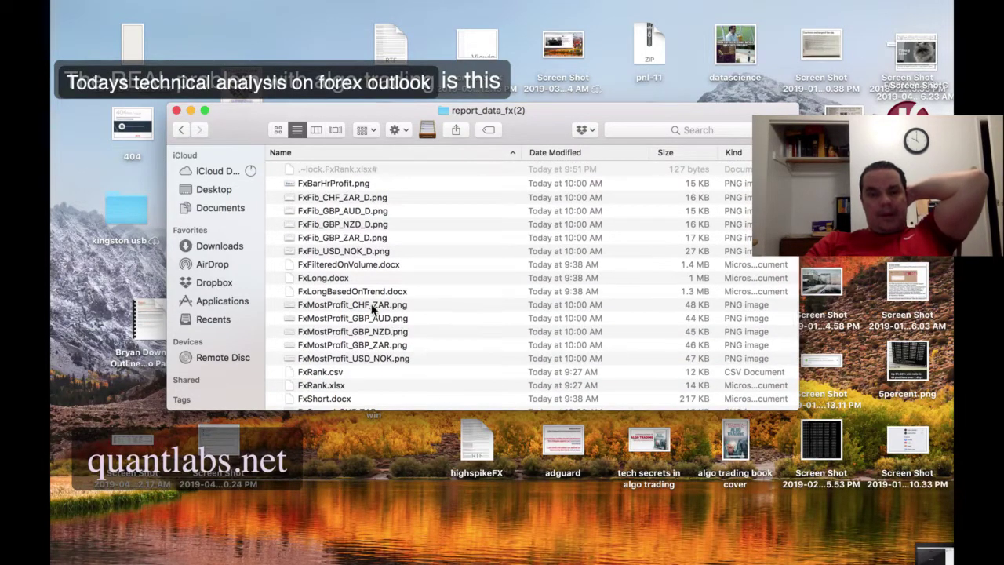
left_click(342, 279)
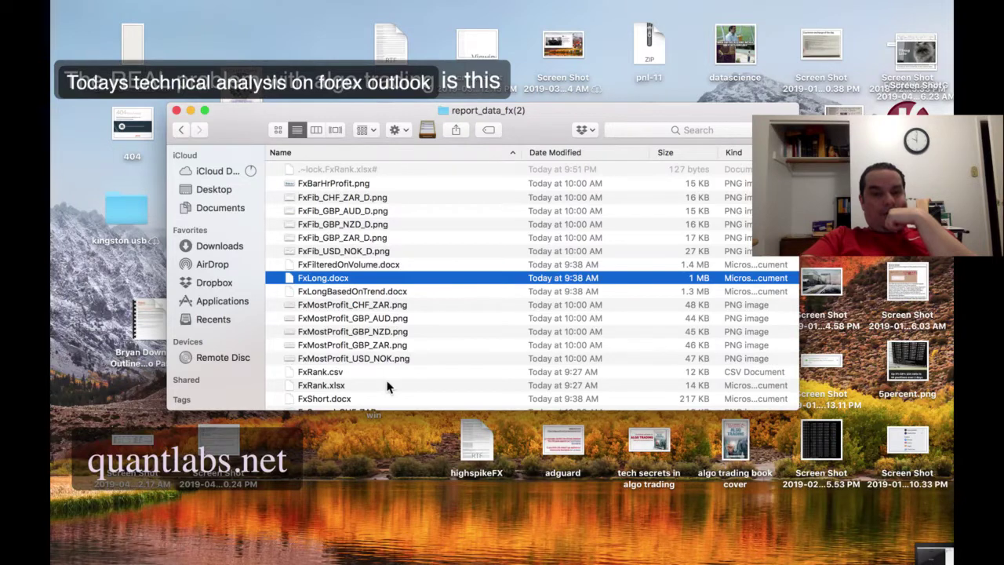
scroll(385, 390, "down", 2)
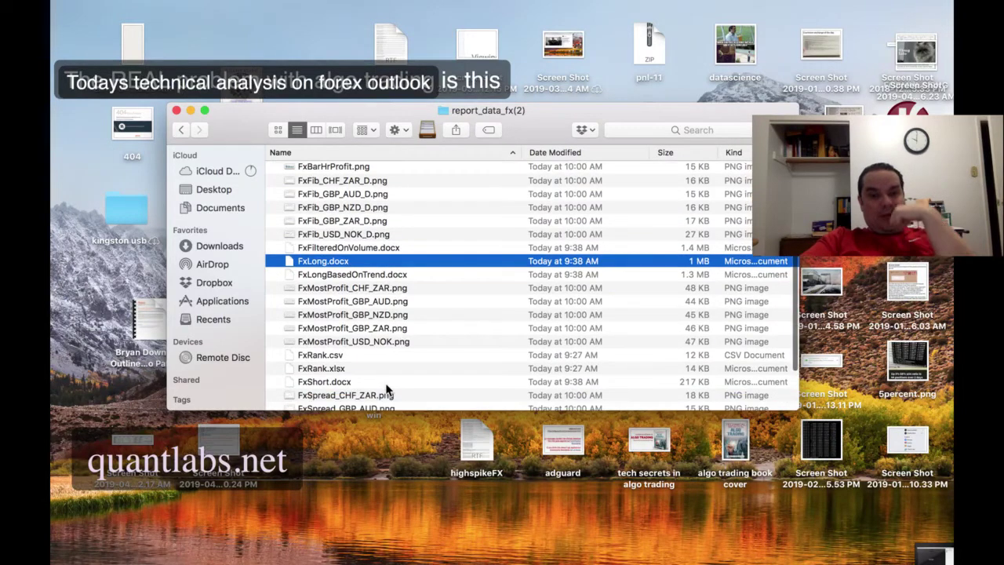
left_click(337, 383)
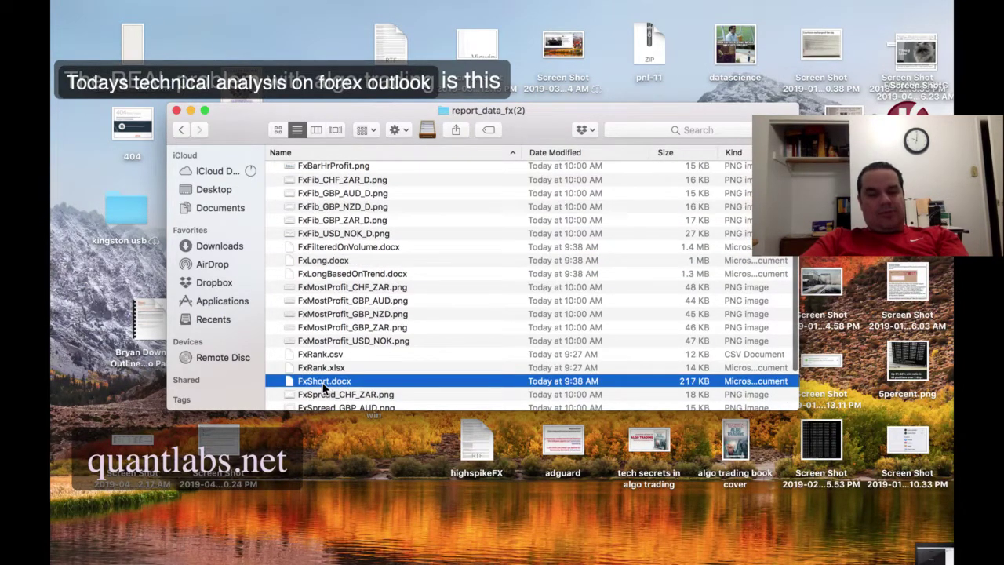
right_click(324, 384)
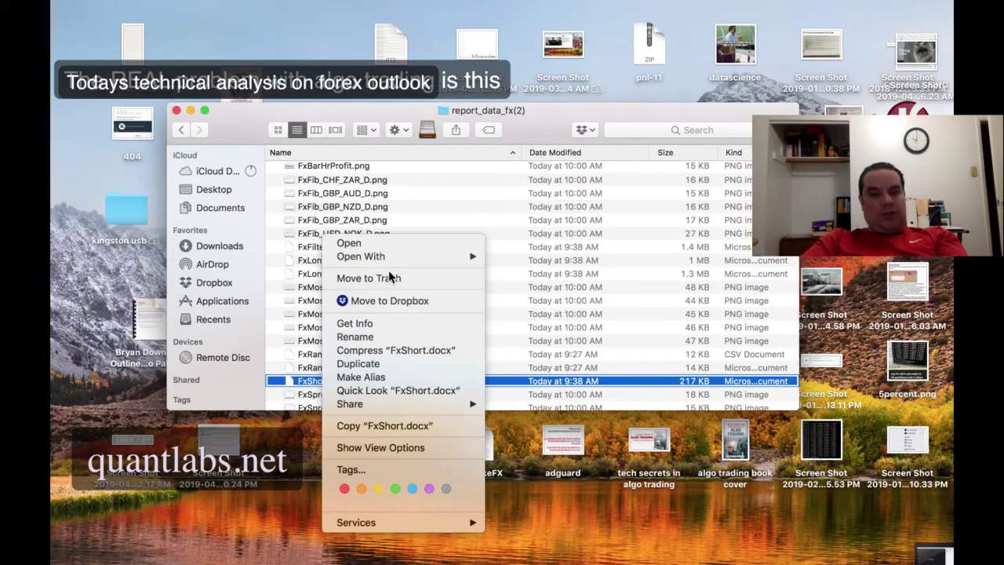
mouse_move(396, 255)
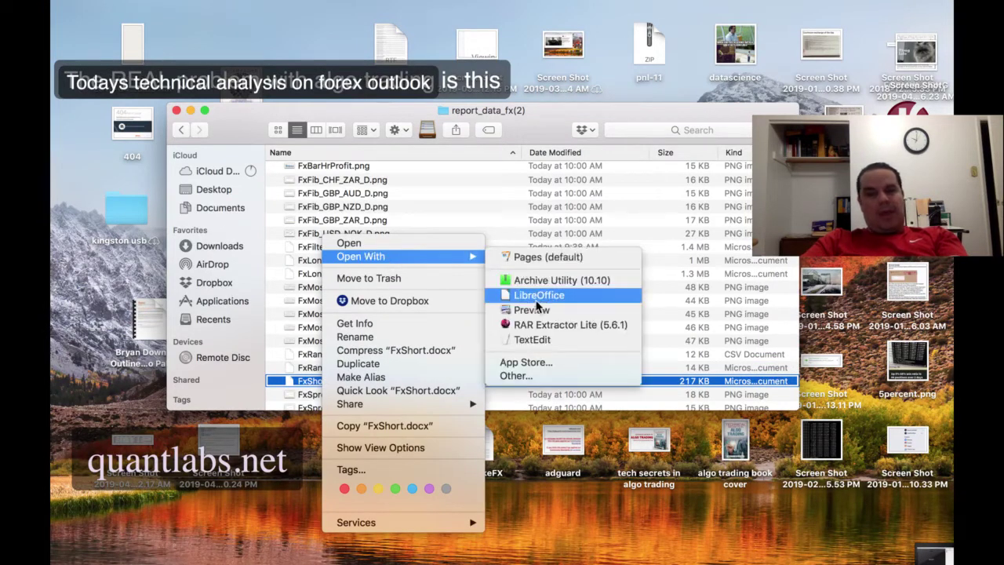
left_click(540, 297)
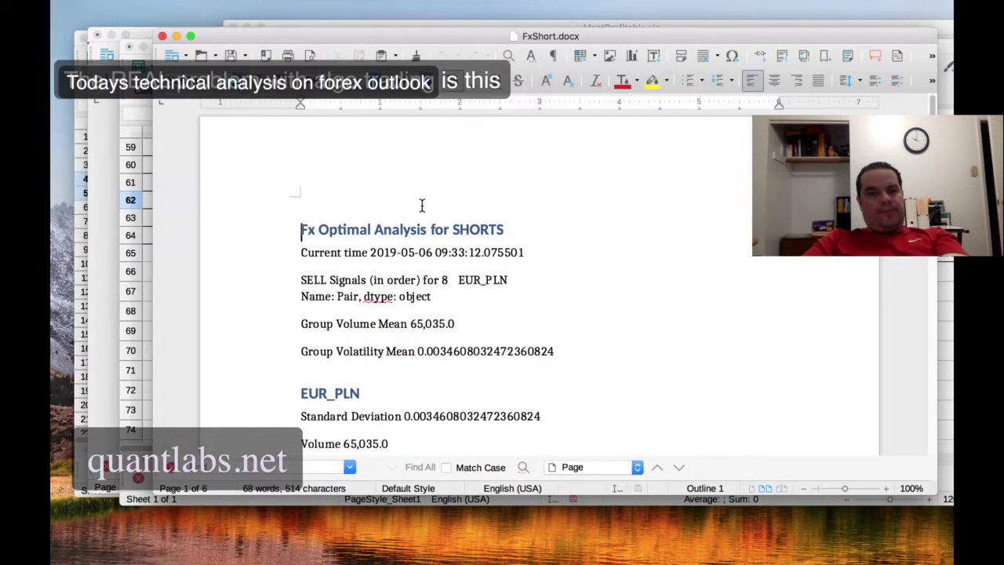
Step: Highlight the EUR_PLN heading in the shorts analysis and skim the report's charts for further pairs
scroll(421, 205, "down", 4)
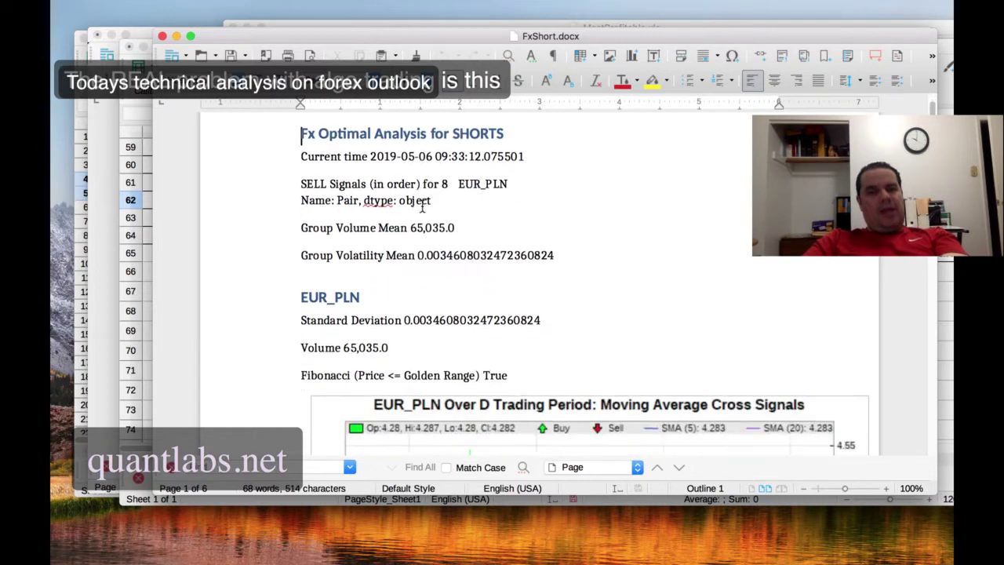
scroll(345, 211, "up", 3)
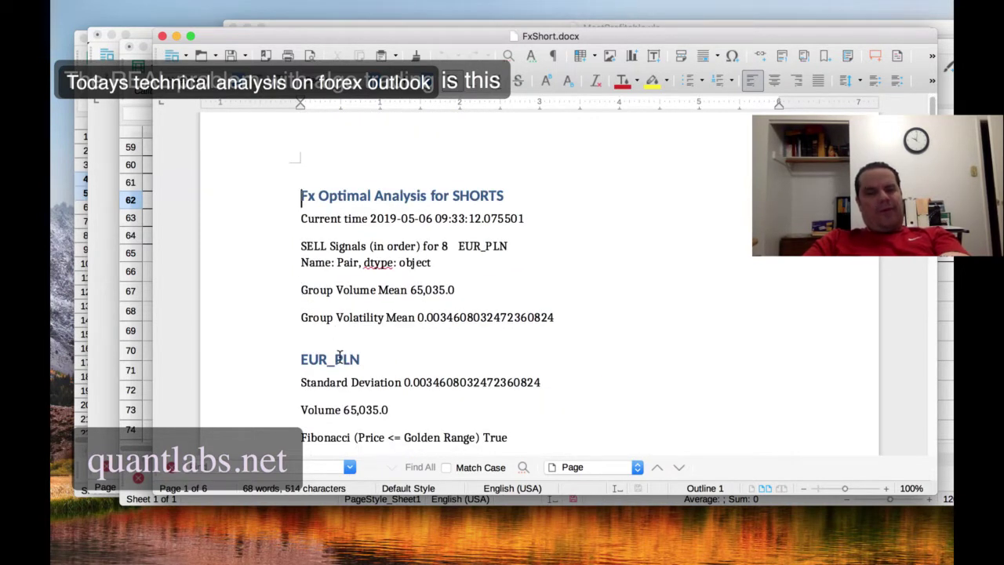
left_click_drag(367, 358, 263, 353)
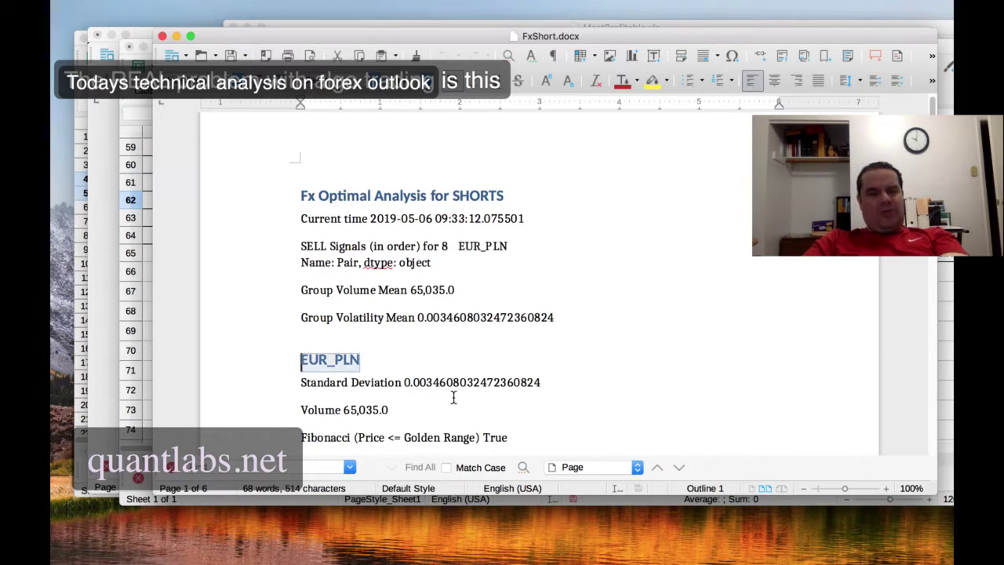
scroll(495, 404, "down", 5)
scroll(496, 406, "down", 15)
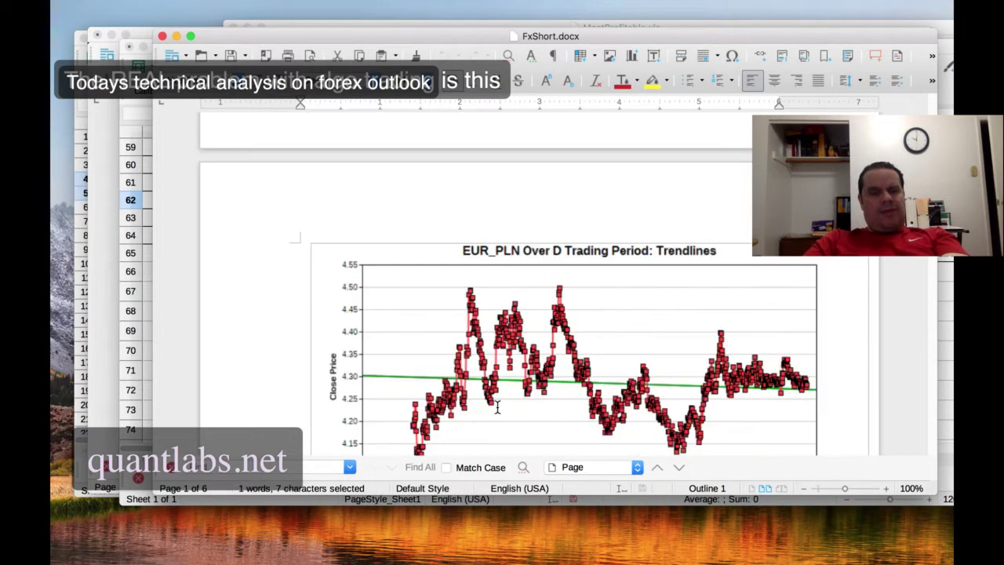
scroll(497, 406, "up", 10)
scroll(497, 411, "up", 12)
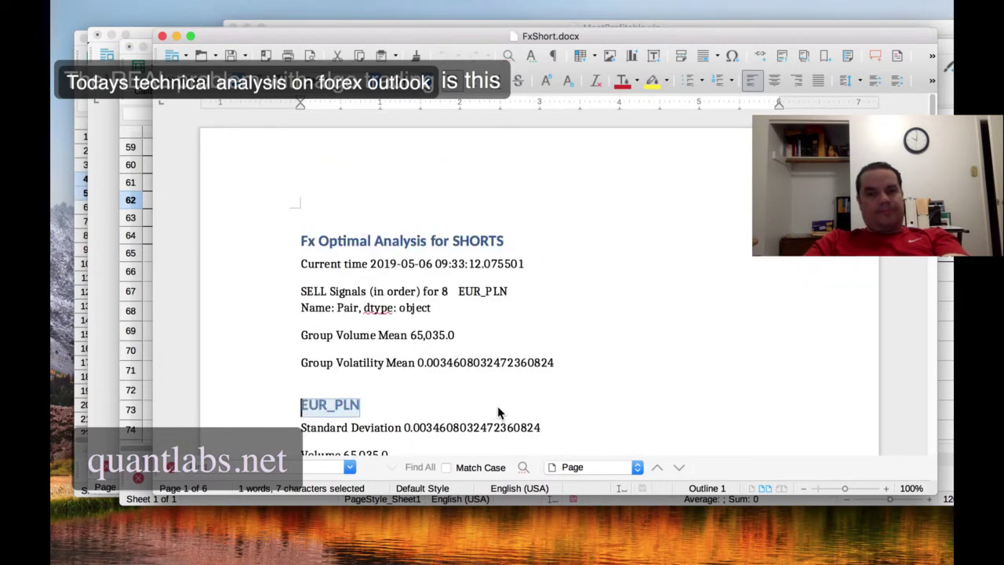
scroll(497, 411, "down", 10)
scroll(499, 411, "down", 20)
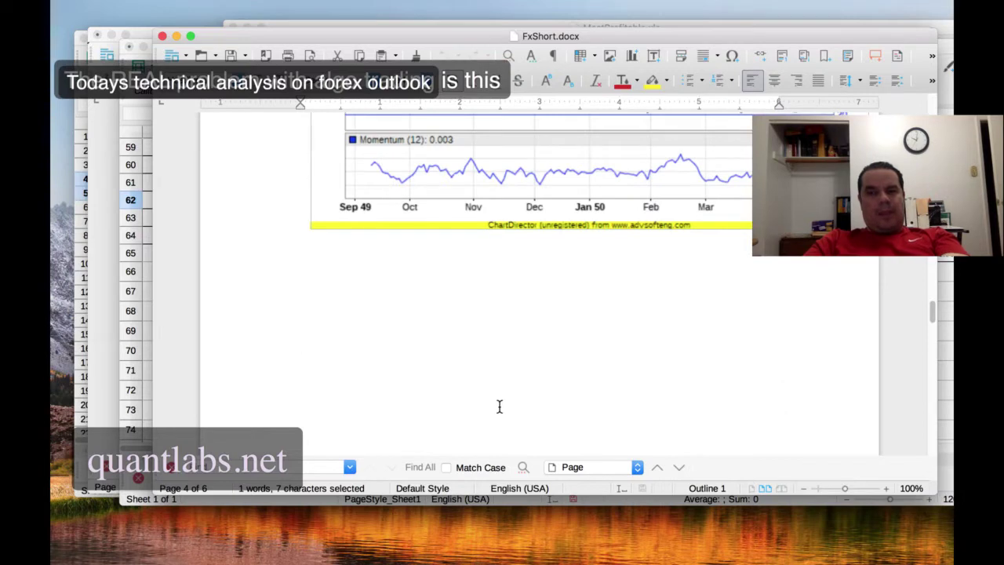
scroll(499, 406, "up", 20)
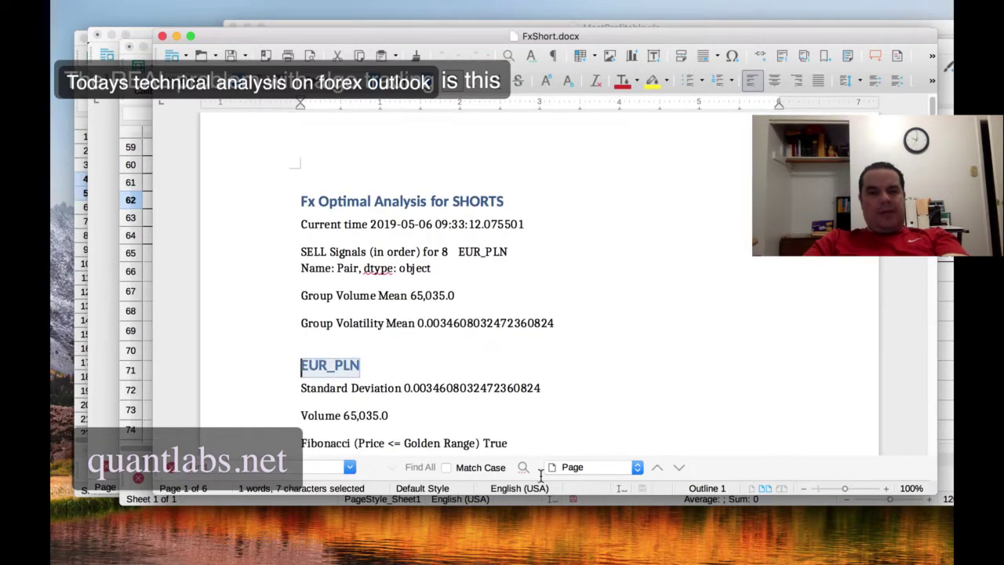
Step: Switch to OANDA's Live Spreads page and check the EUR/PLN spread
key("super+Tab")
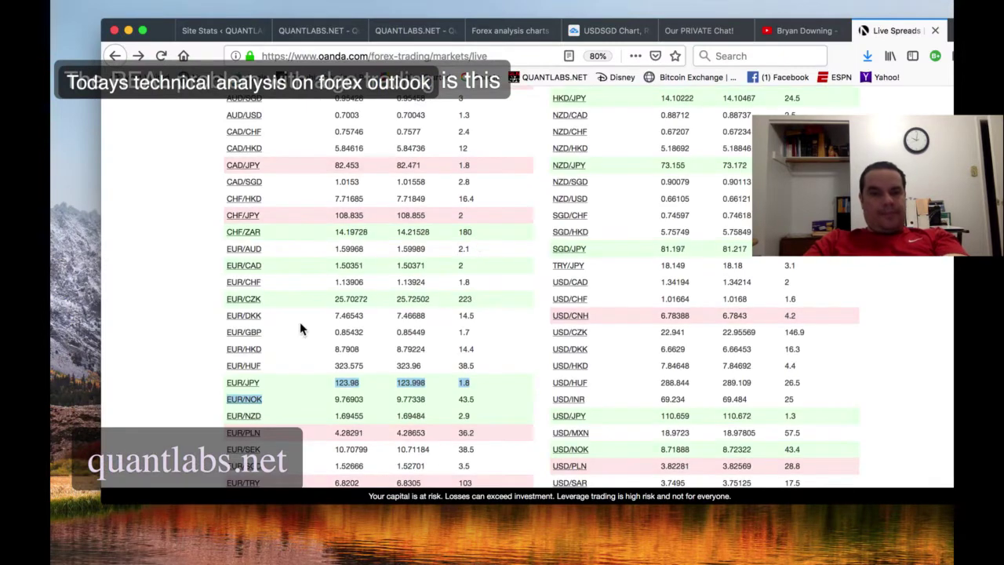
left_click_drag(255, 435, 305, 445)
left_click(306, 444)
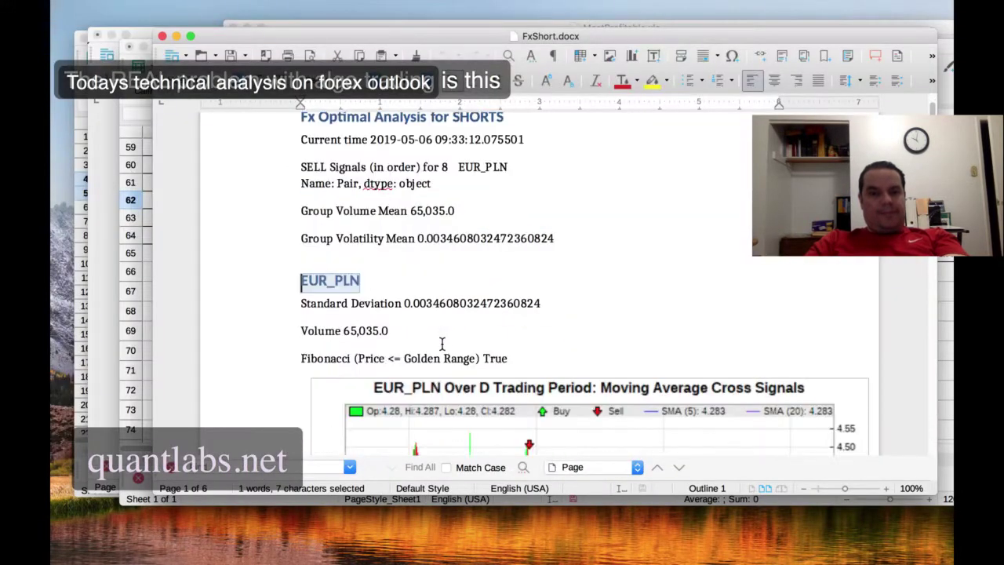
Step: Examine the EUR_PLN moving average cross, trendline and Fibonacci charts in FxShort.docx
scroll(442, 344, "down", 4)
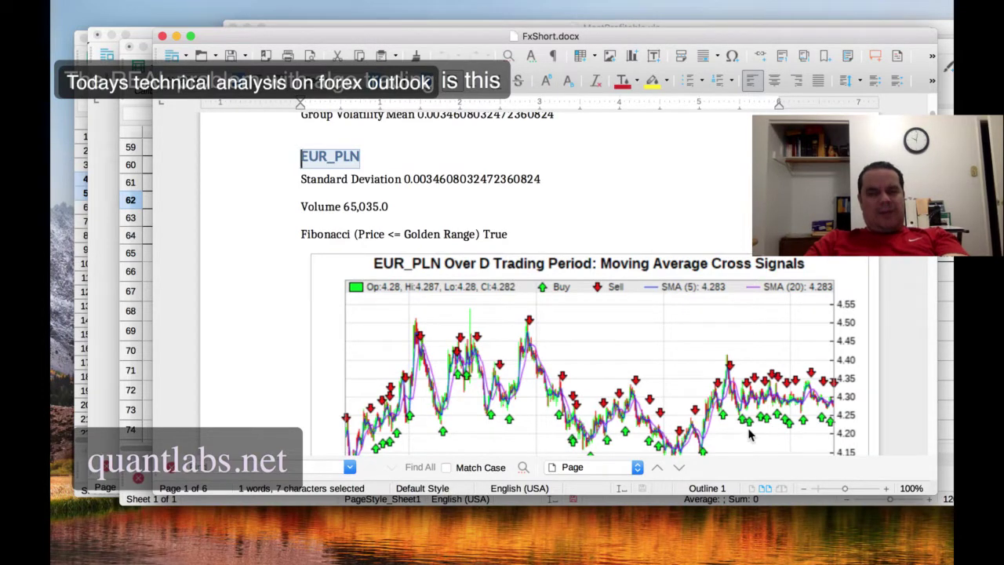
scroll(760, 435, "down", 5)
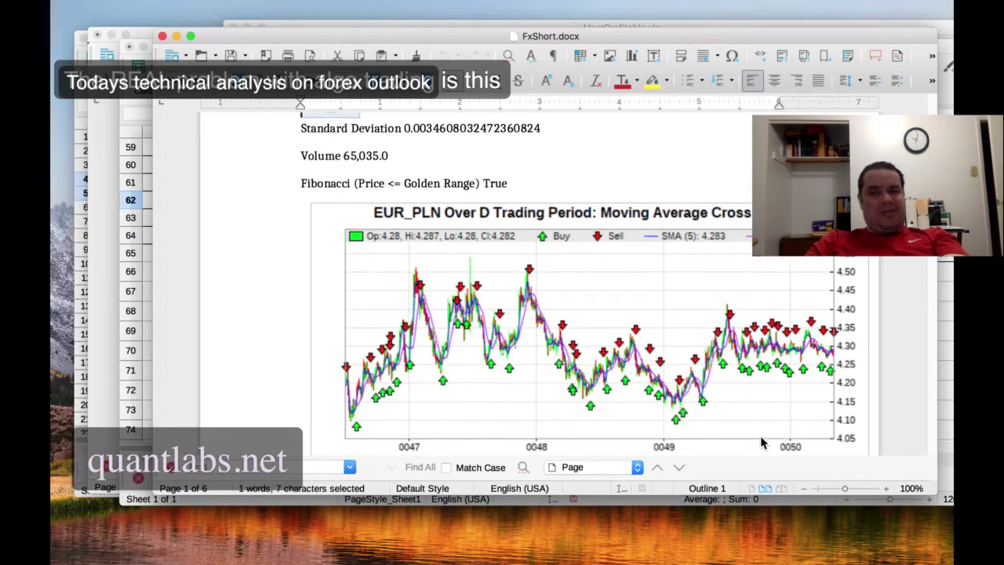
scroll(683, 418, "down", 20)
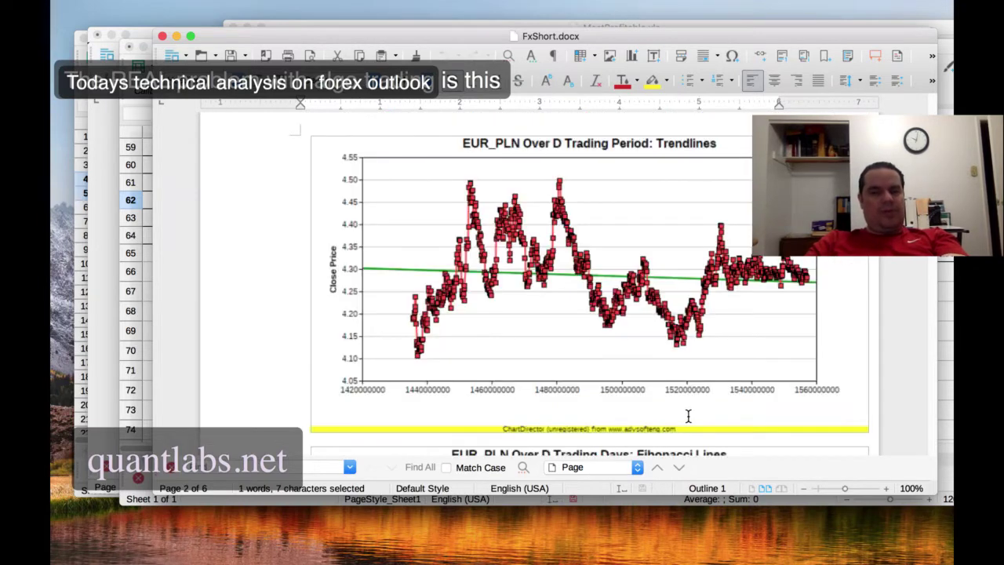
scroll(687, 415, "up", 10)
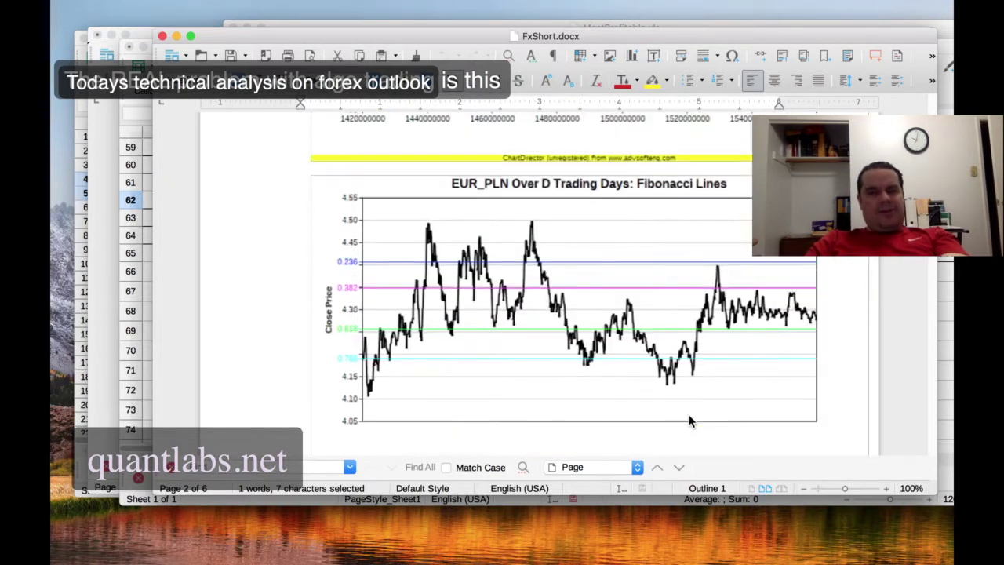
scroll(689, 415, "up", 2)
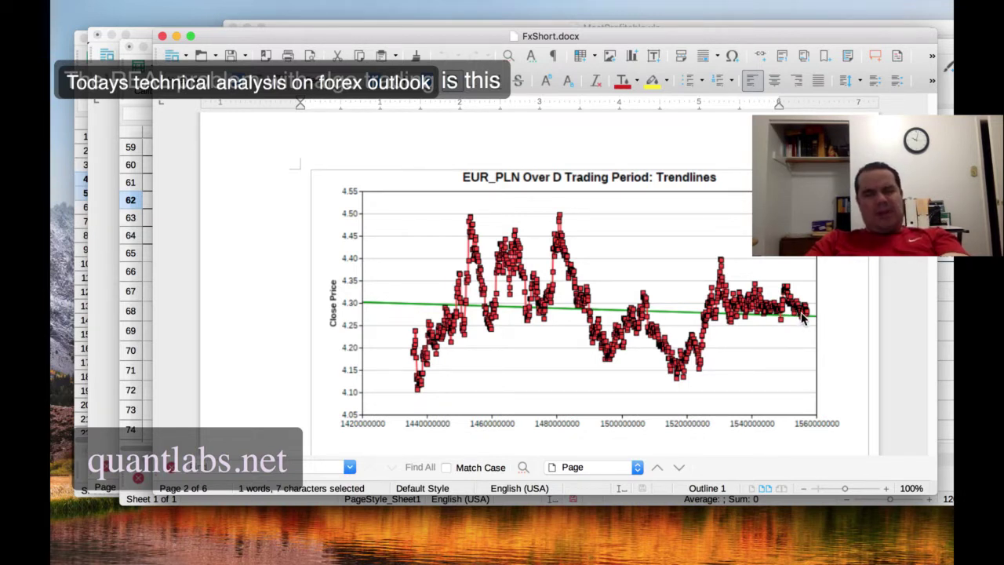
scroll(703, 361, "down", 3)
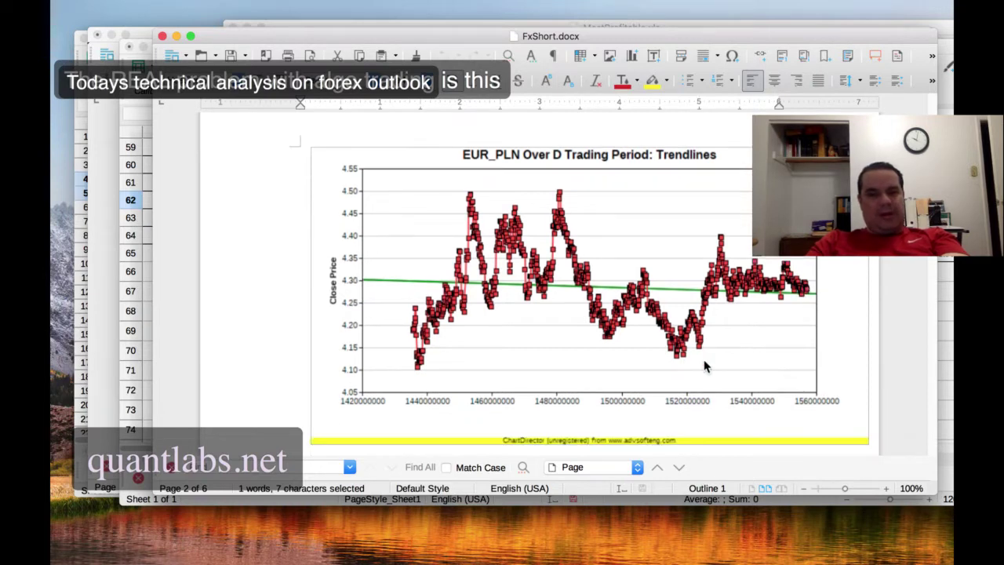
scroll(703, 361, "down", 10)
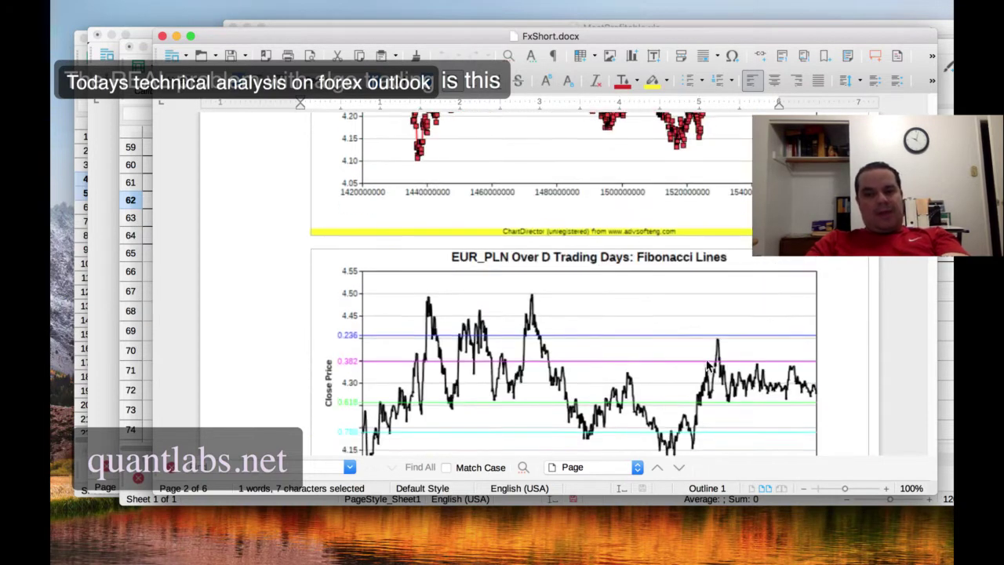
scroll(704, 365, "down", 1)
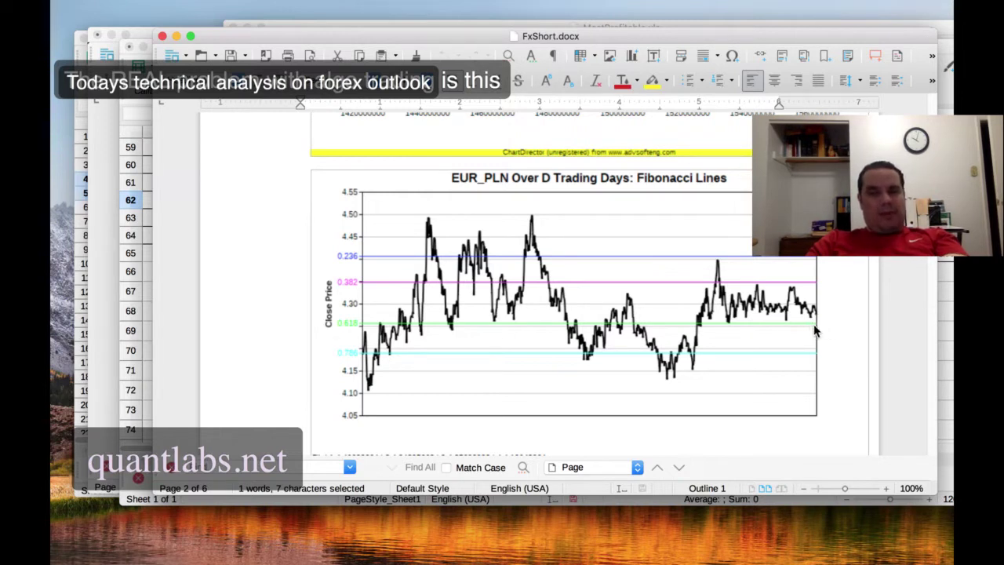
scroll(814, 331, "down", 3)
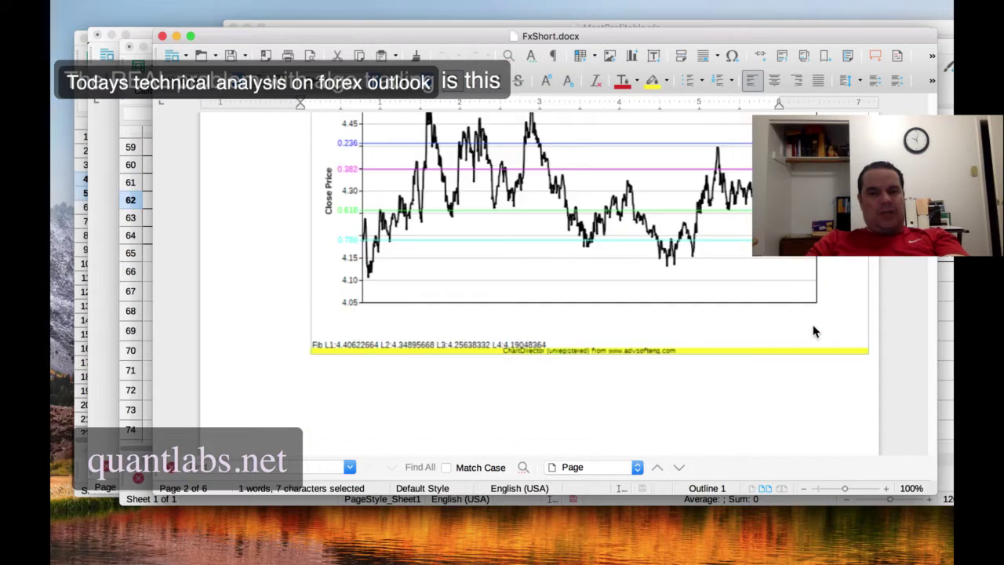
Step: Review the EUR_PLN returns histogram and highlight the two detected candle pattern entries below it
scroll(814, 331, "down", 10)
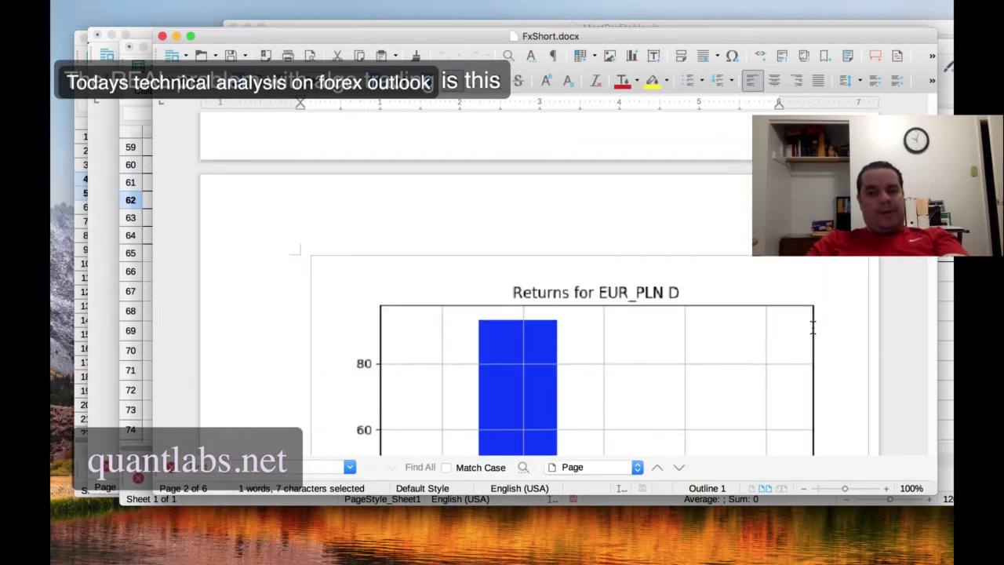
scroll(812, 328, "down", 5)
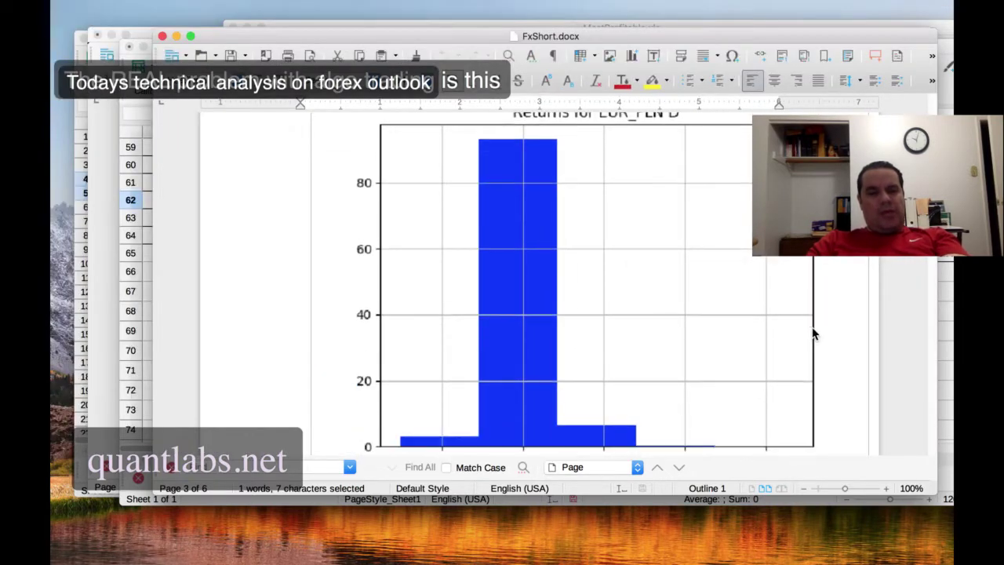
scroll(812, 333, "down", 2)
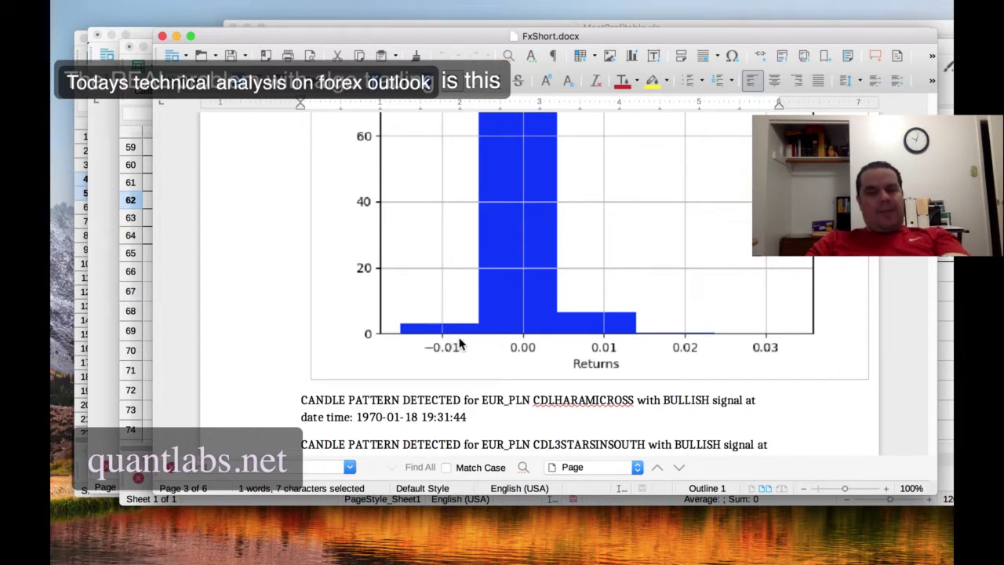
scroll(461, 342, "down", 3)
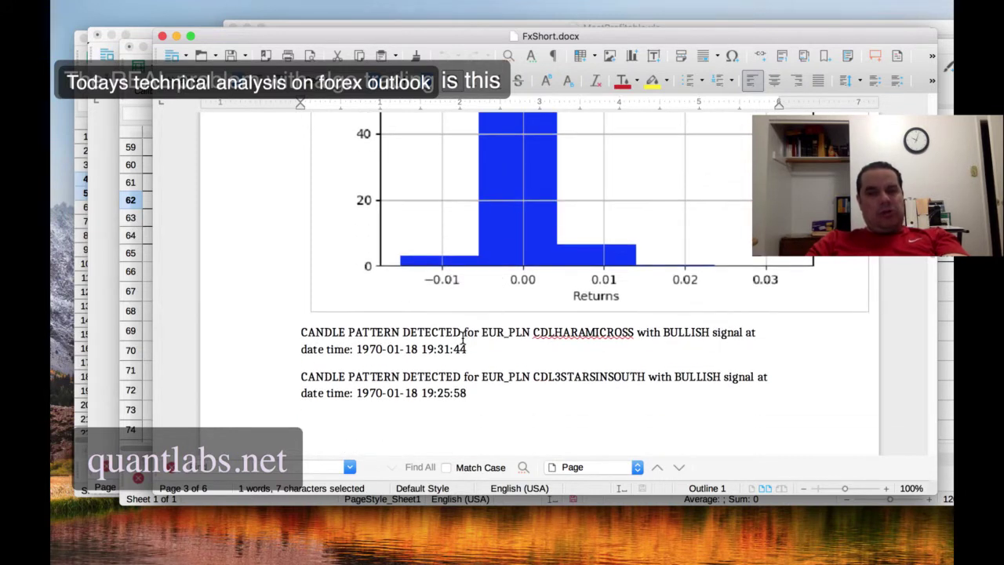
scroll(462, 338, "down", 1)
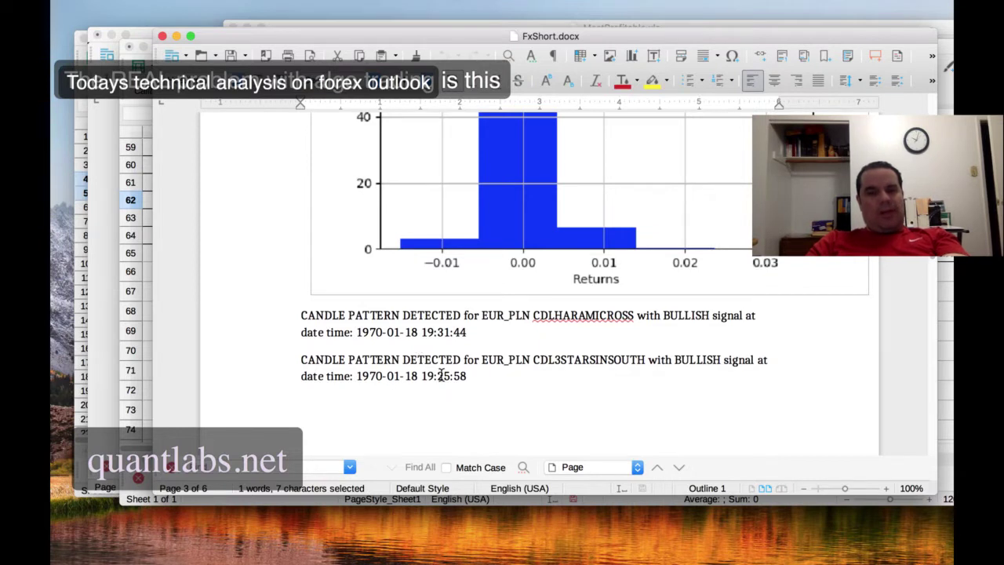
left_click_drag(475, 377, 301, 315)
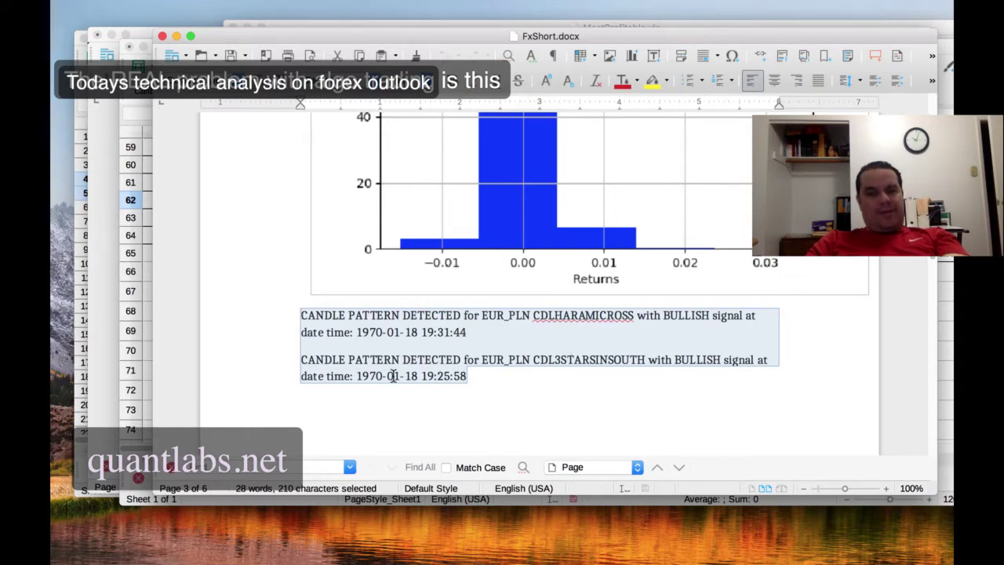
scroll(482, 382, "down", 3)
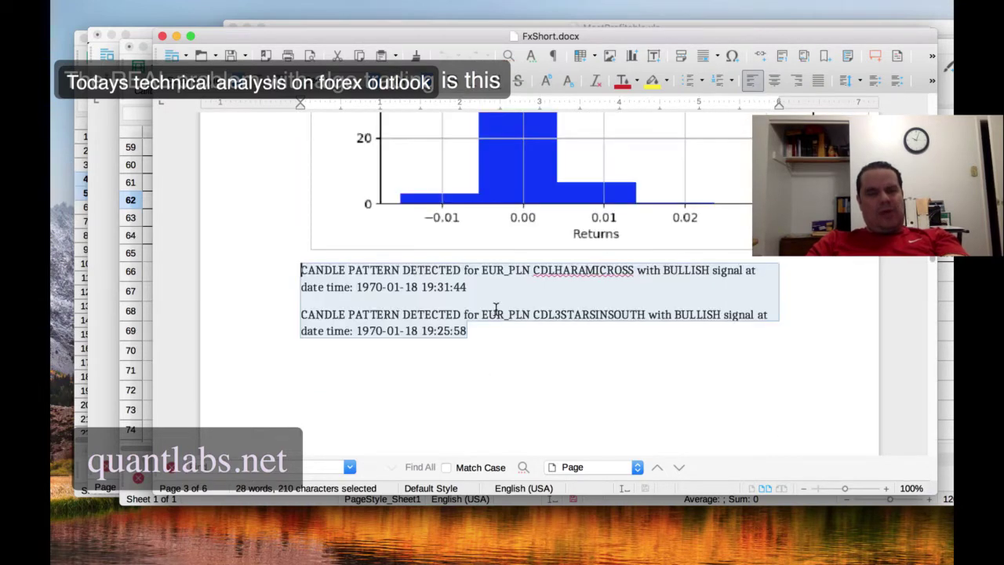
scroll(496, 308, "up", 5)
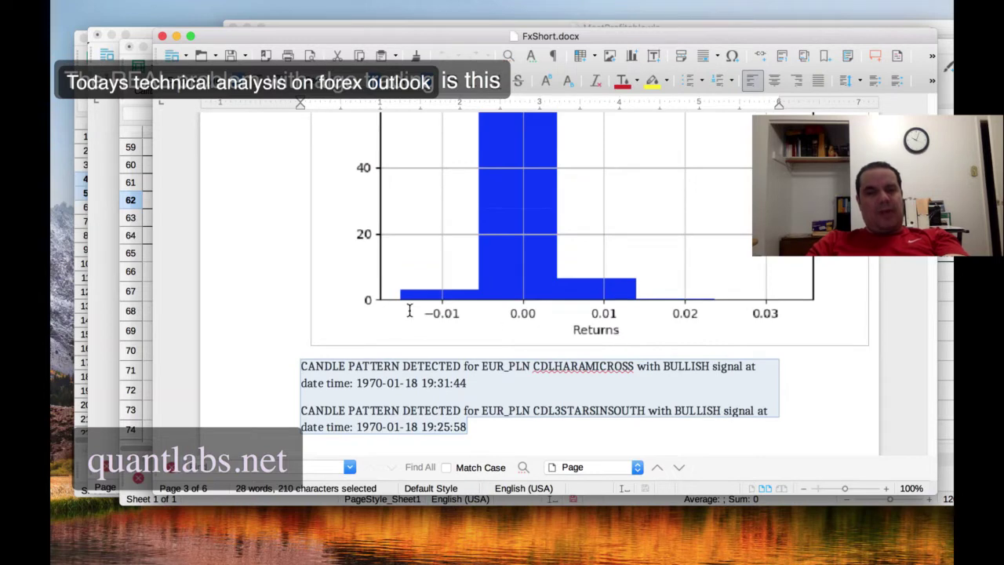
Step: Examine the EUR_PLN moving averages chart with lookback 180 and the shorter-lookback chart on the following page, including RSI and momentum
scroll(368, 359, "down", 10)
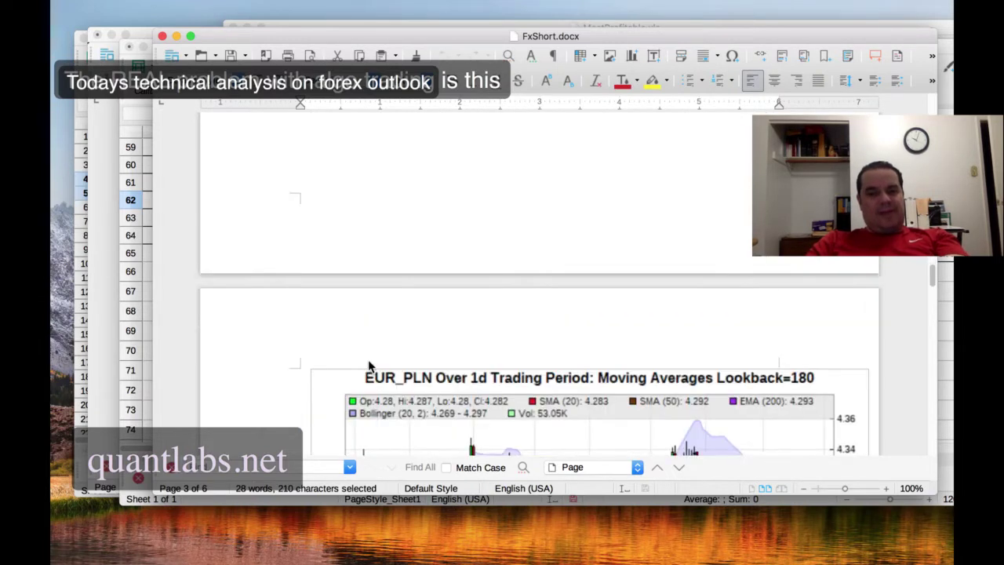
scroll(368, 361, "down", 12)
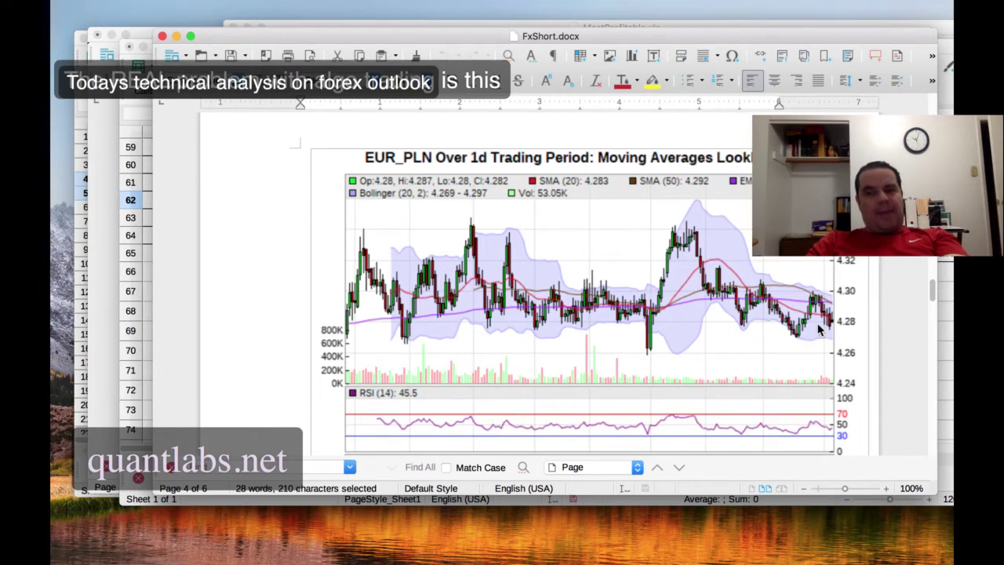
scroll(831, 336, "down", 6)
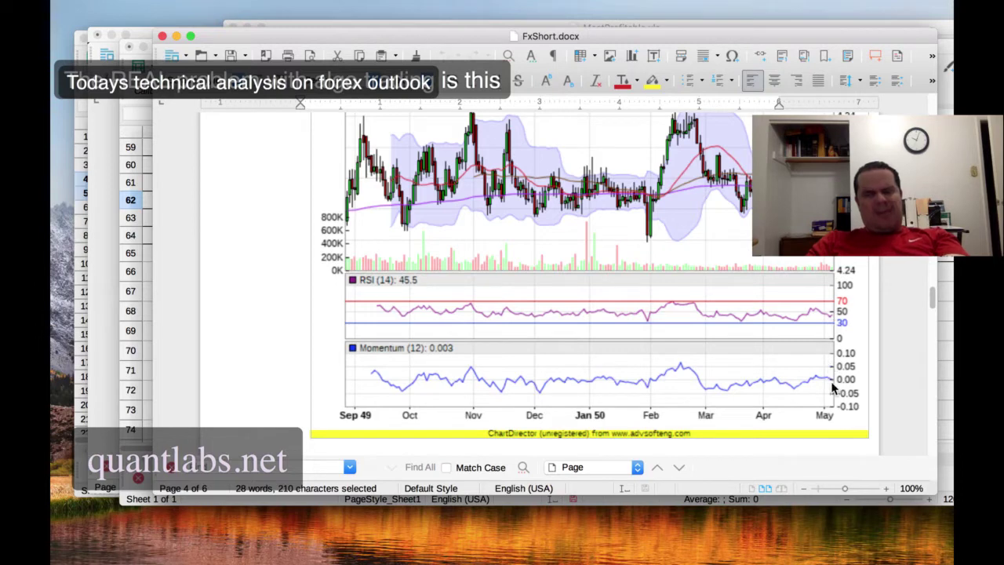
scroll(833, 381, "down", 15)
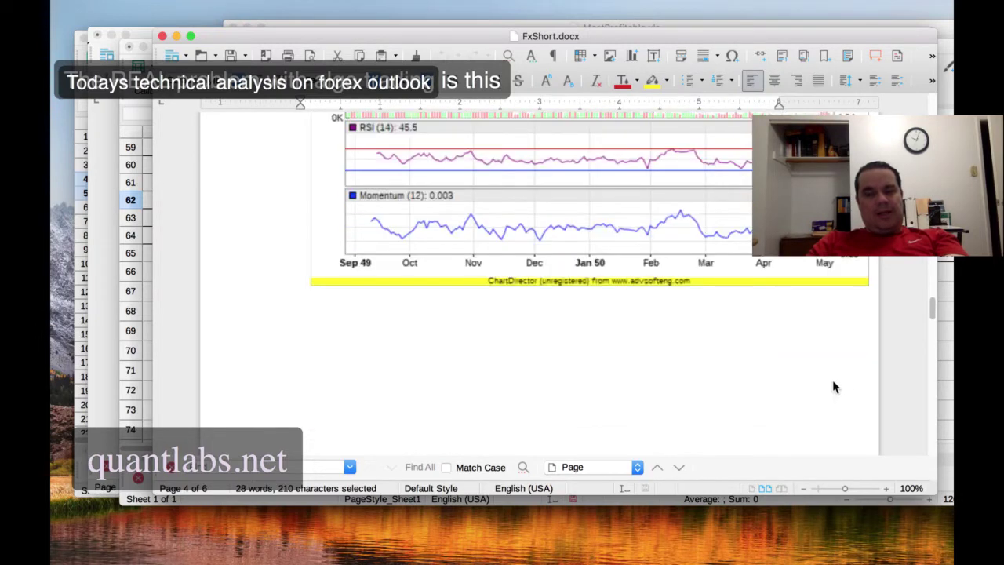
scroll(833, 381, "down", 20)
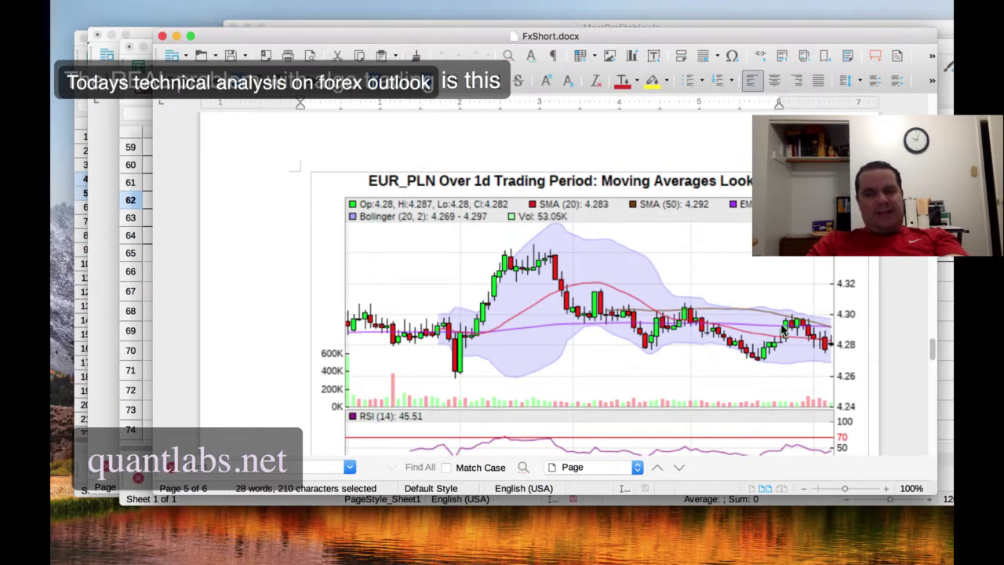
scroll(784, 331, "down", 10)
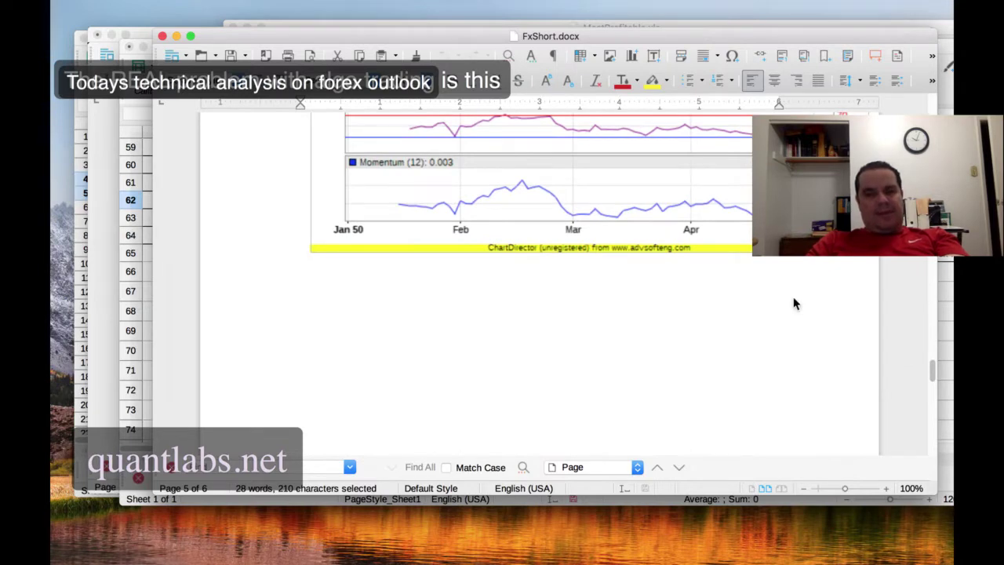
Step: Examine the recent candles, Bollinger bands, RSI and momentum on the last EUR_PLN moving averages chart in FxShort.docx
scroll(793, 302, "down", 10)
scroll(792, 297, "down", 5)
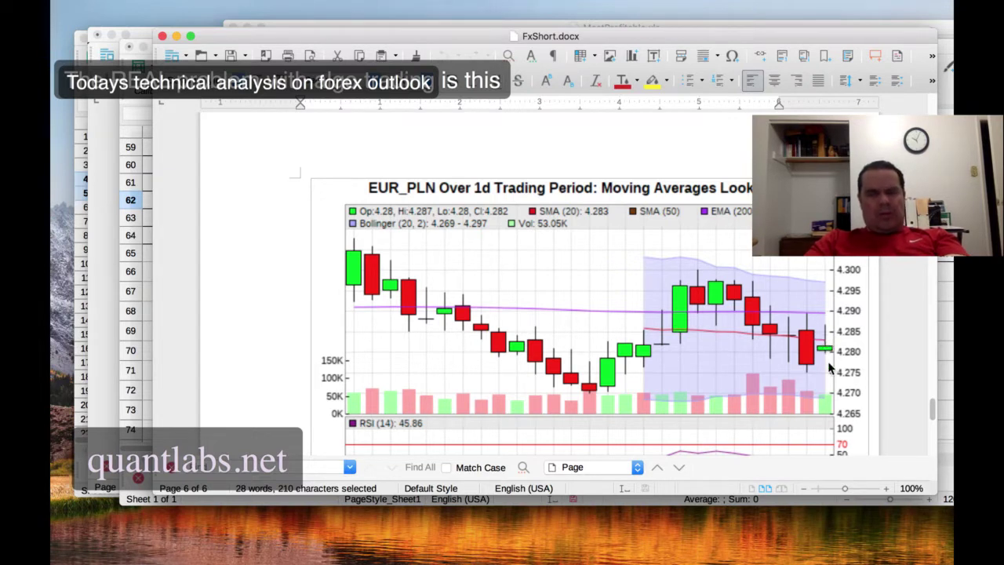
scroll(814, 394, "down", 4)
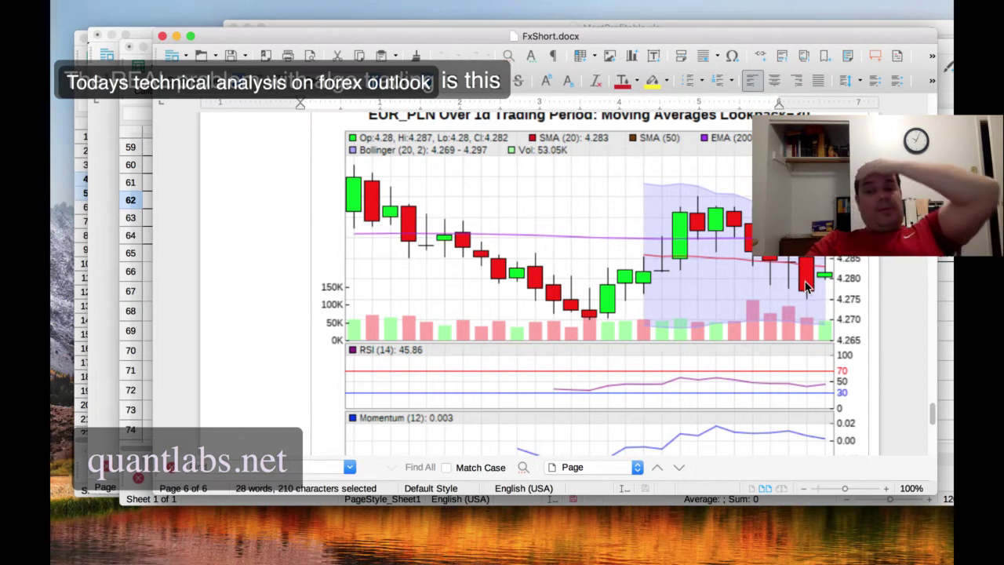
scroll(768, 398, "down", 2)
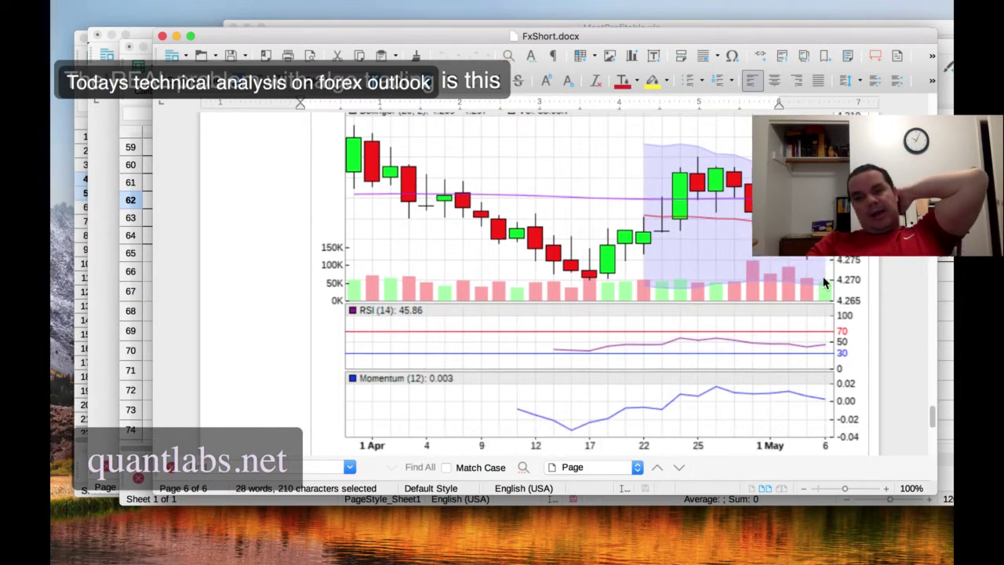
scroll(818, 262, "down", 1)
scroll(788, 290, "down", 4)
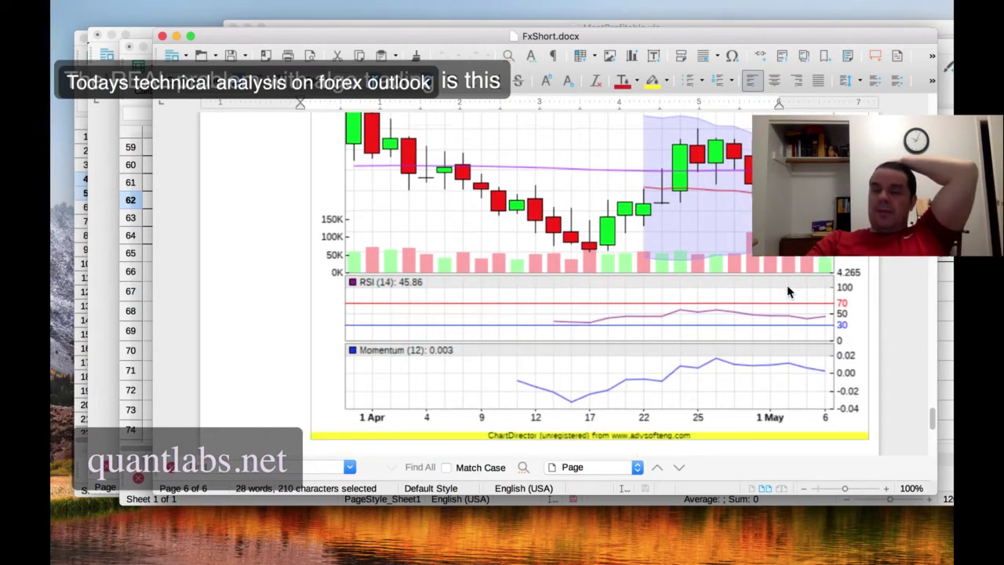
scroll(788, 291, "down", 3)
scroll(788, 292, "down", 6)
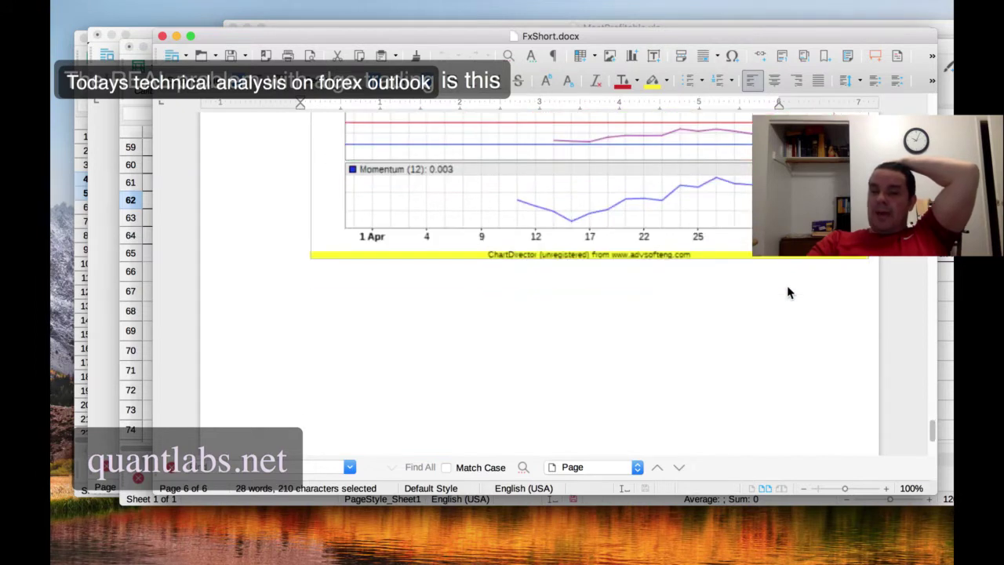
scroll(787, 287, "up", 15)
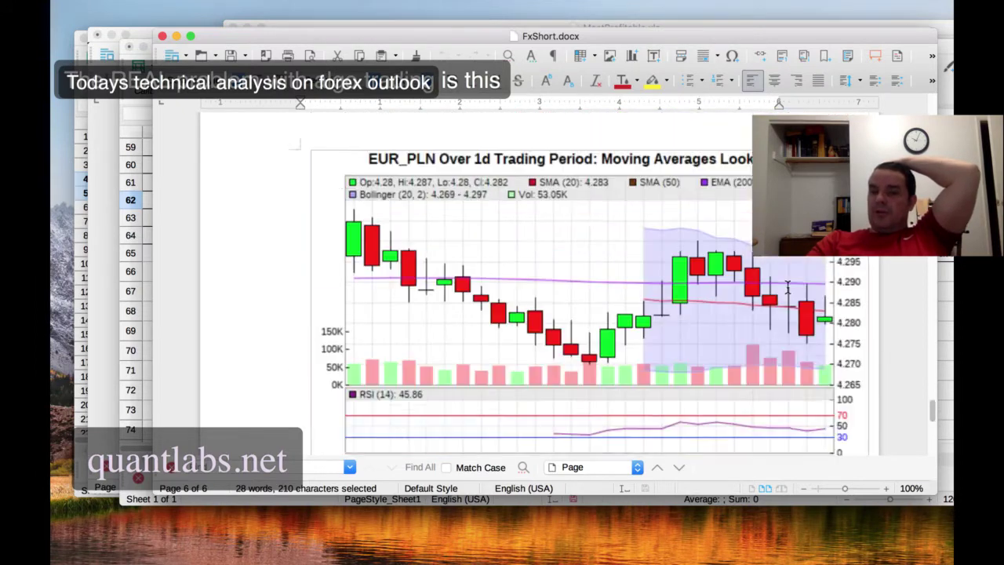
scroll(667, 258, "up", 8)
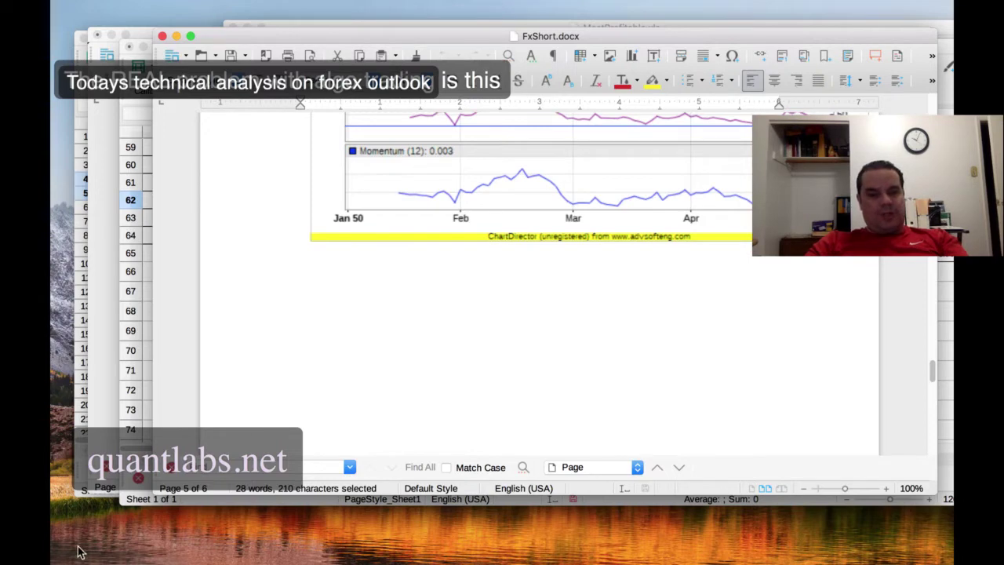
Step: Open FxLong.docx from the report_data_fx(2) folder with LibreOffice
key("super+h")
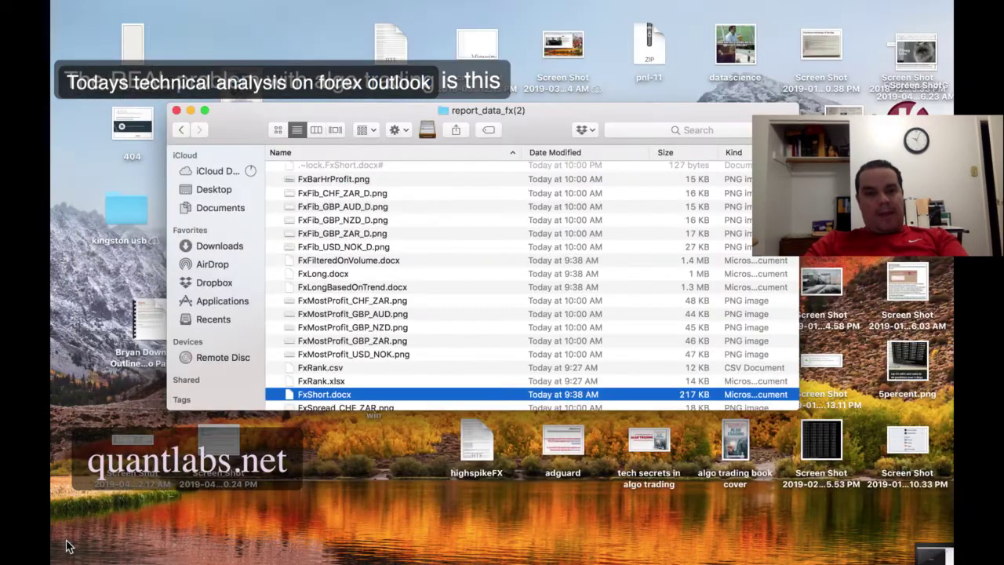
left_click(338, 274)
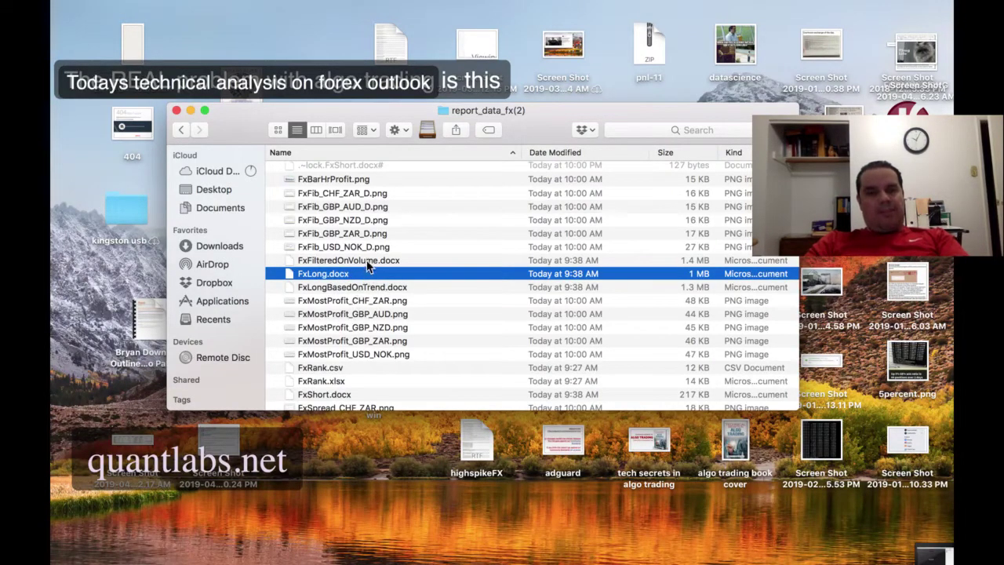
left_click(366, 290)
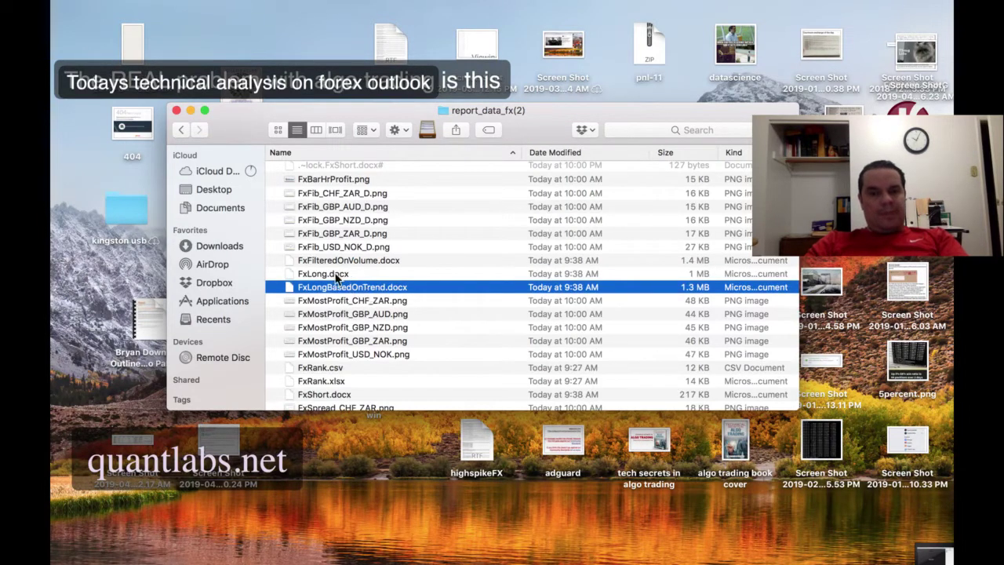
left_click(335, 273)
right_click(339, 275)
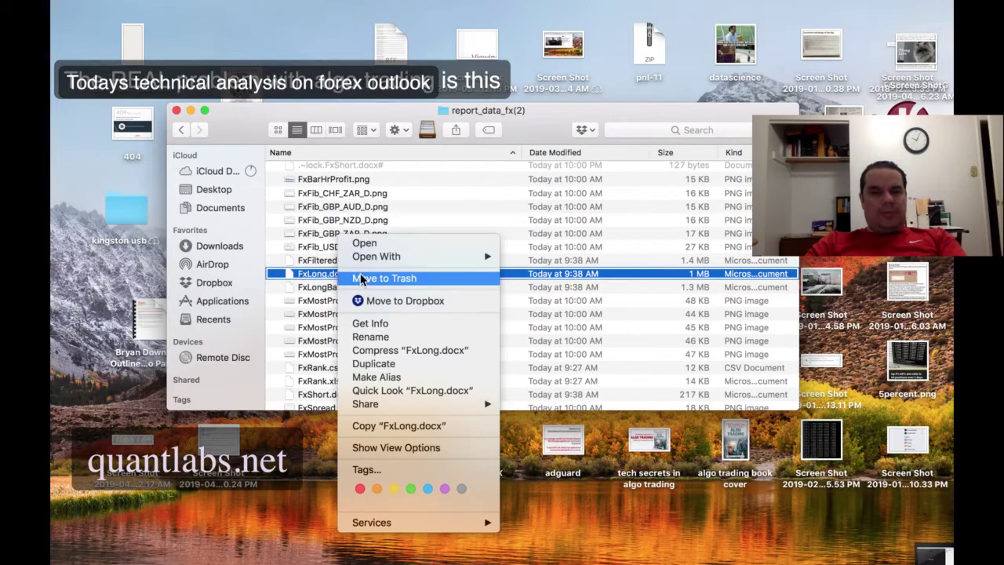
mouse_move(494, 264)
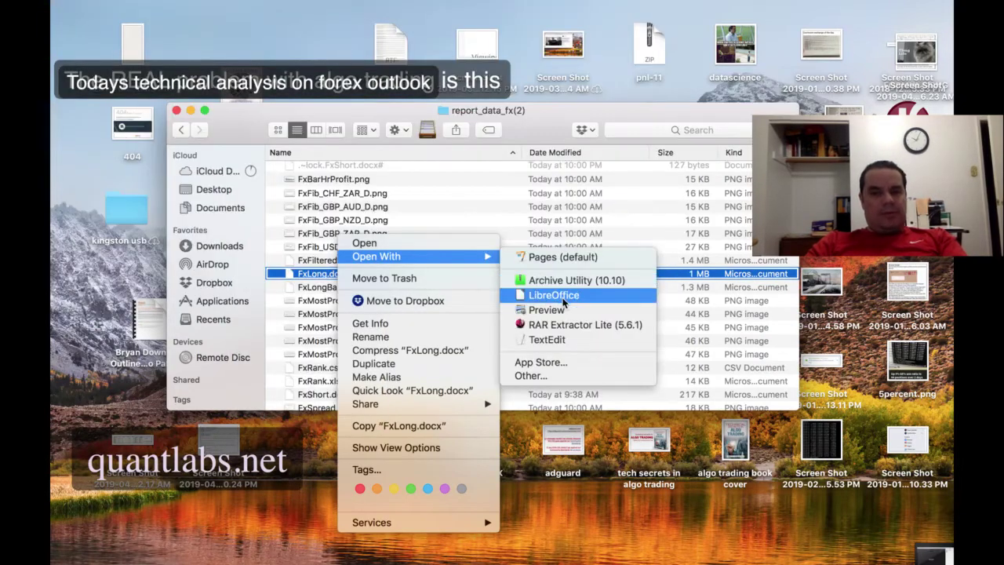
left_click(561, 296)
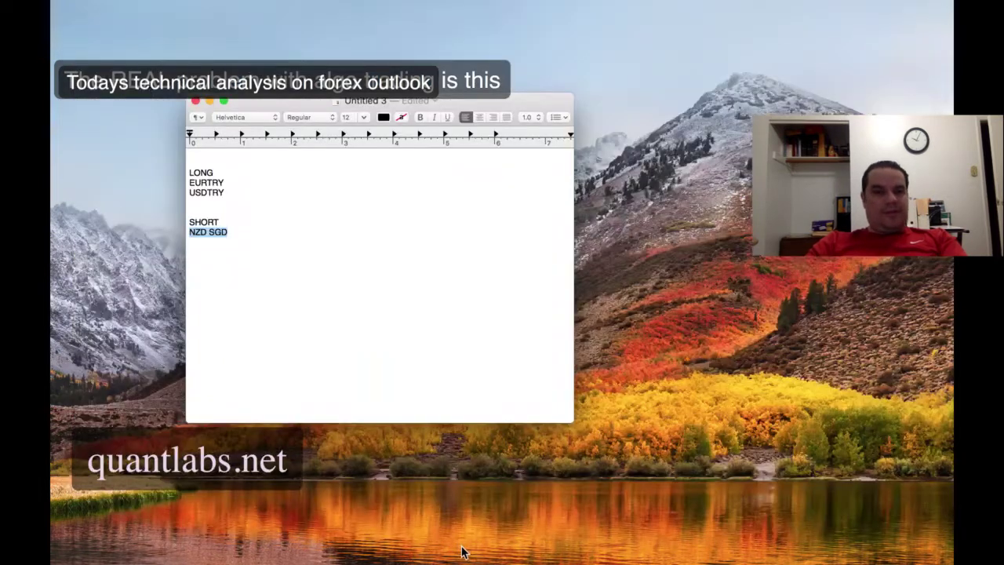
Step: Highlight the EURTRY and USDTRY entries under LONG in the TextEdit note
left_click_drag(241, 193, 192, 185)
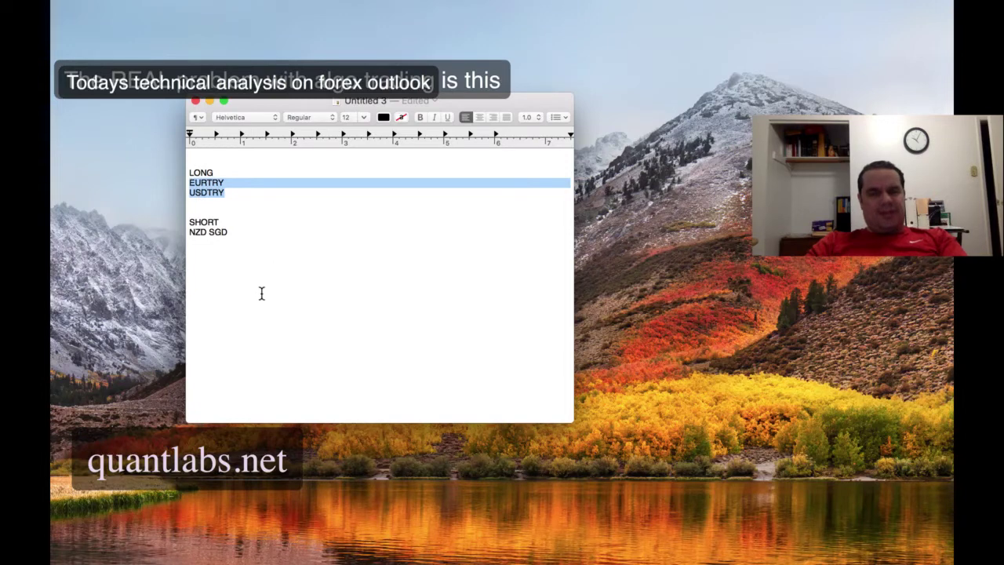
left_click(229, 194)
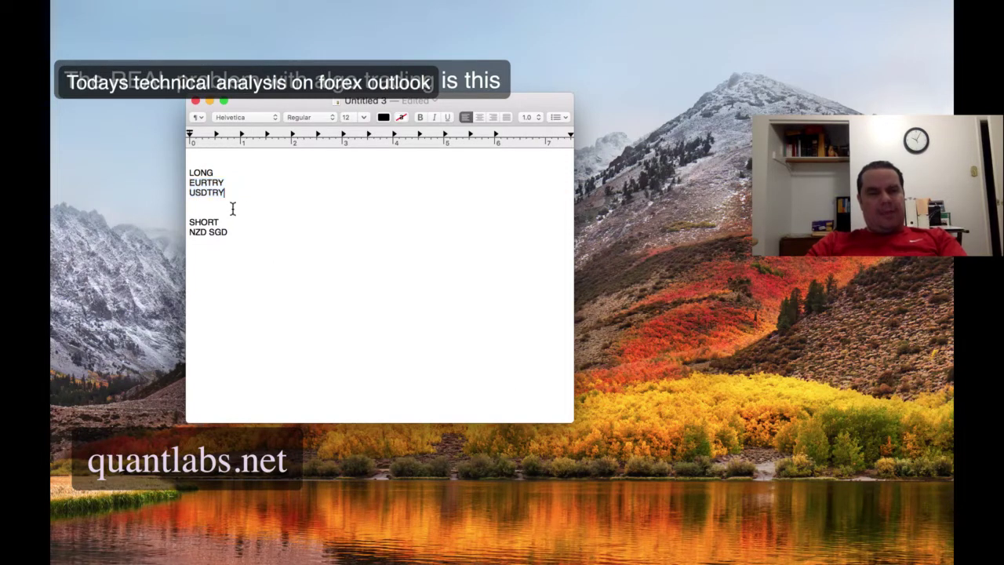
left_click_drag(229, 195, 191, 185)
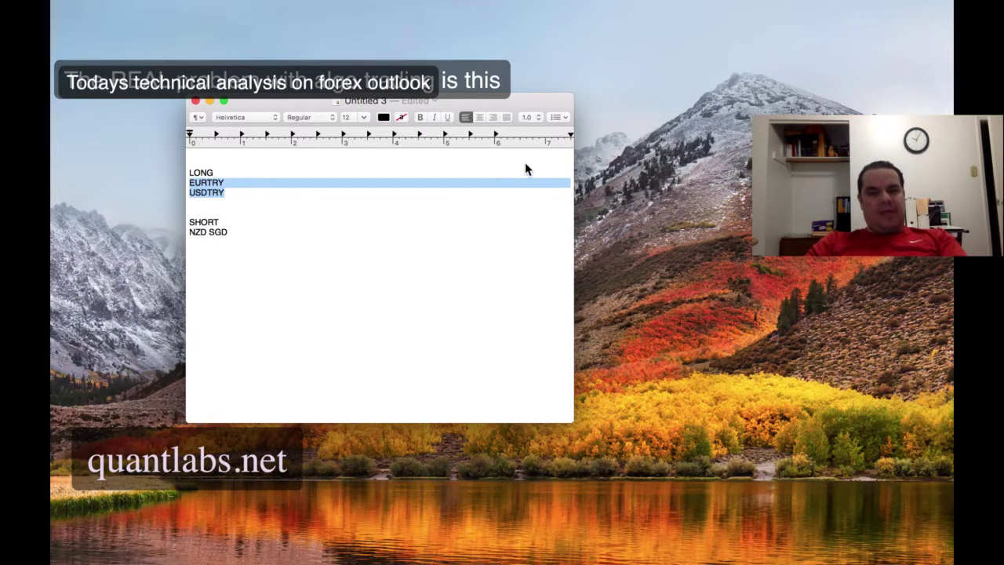
Step: Switch to FxLong.docx in LibreOffice, highlight the LONGS analysis heading and read the list of buy signal pairs
key("super+Tab")
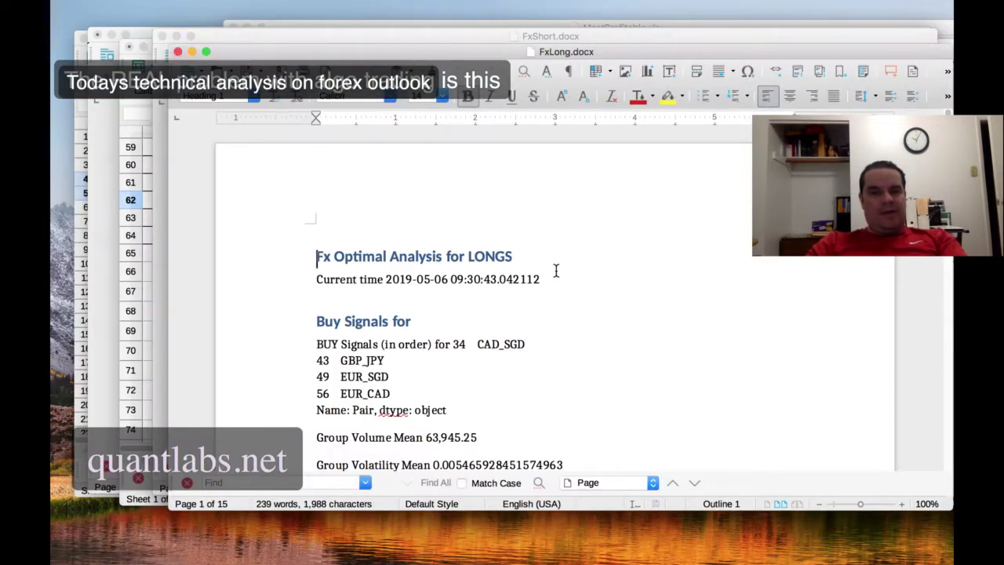
key("shift+End")
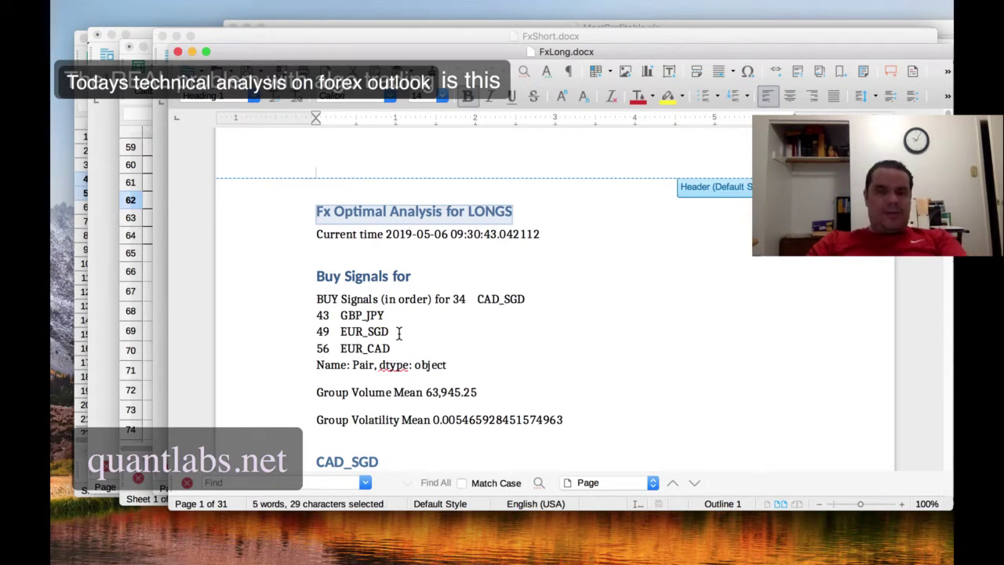
scroll(345, 353, "down", 1)
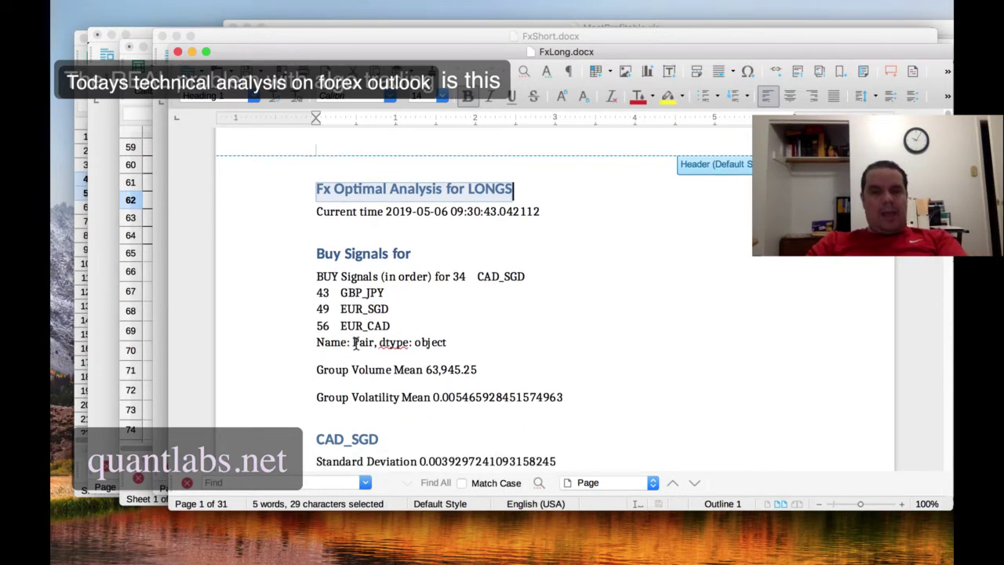
scroll(390, 325, "down", 10)
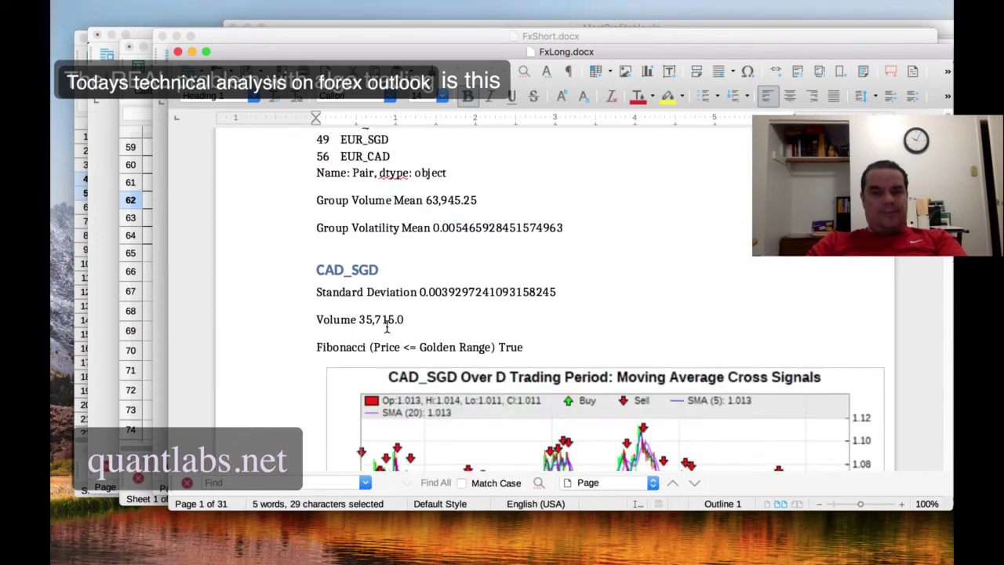
Step: Examine the CAD_SGD moving average cross, trendline and Fibonacci charts in FxLong.docx
scroll(776, 399, "up", 1)
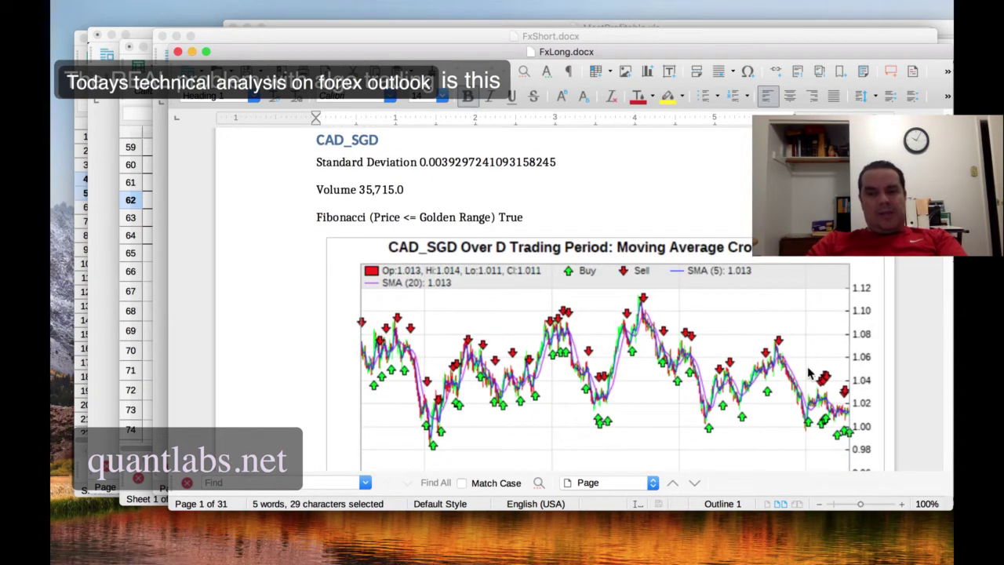
scroll(832, 416, "down", 6)
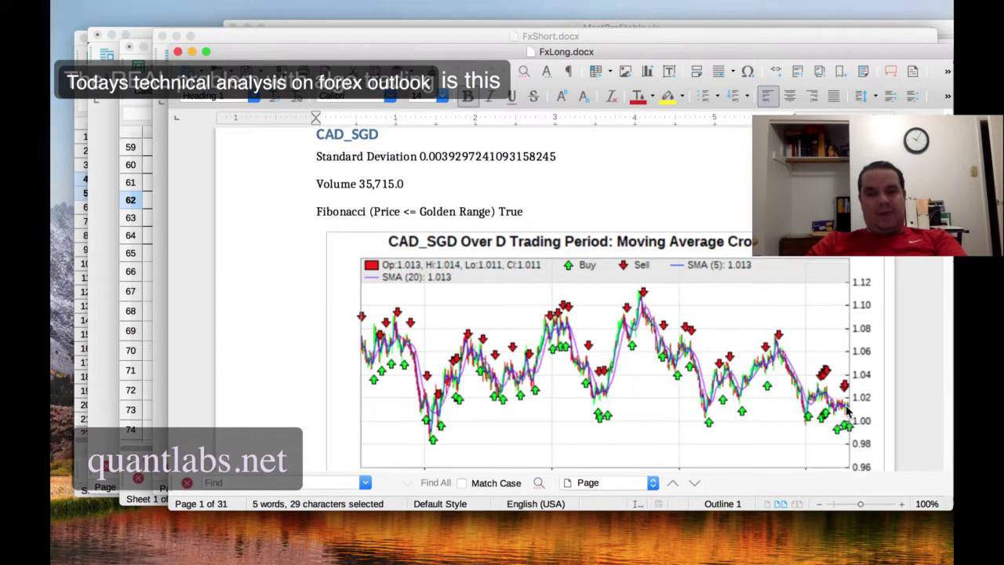
scroll(795, 390, "down", 15)
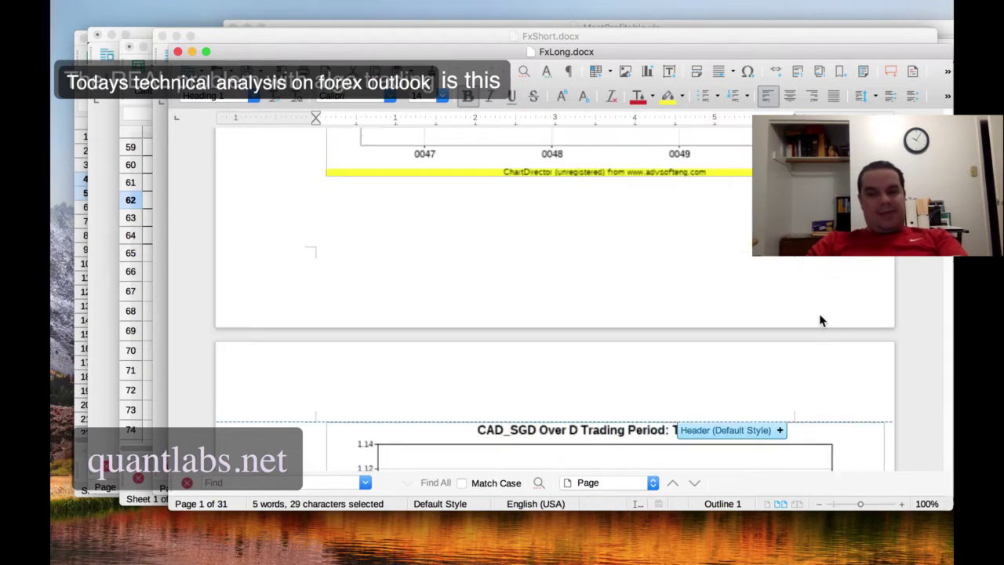
scroll(502, 306, "down", 3)
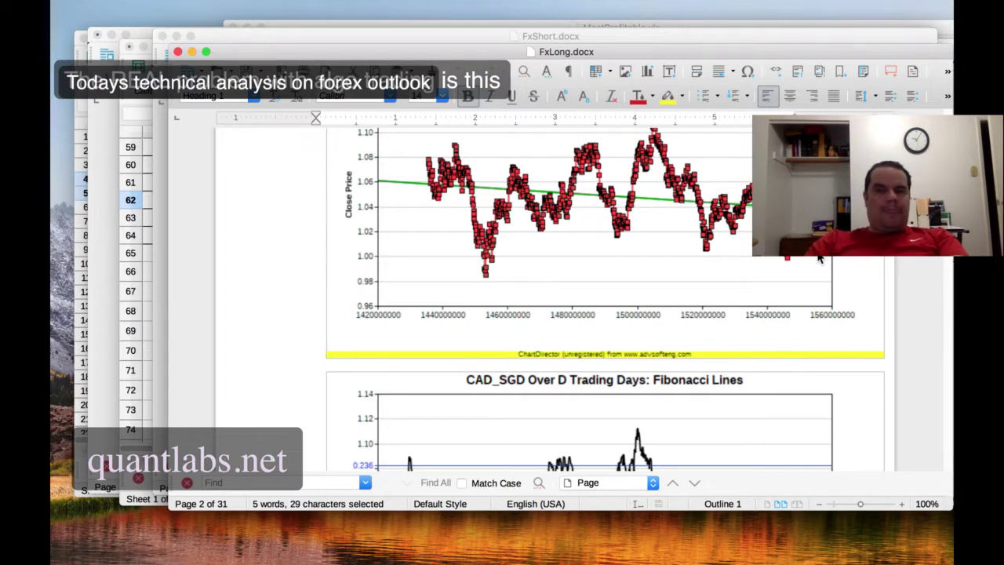
scroll(817, 261, "up", 18)
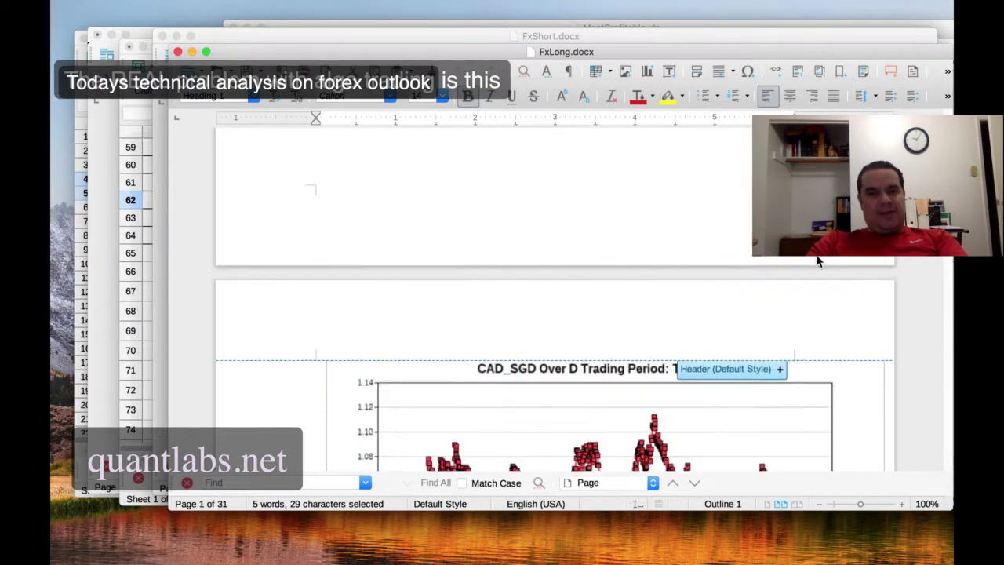
scroll(816, 260, "down", 6)
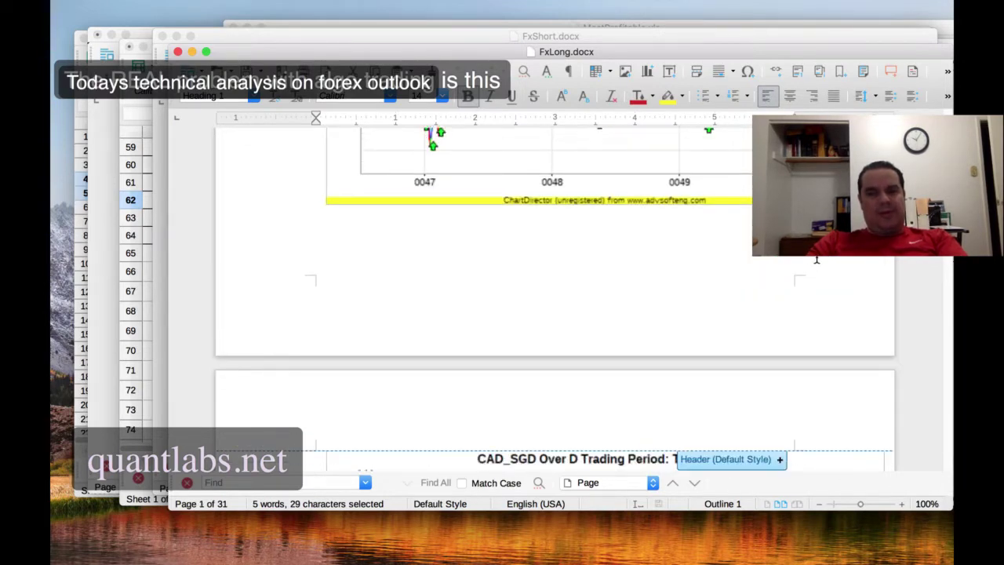
scroll(708, 265, "down", 6)
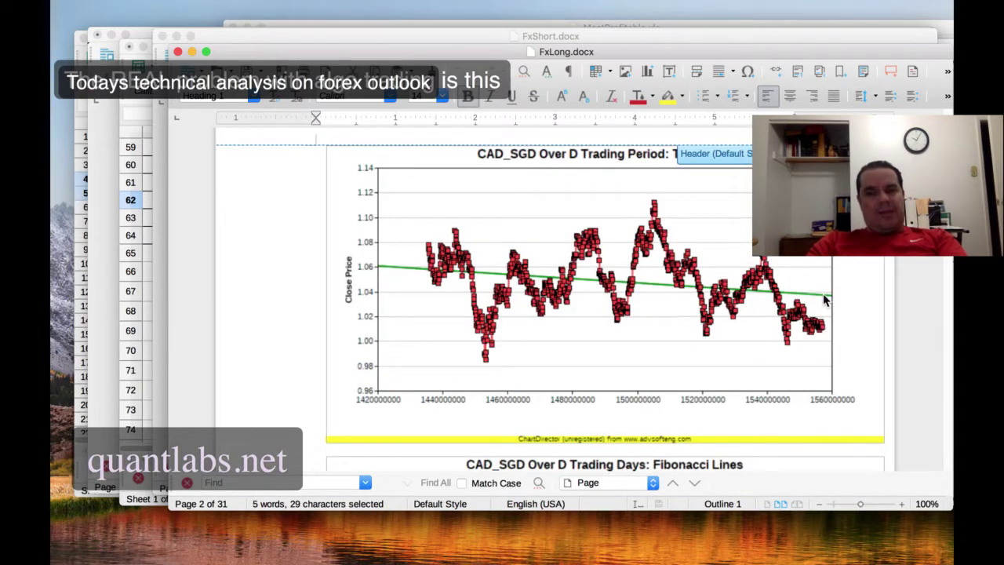
scroll(708, 352, "down", 8)
scroll(708, 352, "up", 9)
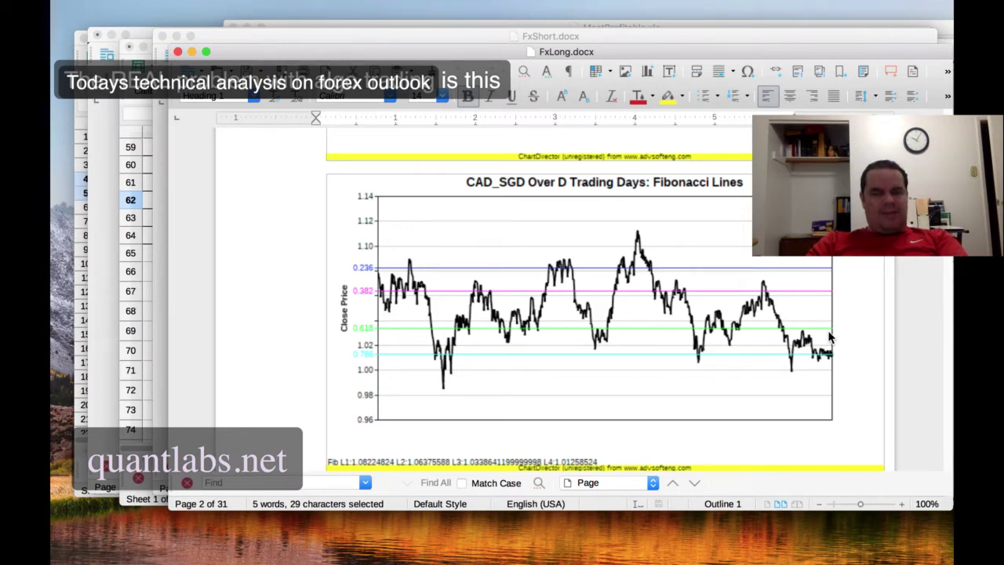
scroll(814, 364, "down", 8)
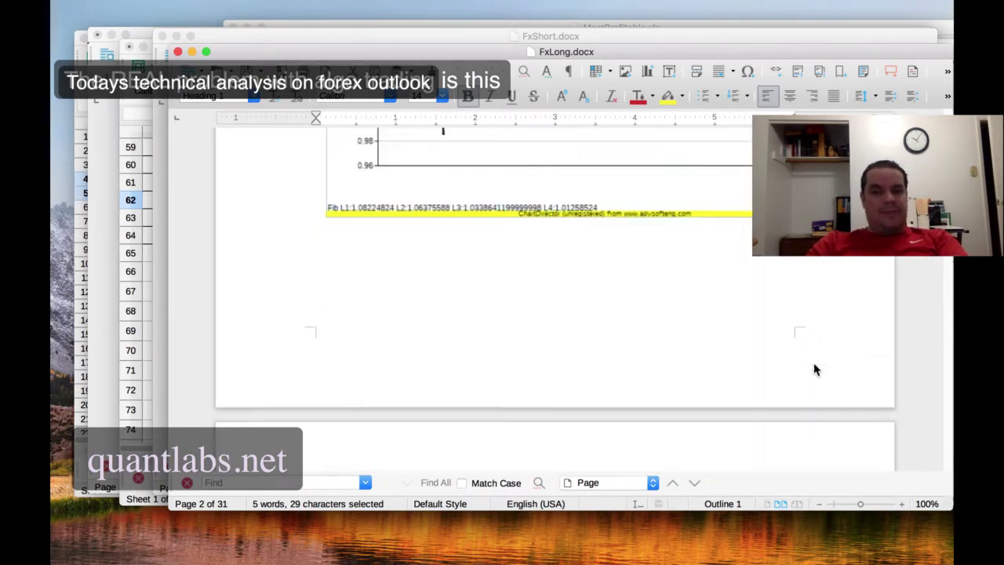
Step: Examine the CAD_SGD returns histogram and the detected Bullish Gartley harmonic pattern note in FxLong.docx
scroll(813, 369, "down", 1)
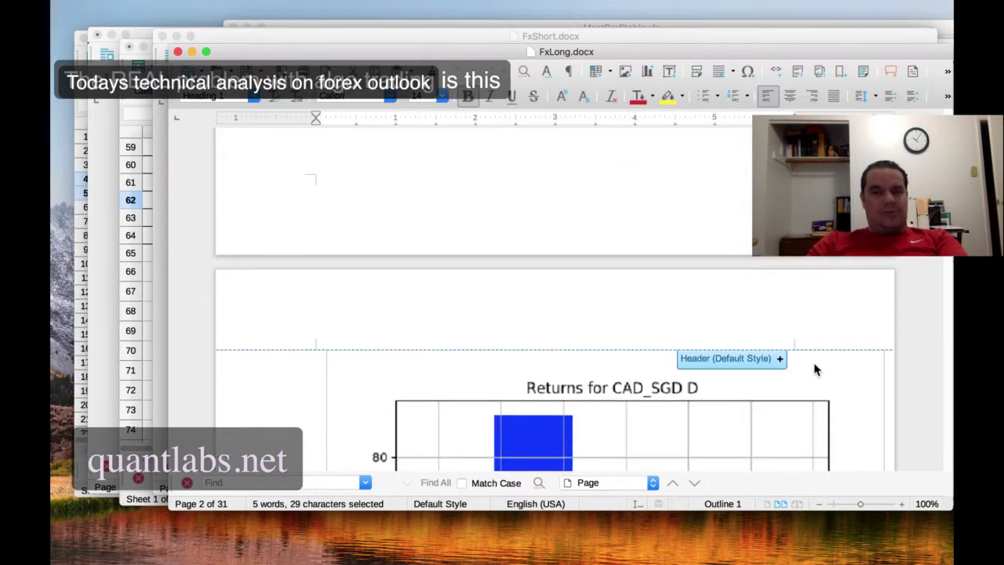
scroll(815, 369, "down", 1)
scroll(815, 369, "down", 8)
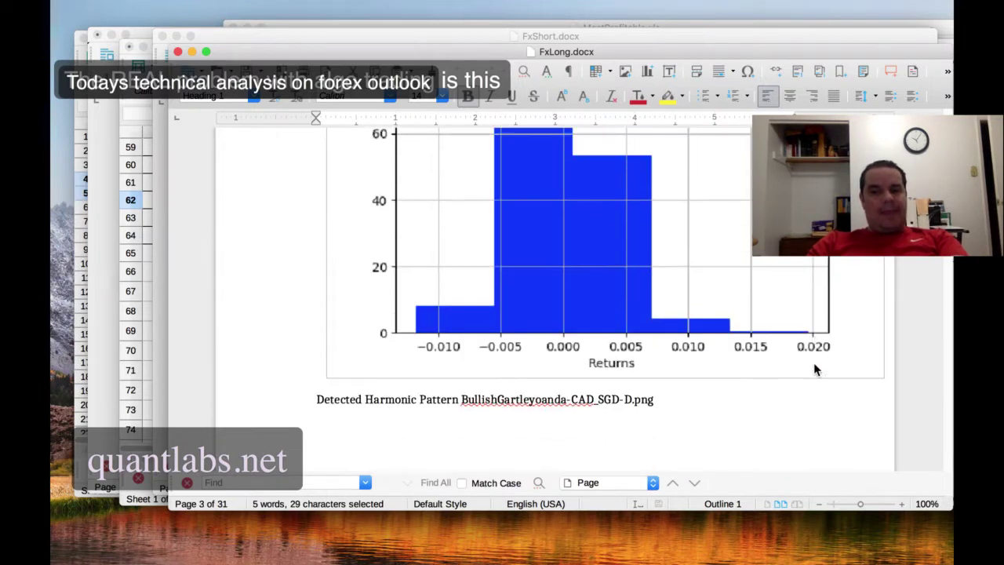
scroll(813, 369, "down", 2)
scroll(765, 375, "up", 1)
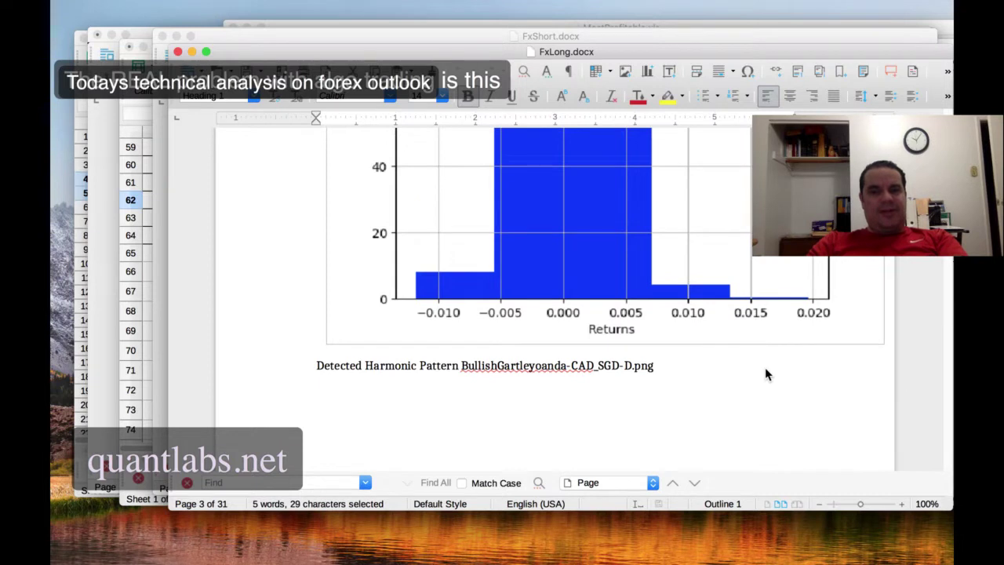
scroll(765, 375, "up", 3)
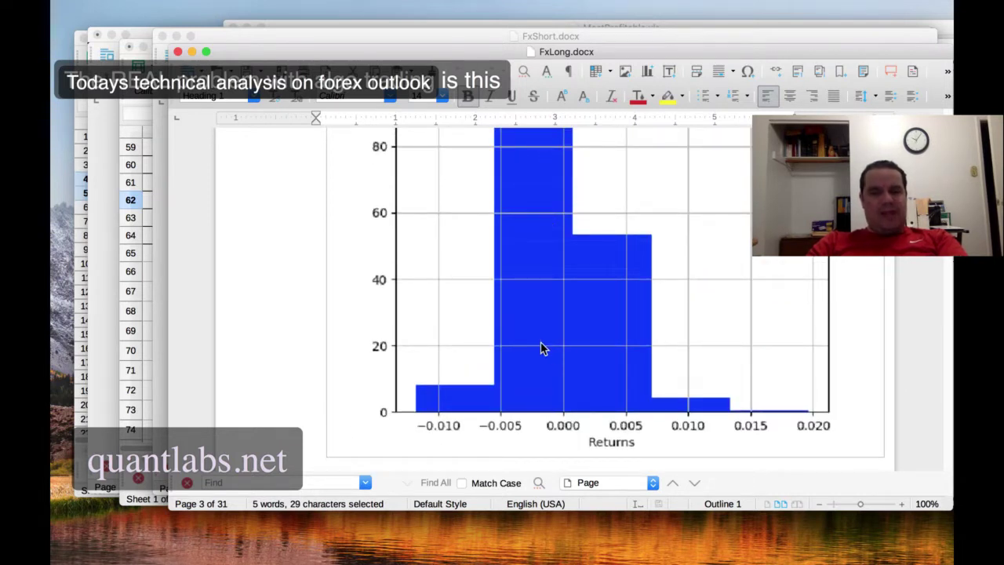
scroll(546, 357, "down", 5)
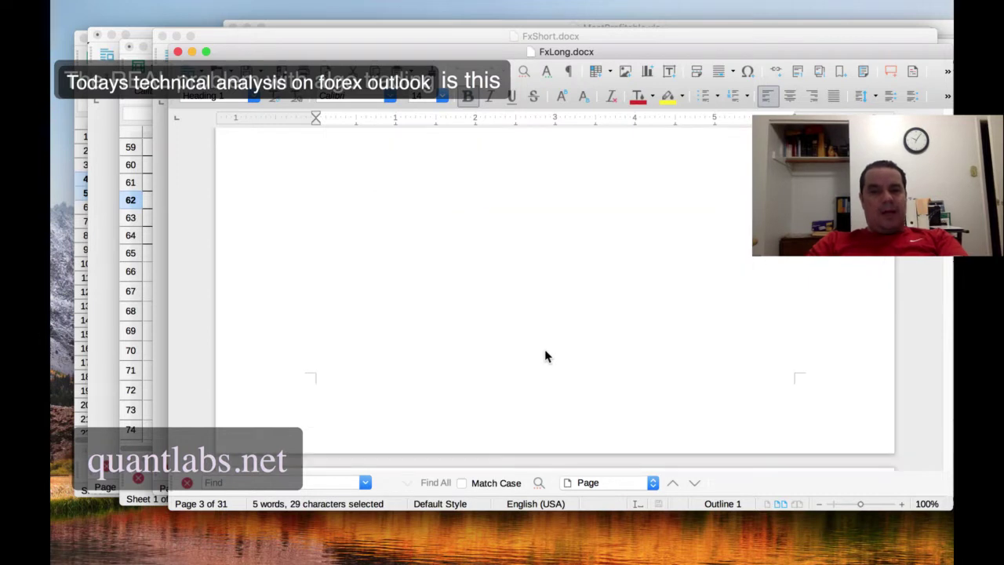
scroll(544, 350, "up", 3)
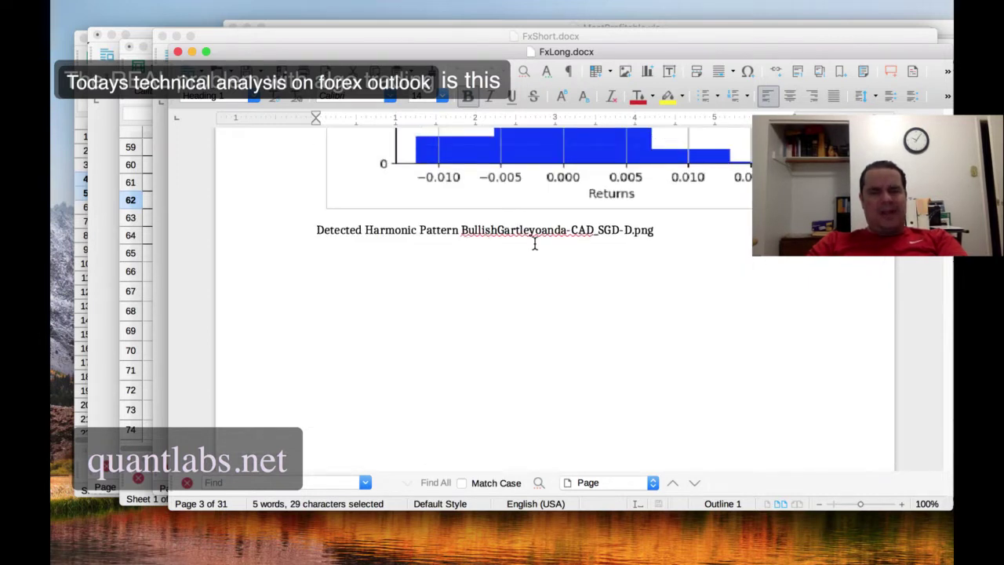
scroll(534, 245, "down", 1)
scroll(534, 246, "down", 5)
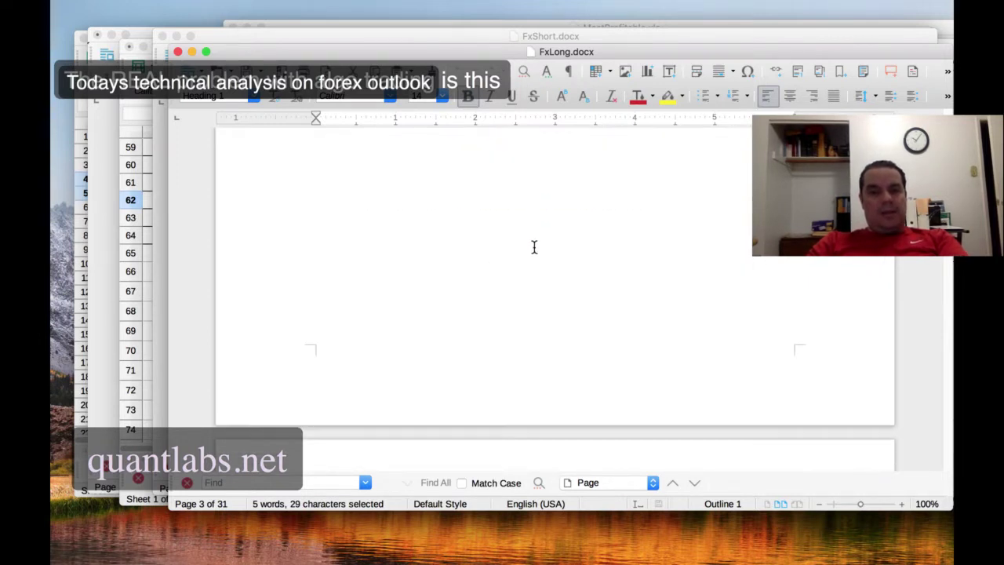
Step: Review the CAD_SGD Bullish Gartley chart and the detected Bearish Crab pattern note below it
scroll(534, 247, "down", 15)
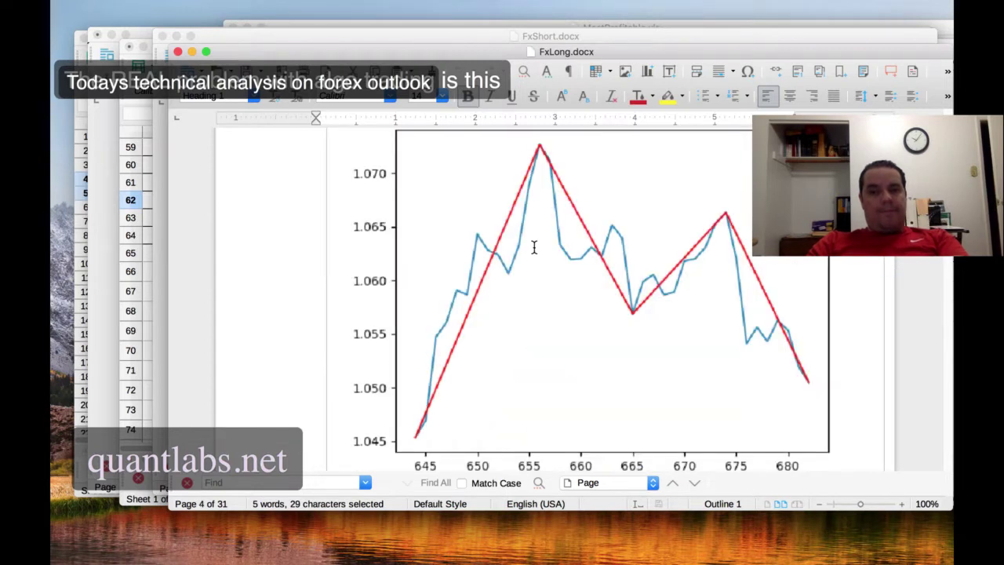
scroll(533, 247, "up", 3)
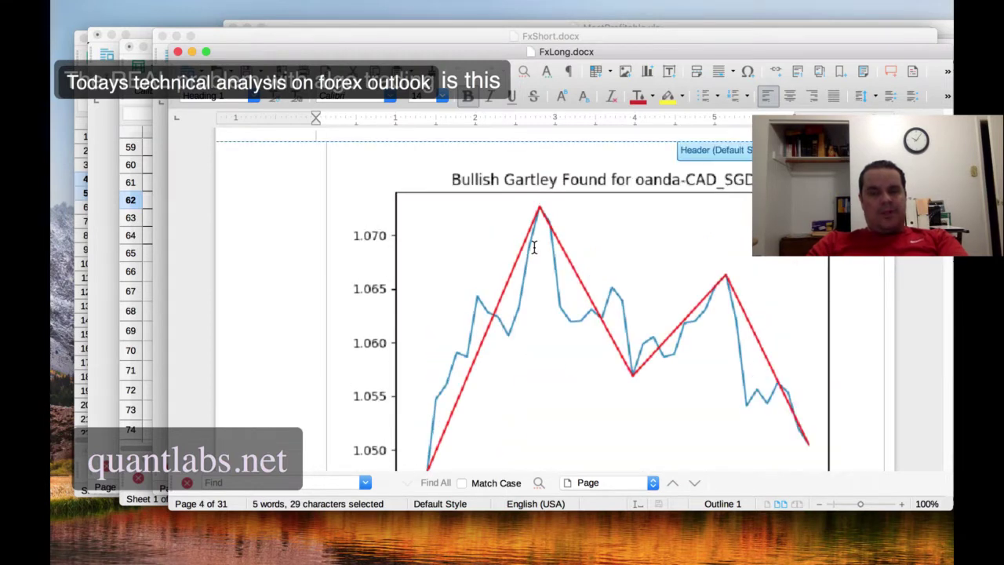
scroll(533, 247, "down", 10)
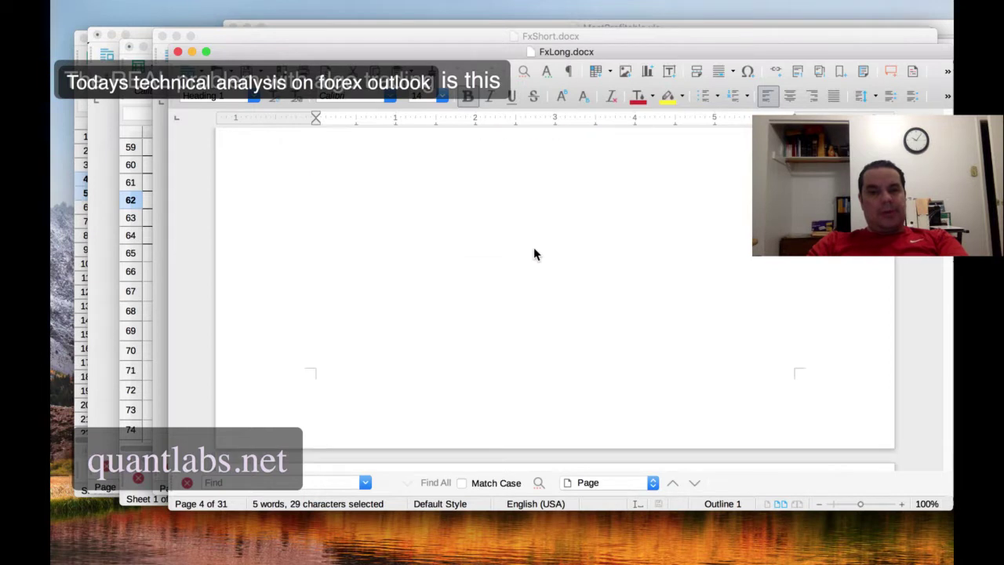
scroll(533, 247, "up", 5)
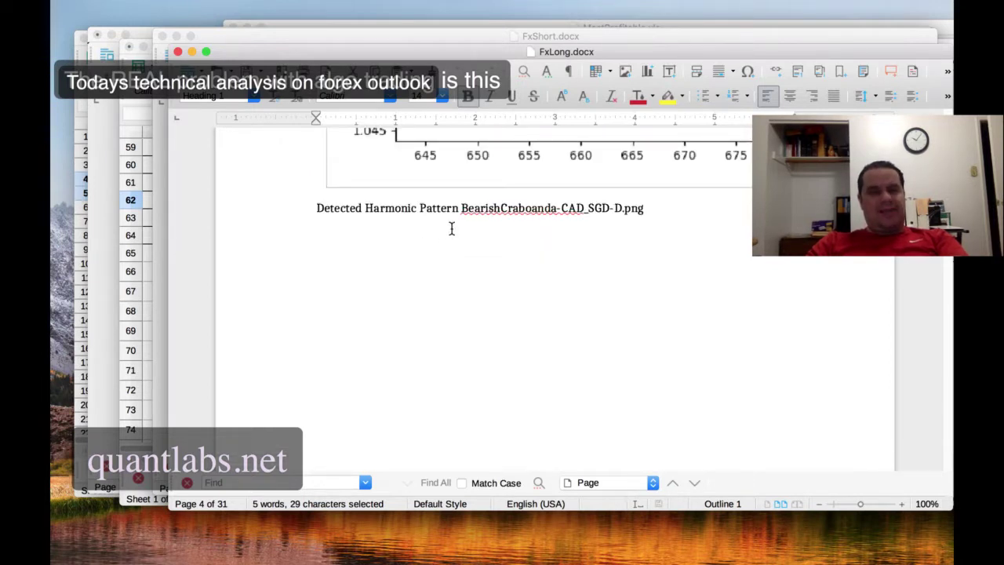
Step: Highlight the date and time of the CAD_SGD CDL3OUTSIDE bearish candle pattern signal
scroll(534, 237, "down", 5)
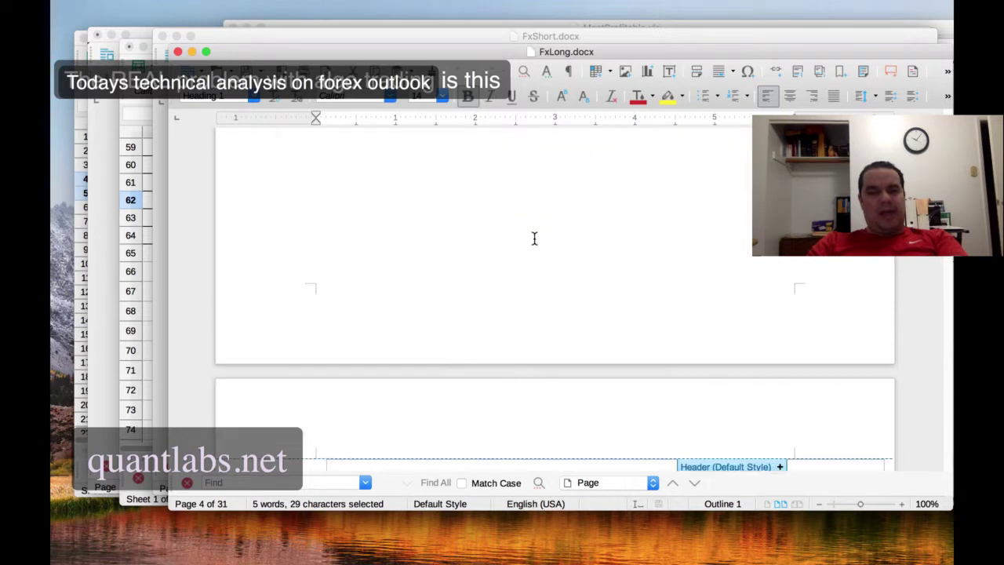
scroll(588, 268, "down", 10)
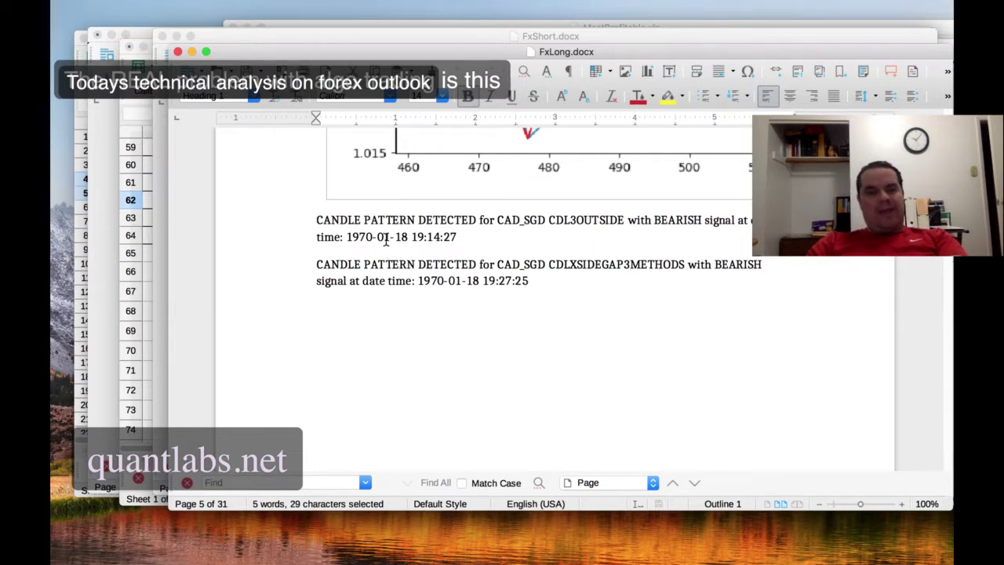
left_click_drag(343, 236, 459, 236)
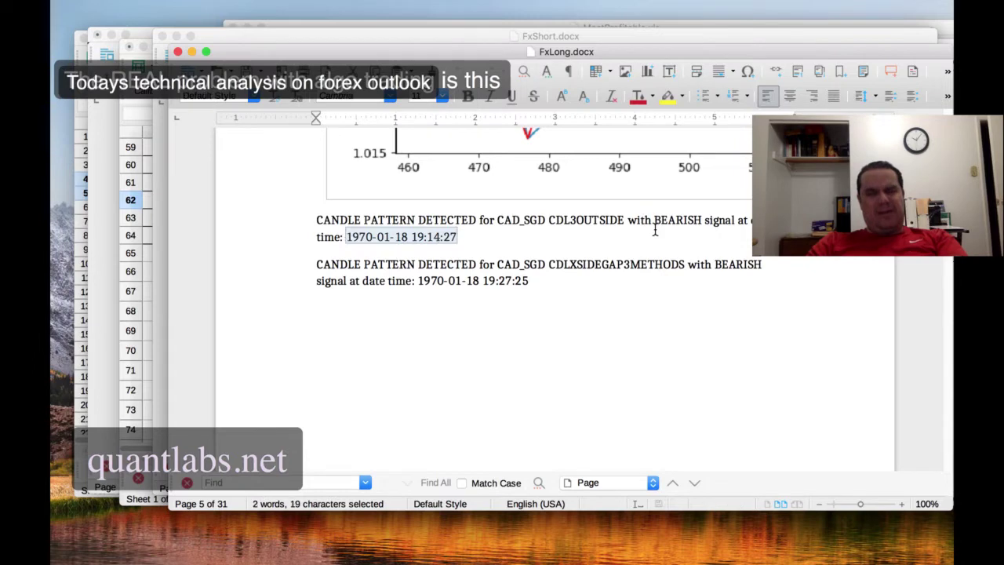
Step: Examine the CAD_SGD 1d moving averages charts for the 180 lookback and the next shorter period, including RSI and Momentum
scroll(671, 234, "down", 5)
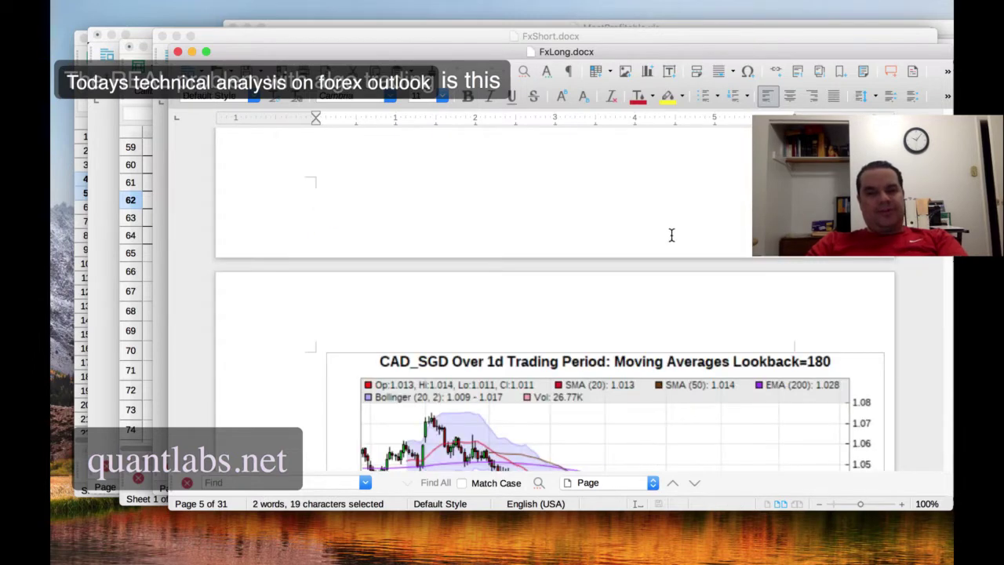
scroll(670, 235, "down", 5)
scroll(670, 237, "up", 6)
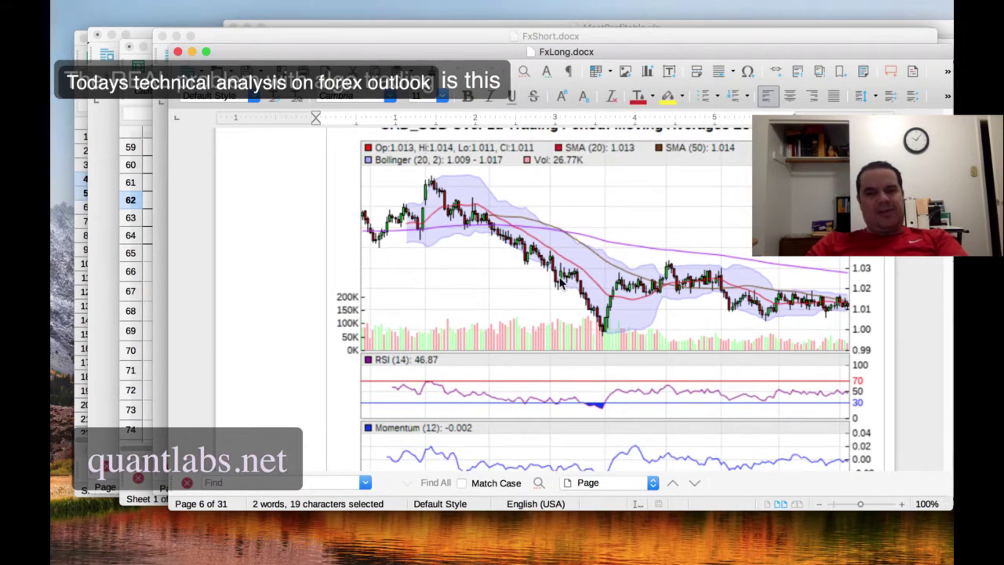
scroll(567, 307, "down", 3)
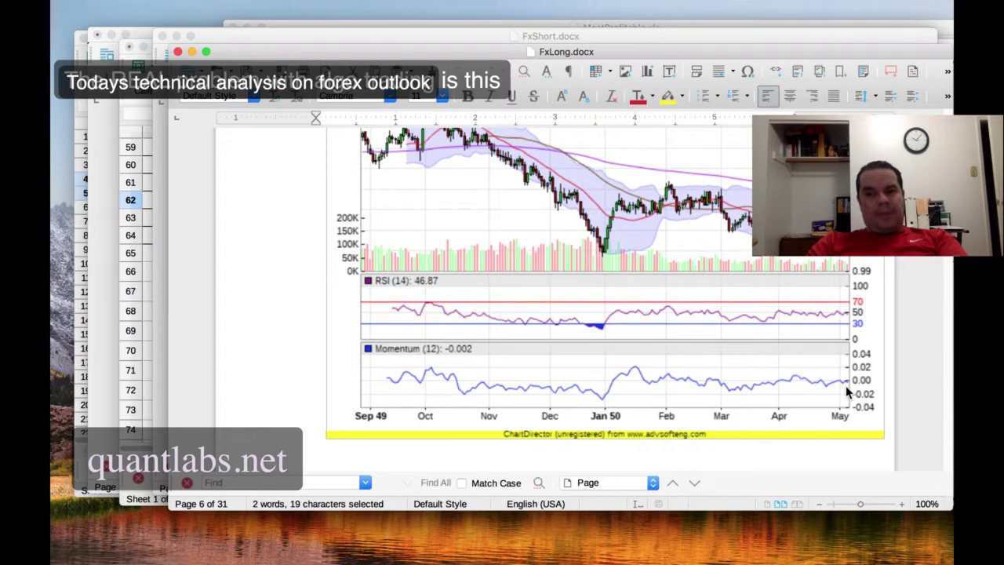
scroll(847, 388, "down", 6)
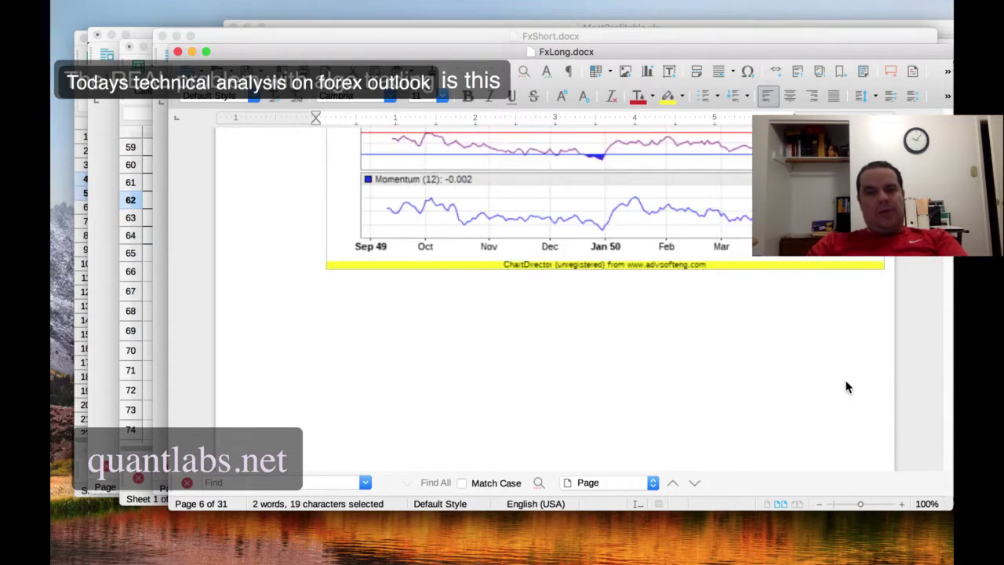
scroll(846, 386, "down", 10)
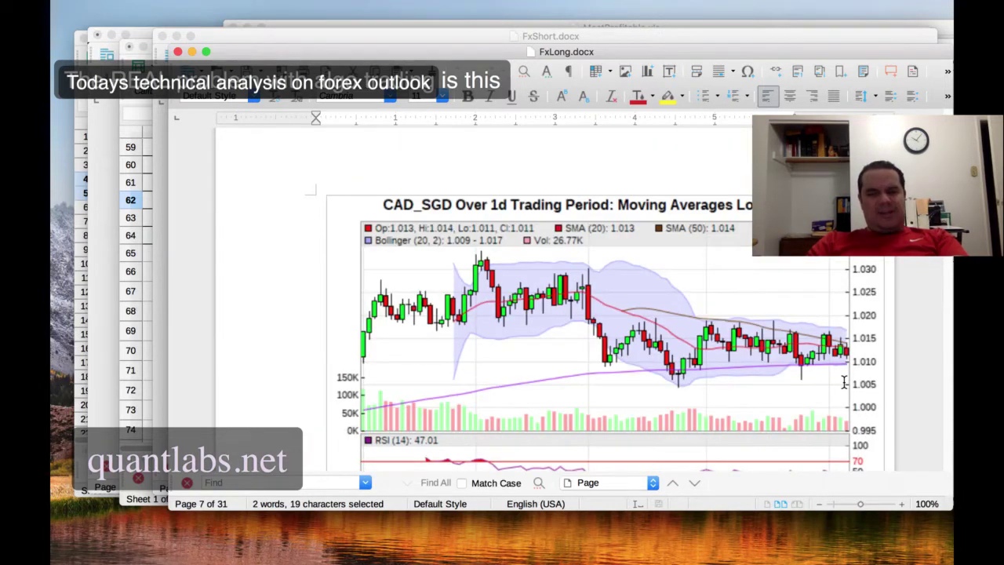
scroll(844, 382, "down", 1)
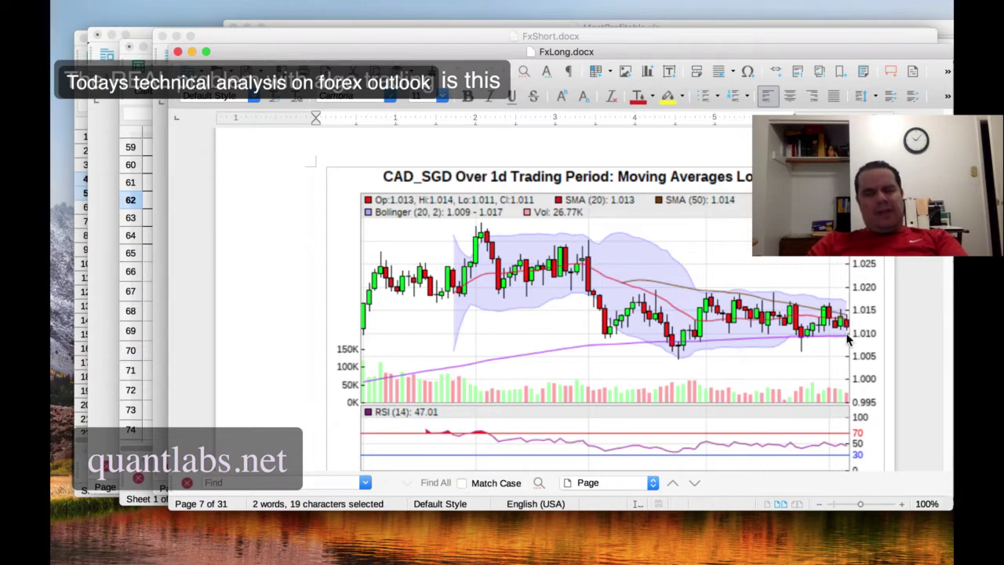
Step: Examine the shortest-period CAD_SGD chart with its RSI and Momentum, and read the EUR_SGD standard deviation, volume and Fibonacci entries
scroll(814, 377, "down", 10)
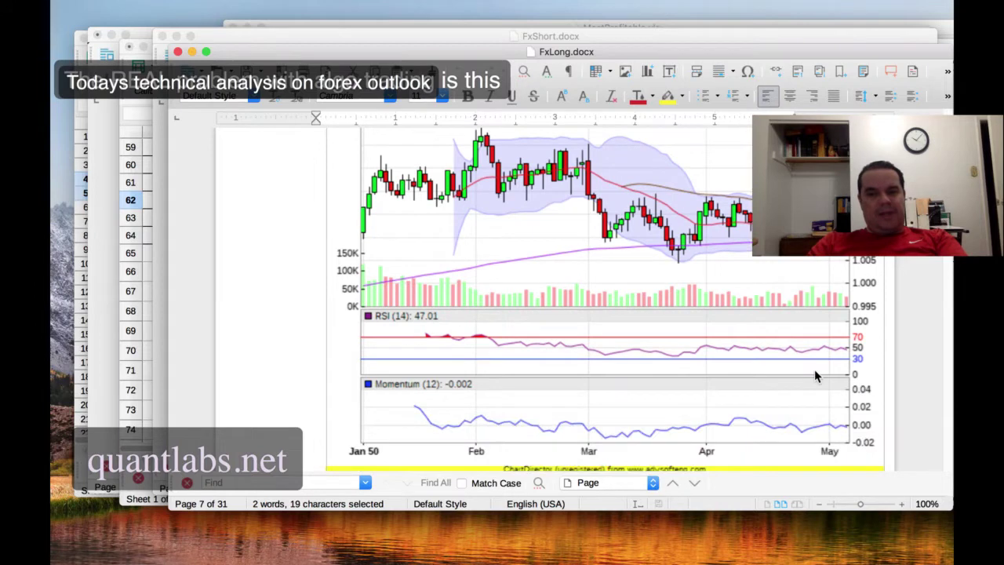
scroll(814, 369, "down", 5)
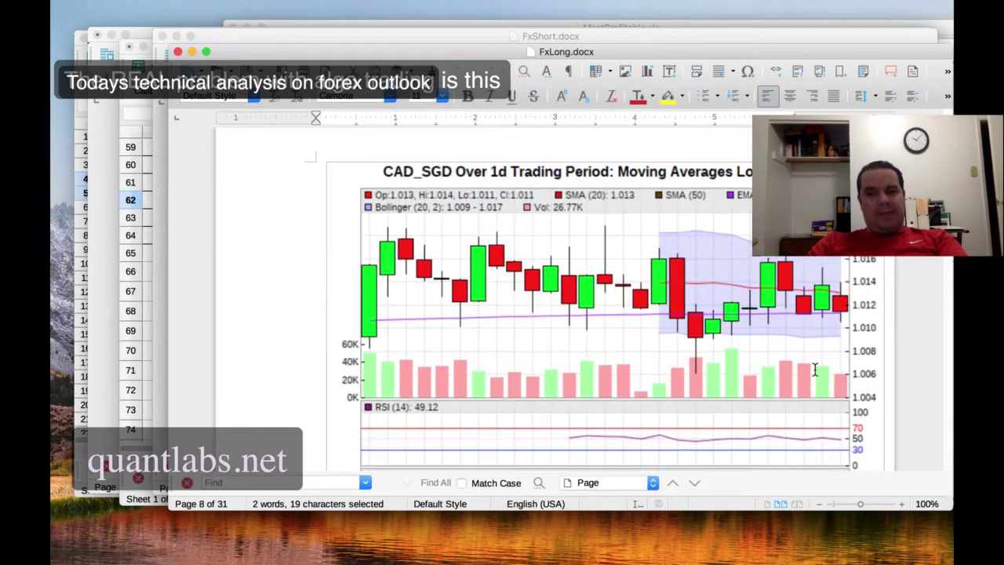
scroll(778, 346, "down", 5)
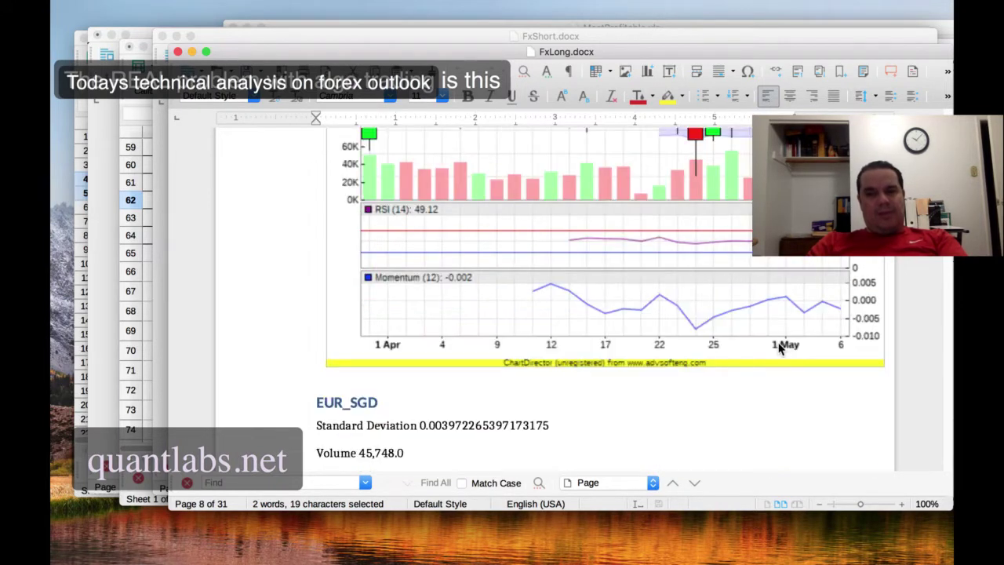
scroll(778, 350, "up", 3)
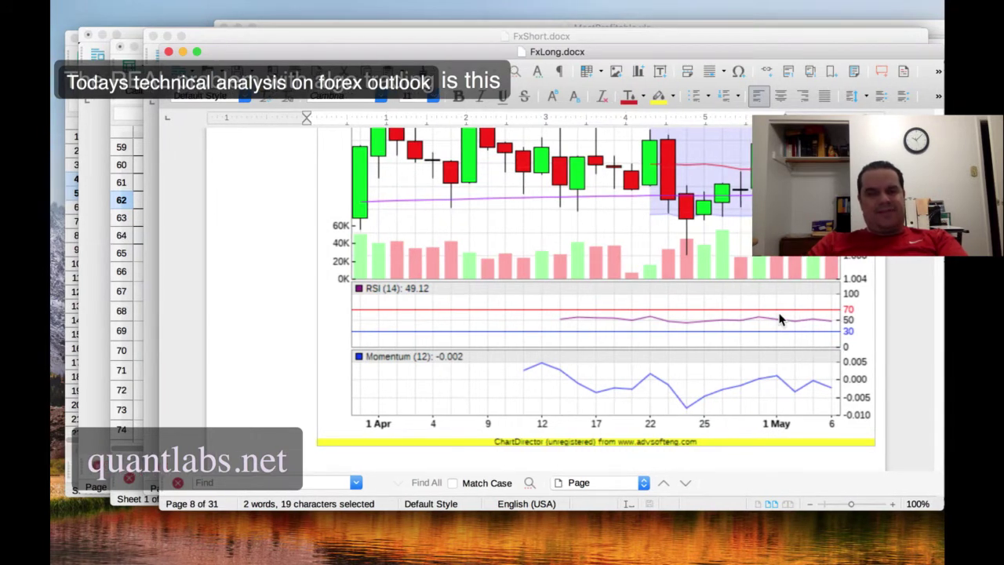
scroll(779, 319, "down", 10)
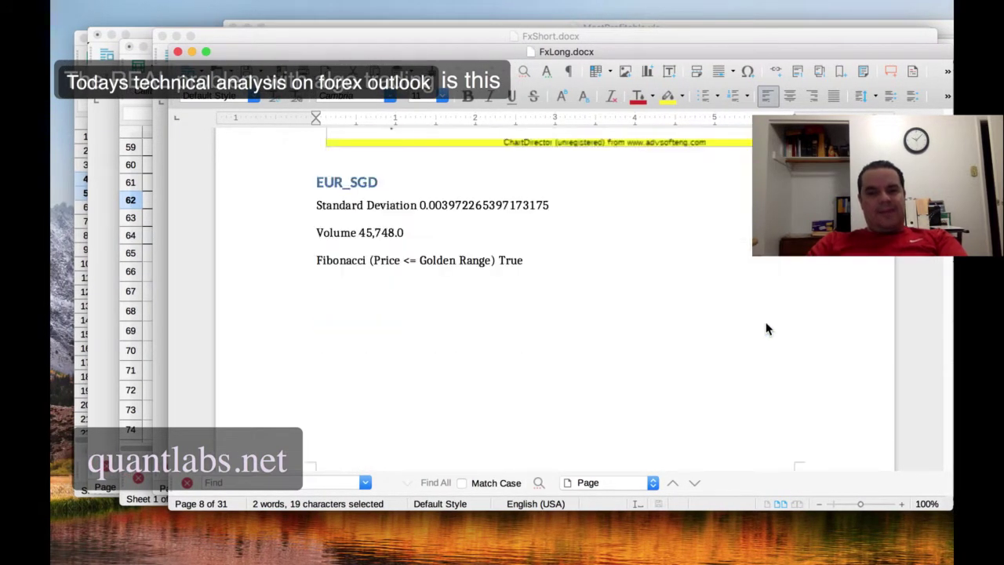
scroll(767, 326, "down", 6)
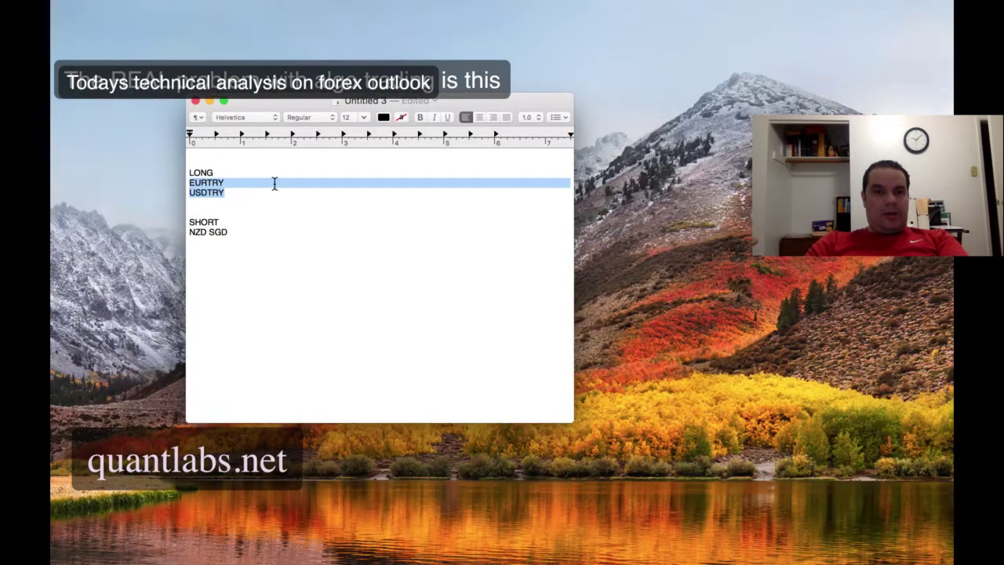
Step: In the TextEdit note, extend the LONG heading to LONG ENTRIES and add a WATCHLIST heading below USDTRY
left_click(223, 171)
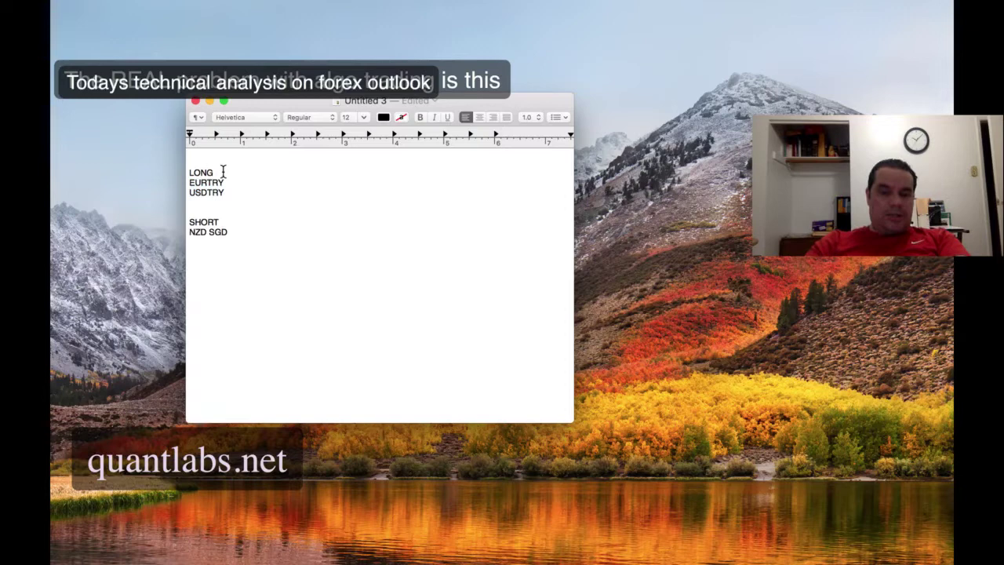
type("ENTRIES")
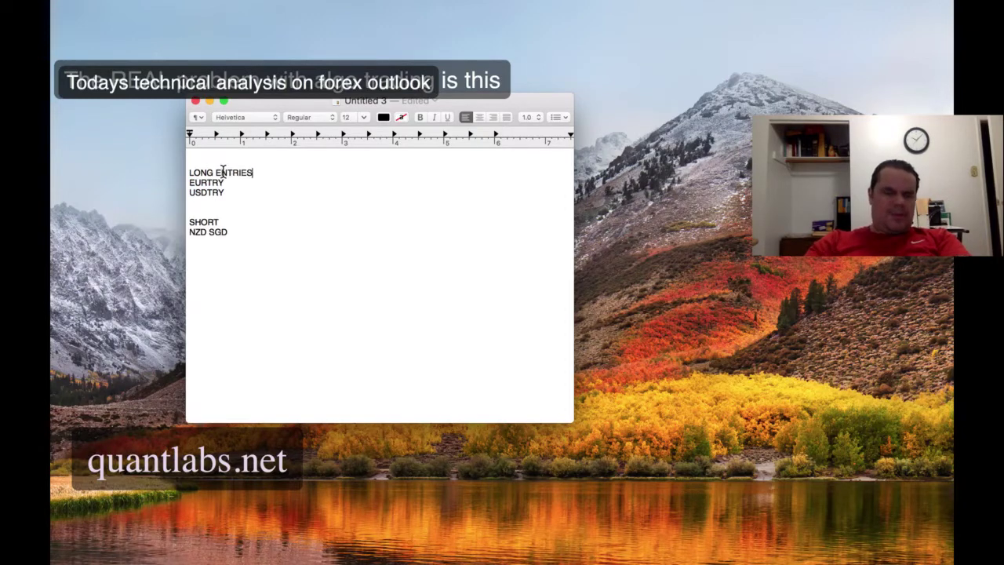
key("Return")
key("Return")
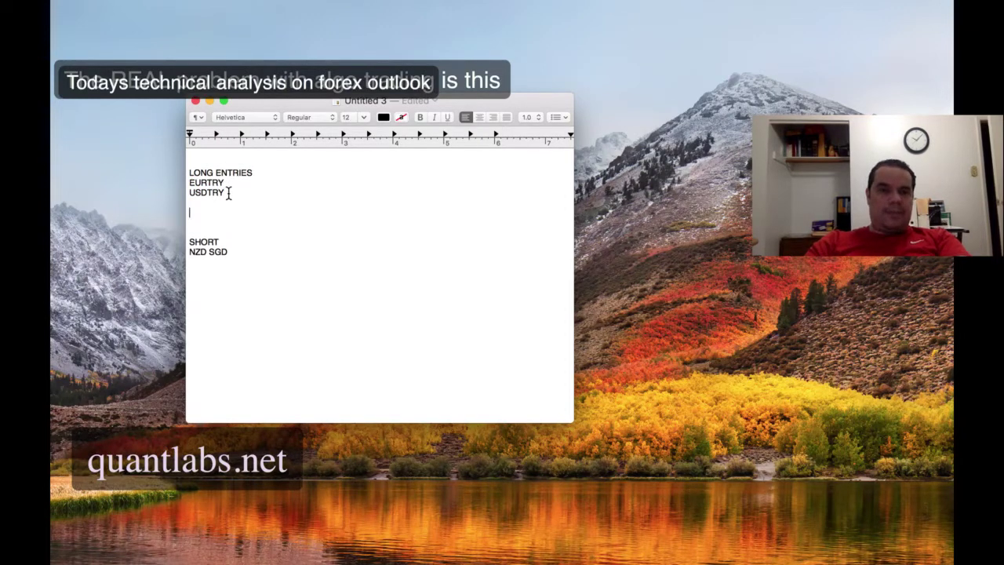
type("WATCHLIST")
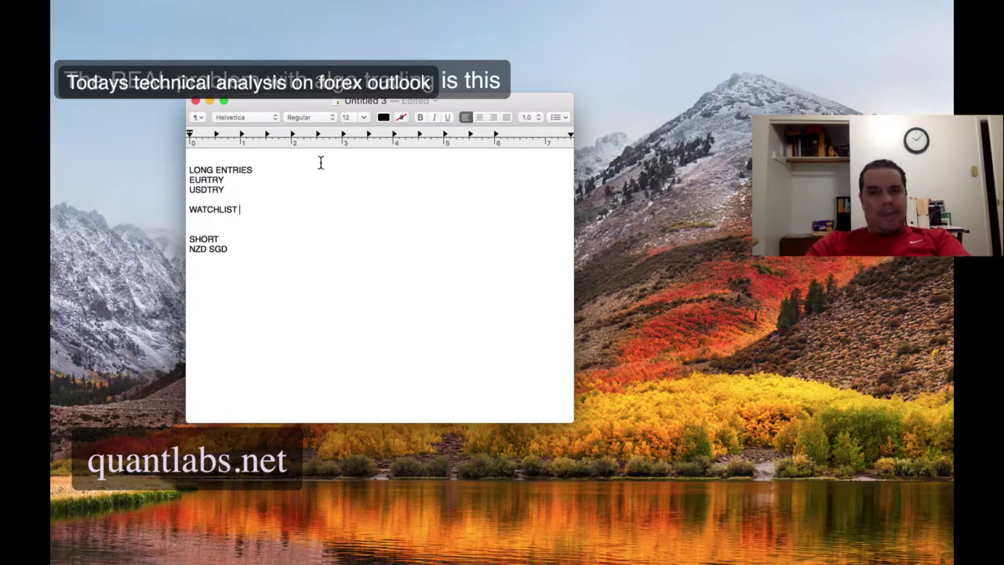
Step: Move the note window aside and check the EUR/SGD spread on the OANDA live spreads page in Firefox
left_click_drag(351, 109, 240, 59)
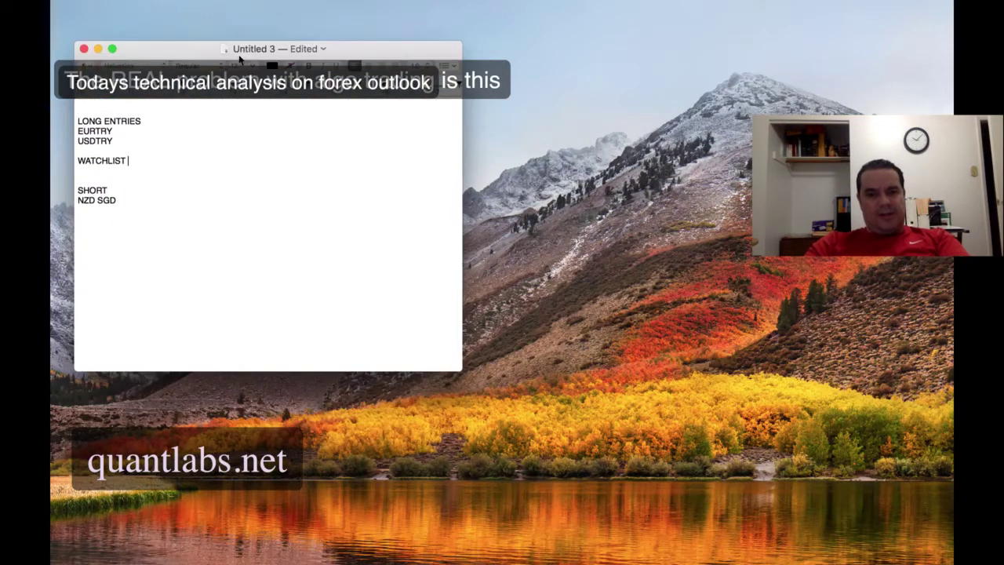
left_click(510, 553)
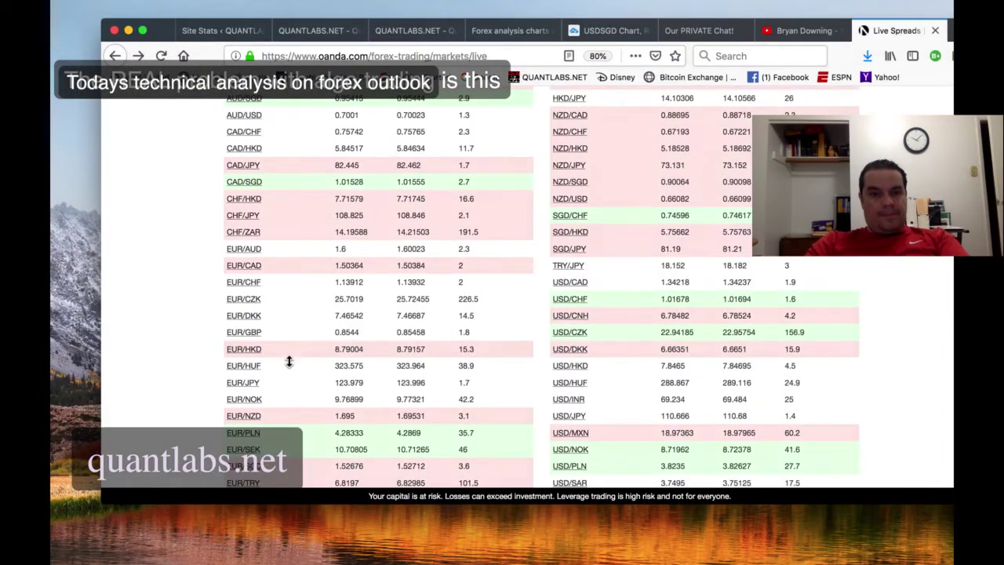
scroll(316, 463, "down", 2)
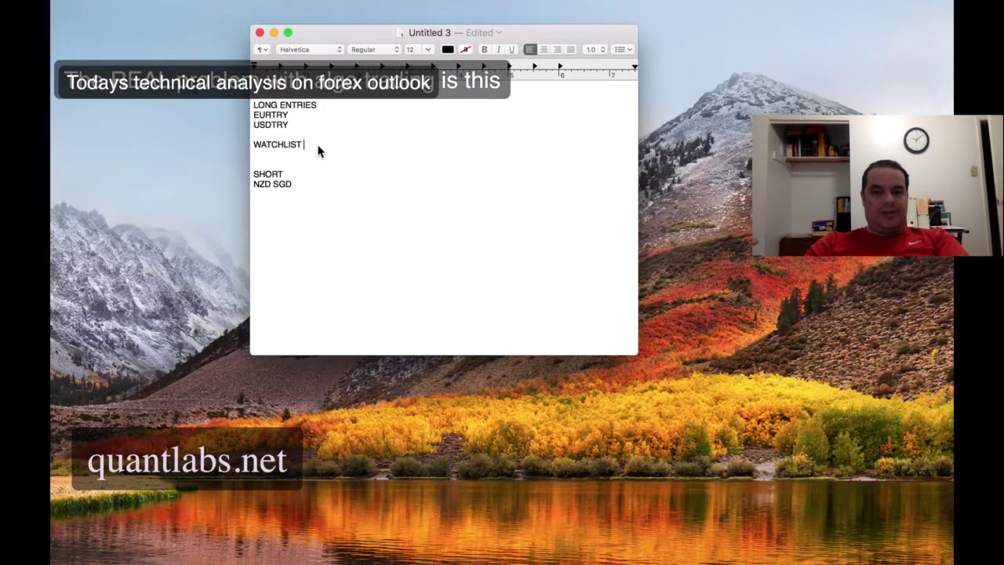
Step: Add ERUSGD on its own line under the WATCHLIST heading in the TextEdit note
key("Return")
type("ERUSGD")
key("Return")
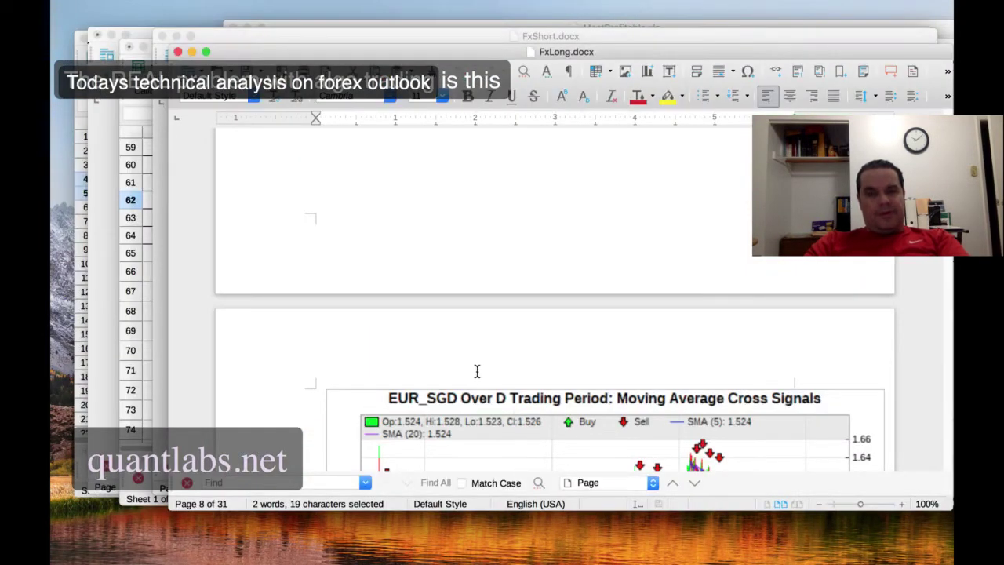
Step: Switch to FxLong.docx in LibreOffice, reposition its window and review the EUR_SGD charts through the detected Bullish Crab pattern note
scroll(477, 370, "down", 1)
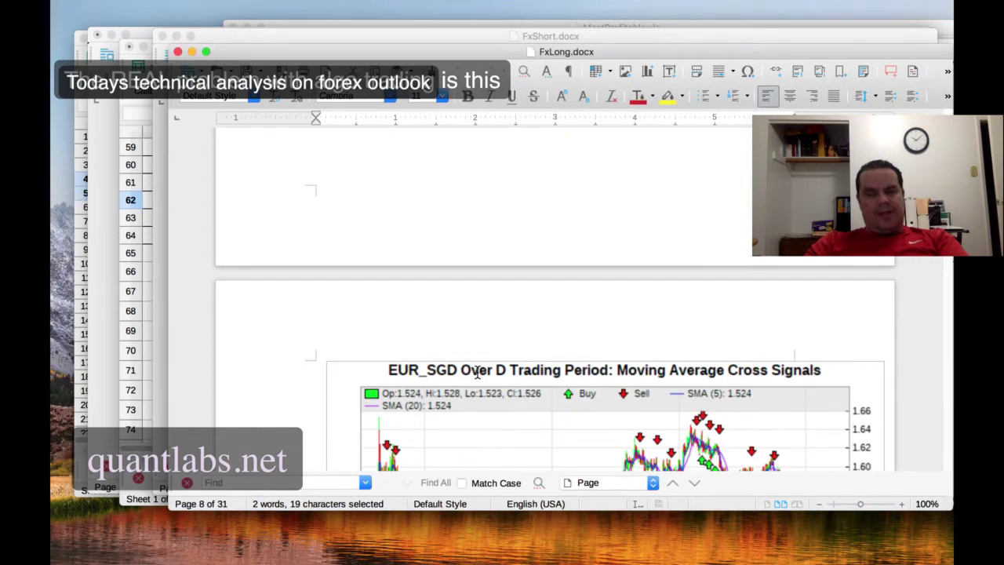
scroll(477, 371, "down", 10)
scroll(477, 371, "down", 12)
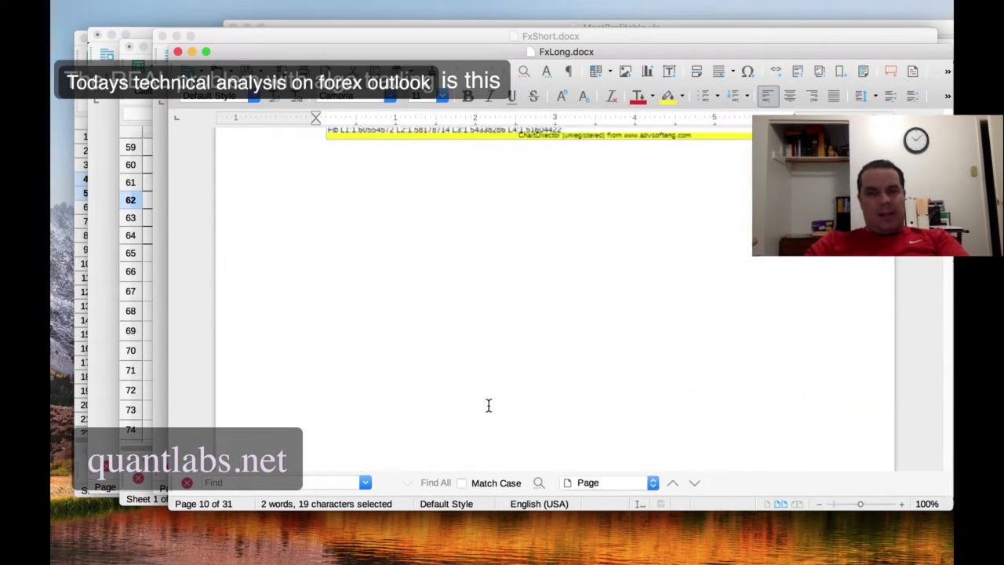
scroll(504, 161, "down", 4)
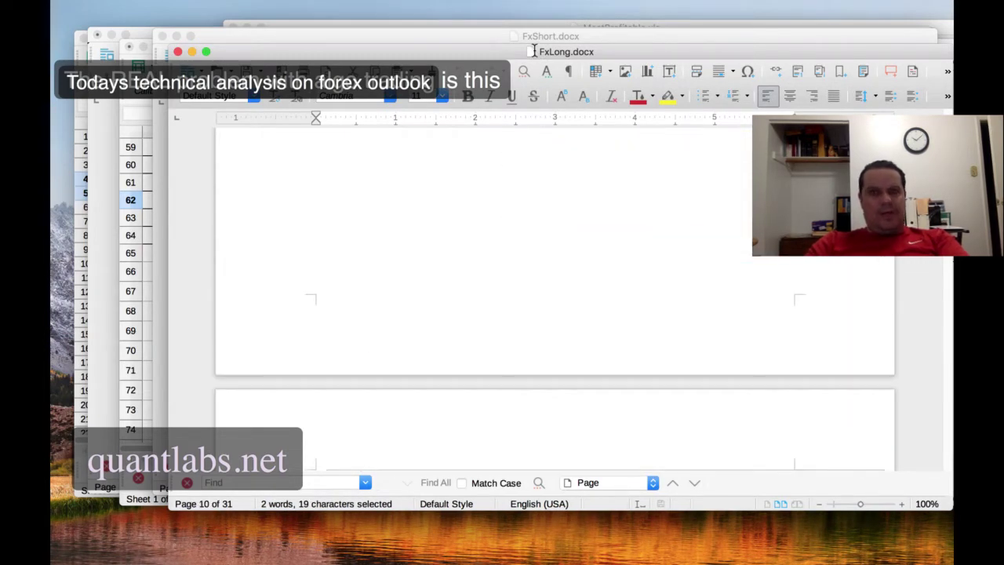
left_click_drag(484, 57, 422, 49)
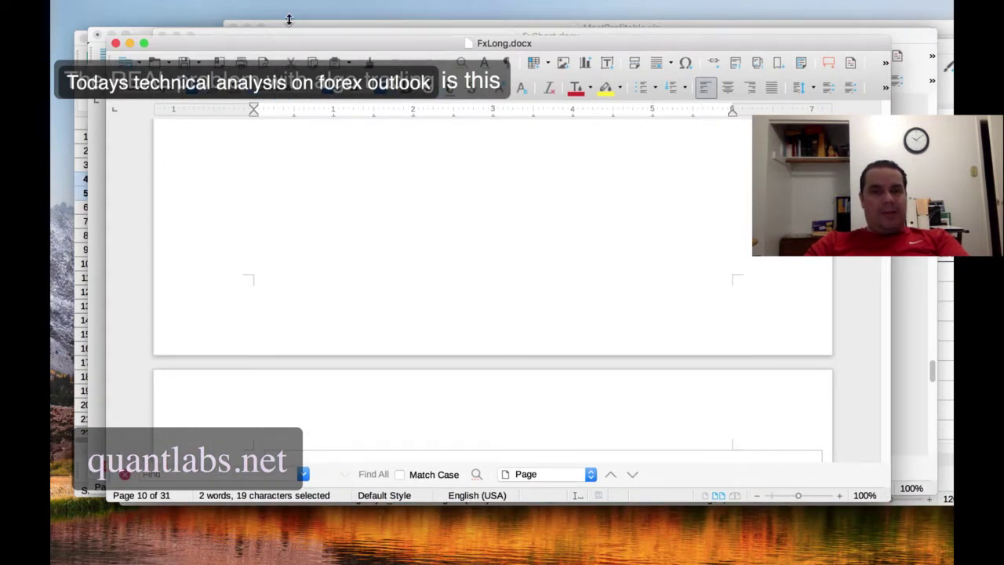
left_click_drag(279, 44, 305, 40)
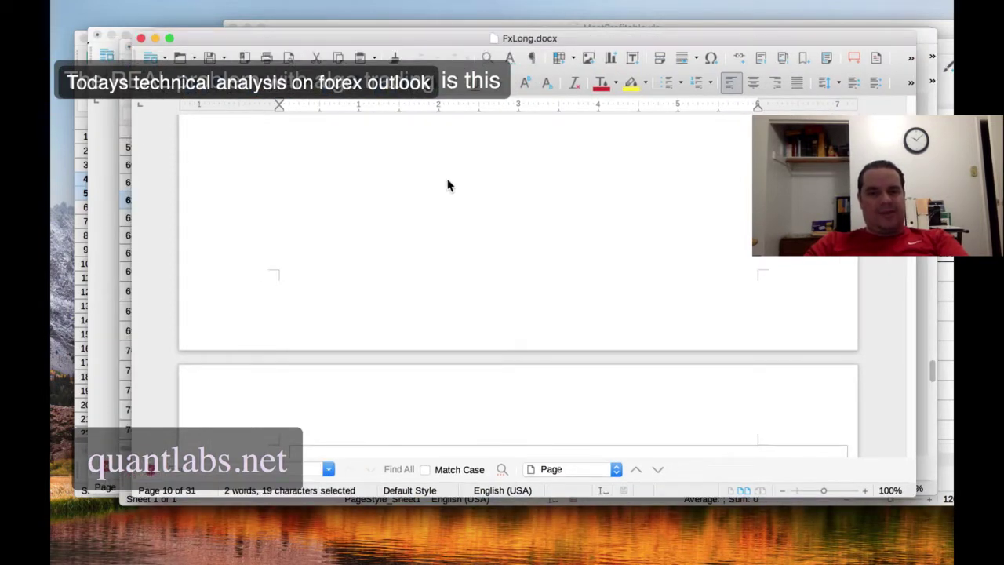
scroll(448, 185, "down", 5)
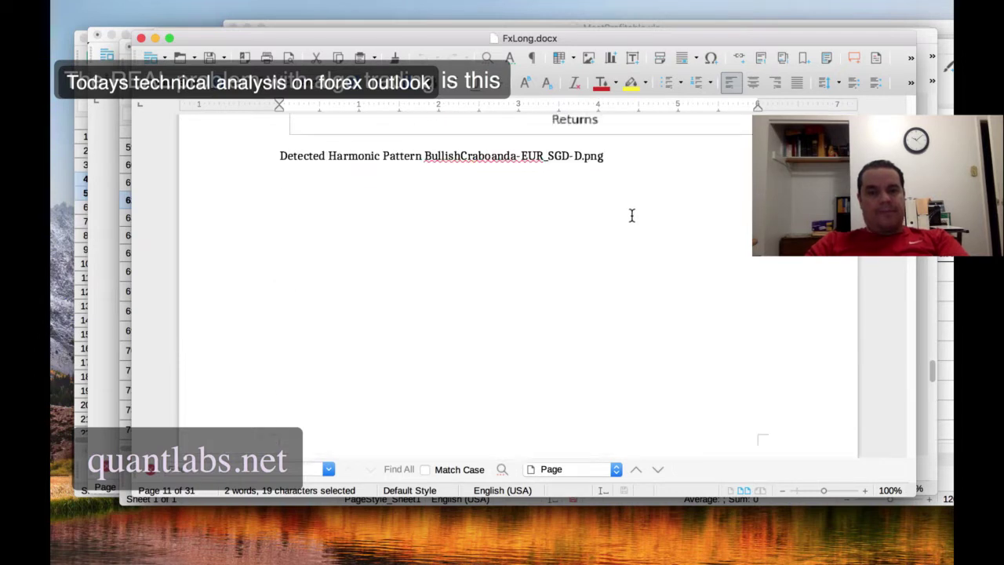